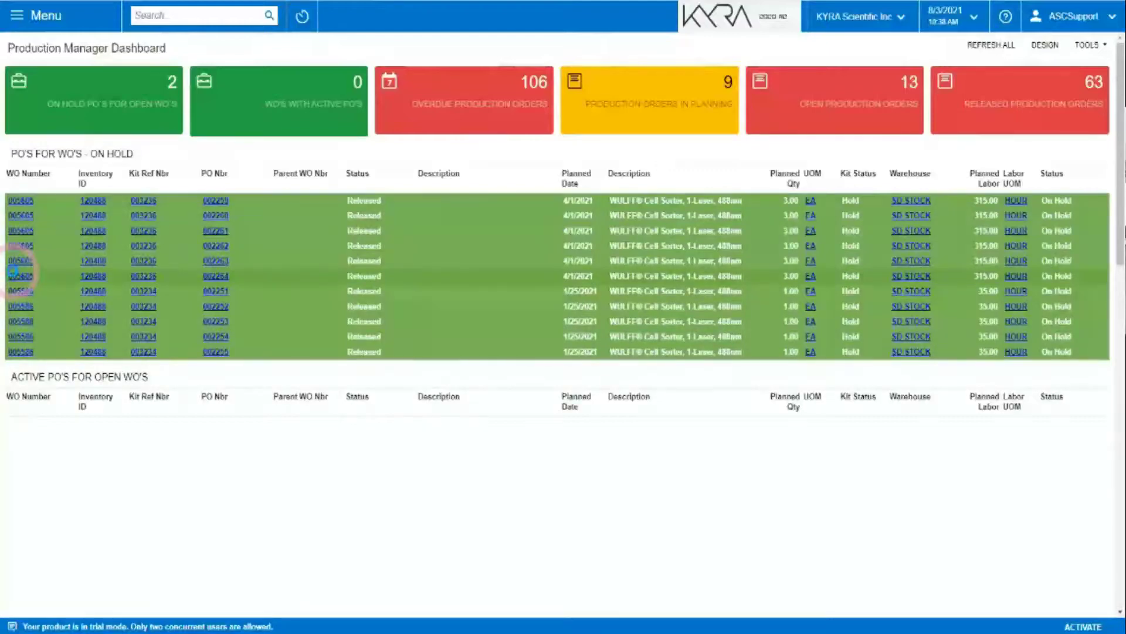
Open production order 005605 from the dashboard, enlarge its window to review materials, then close it.
{"action": "left_click", "coordinate": [14, 274]}
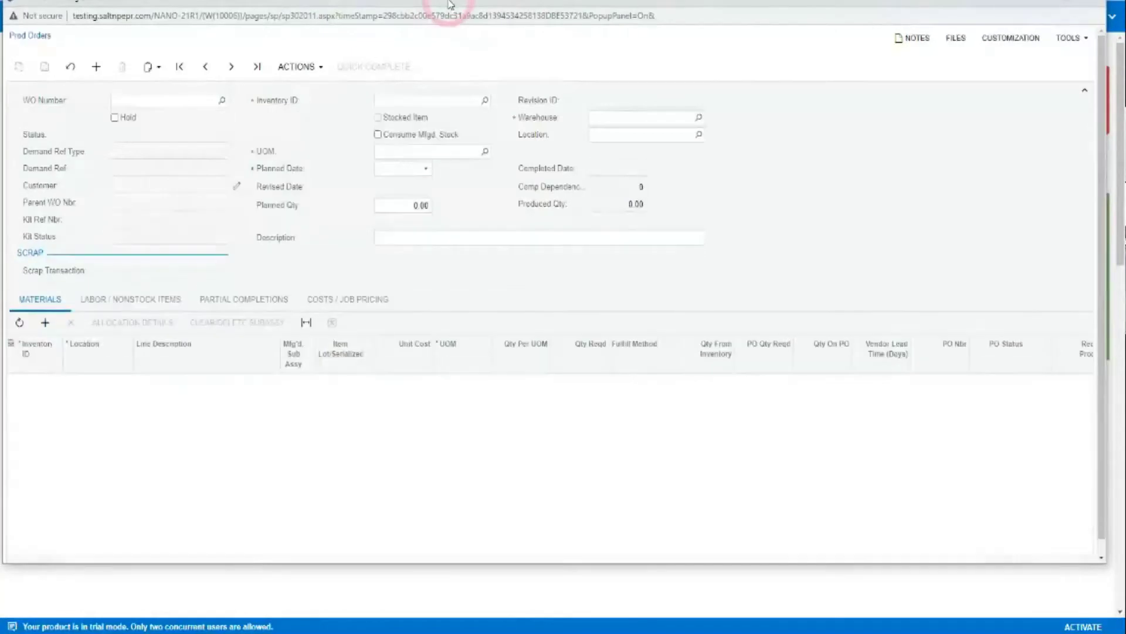
{"action": "left_click_drag", "start_coordinate": [451, 5], "coordinate": [460, 12]}
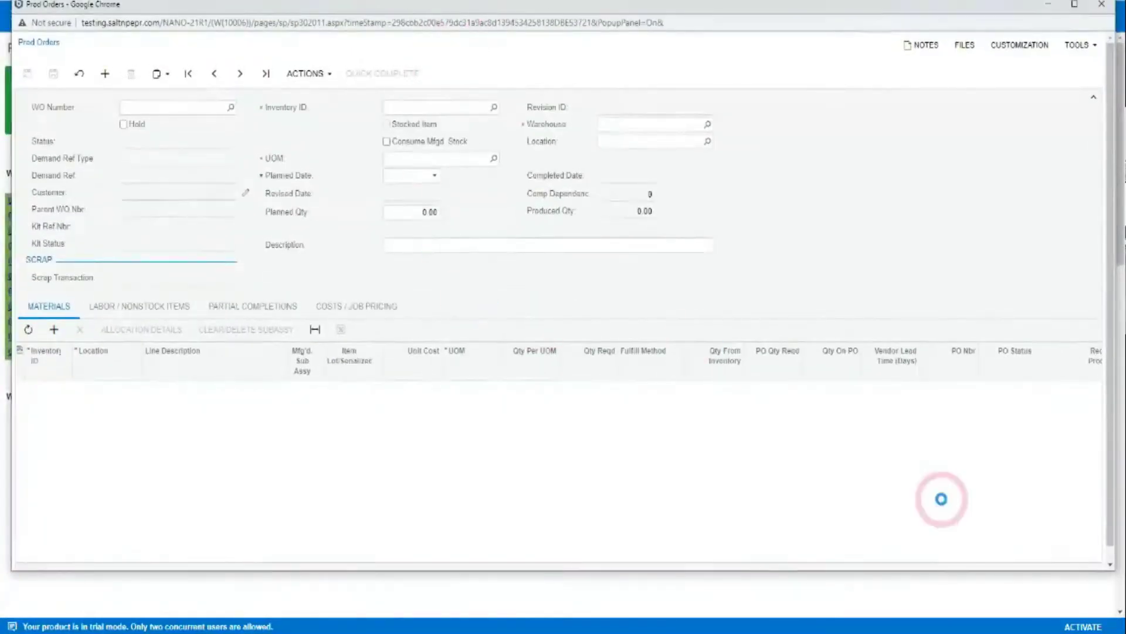
{"action": "left_click_drag", "start_coordinate": [1107, 571], "coordinate": [1106, 605]}
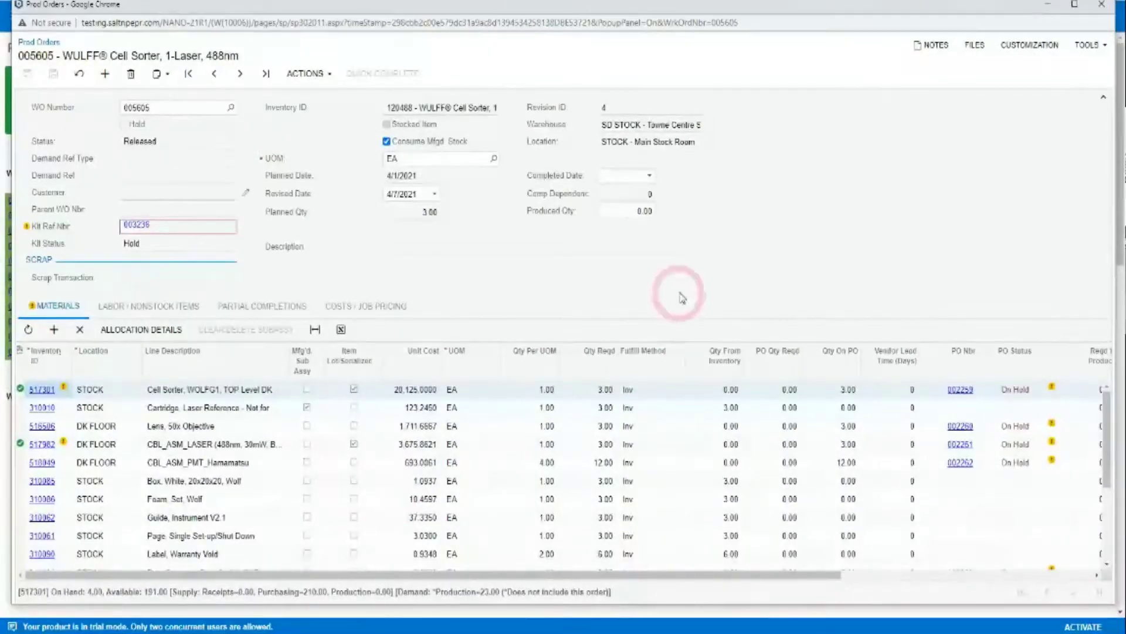
{"action": "left_click", "coordinate": [1089, 13]}
Open the Prod Orders list from the Lite Manufacturing area of the menu.
{"action": "left_click", "coordinate": [27, 16]}
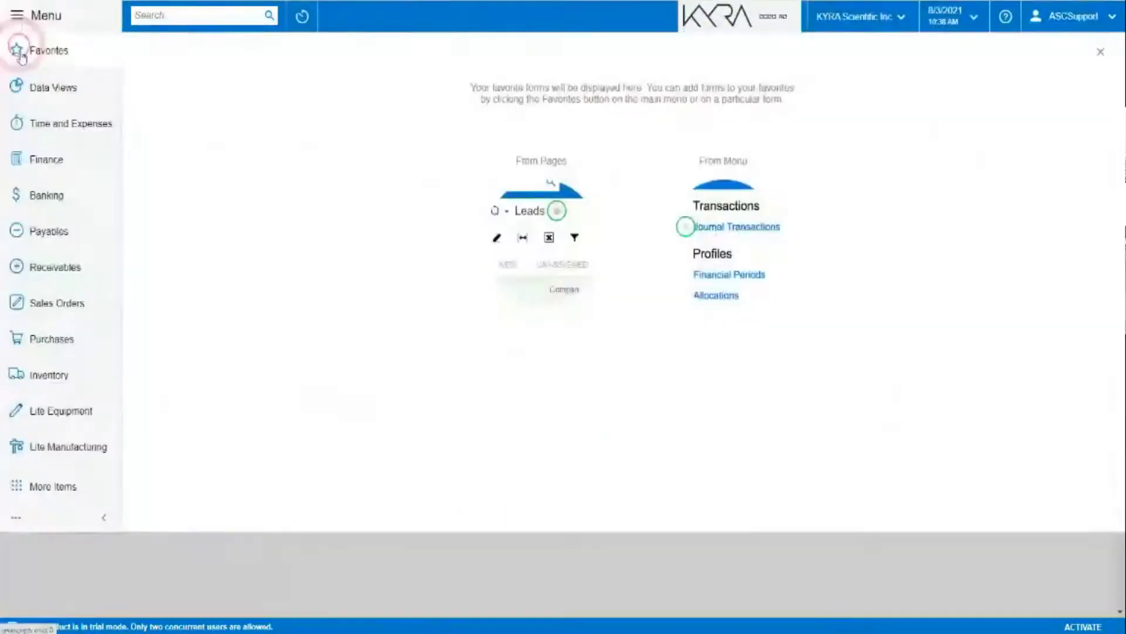
{"action": "left_click", "coordinate": [29, 447]}
{"action": "left_click", "coordinate": [176, 164]}
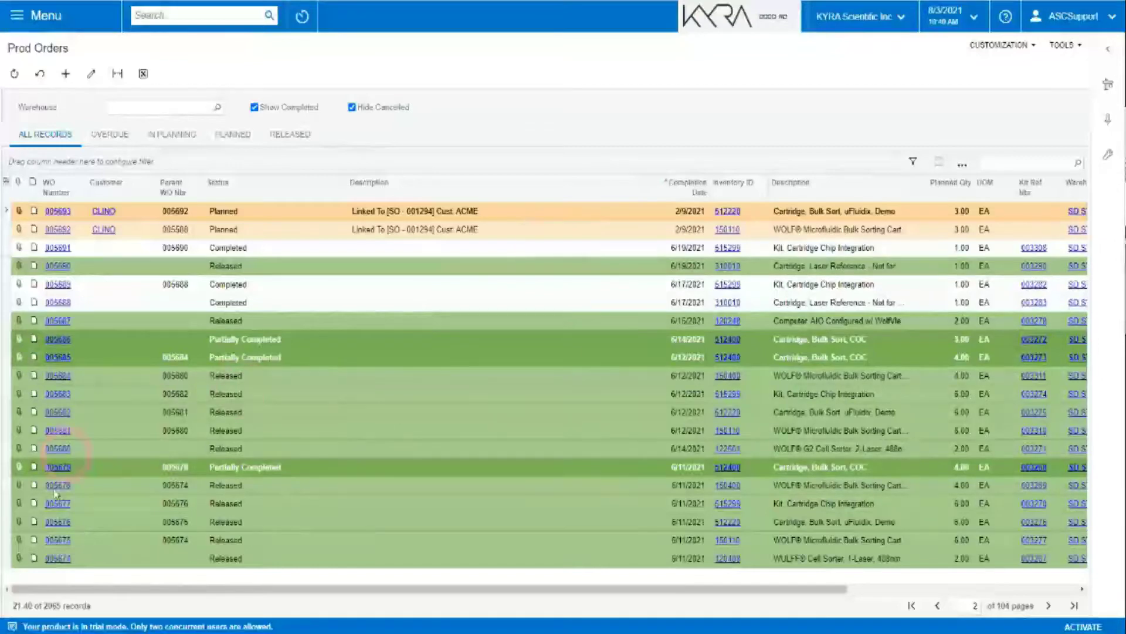
Open production order 005680 and scroll through its Materials grid.
{"action": "left_click", "coordinate": [61, 449]}
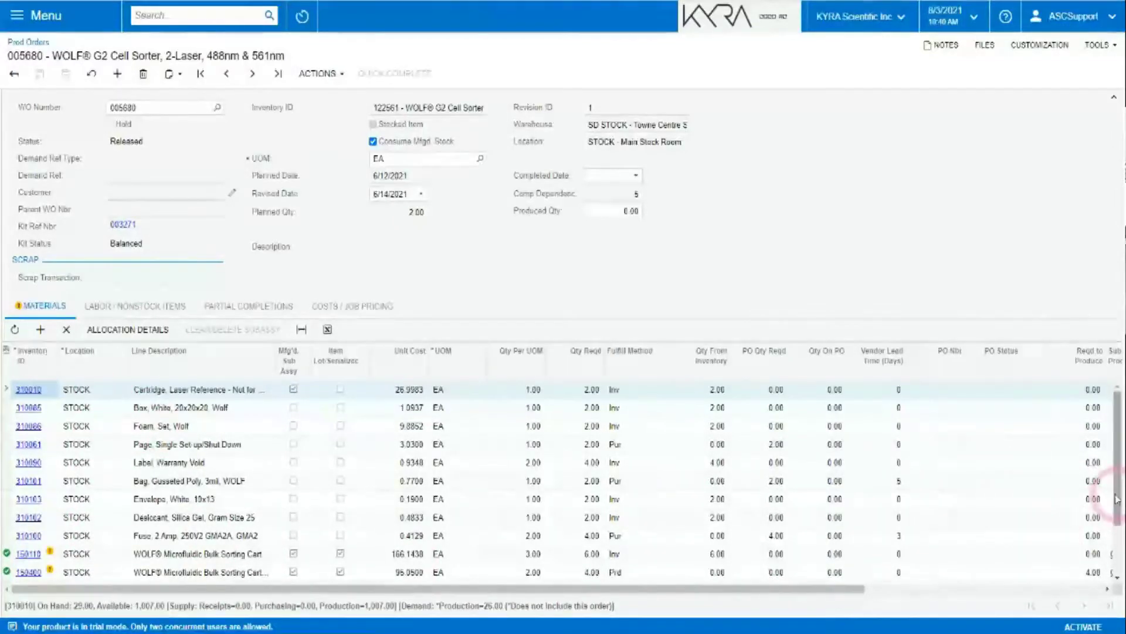
{"action": "left_click_drag", "start_coordinate": [1116, 498], "coordinate": [1117, 562]}
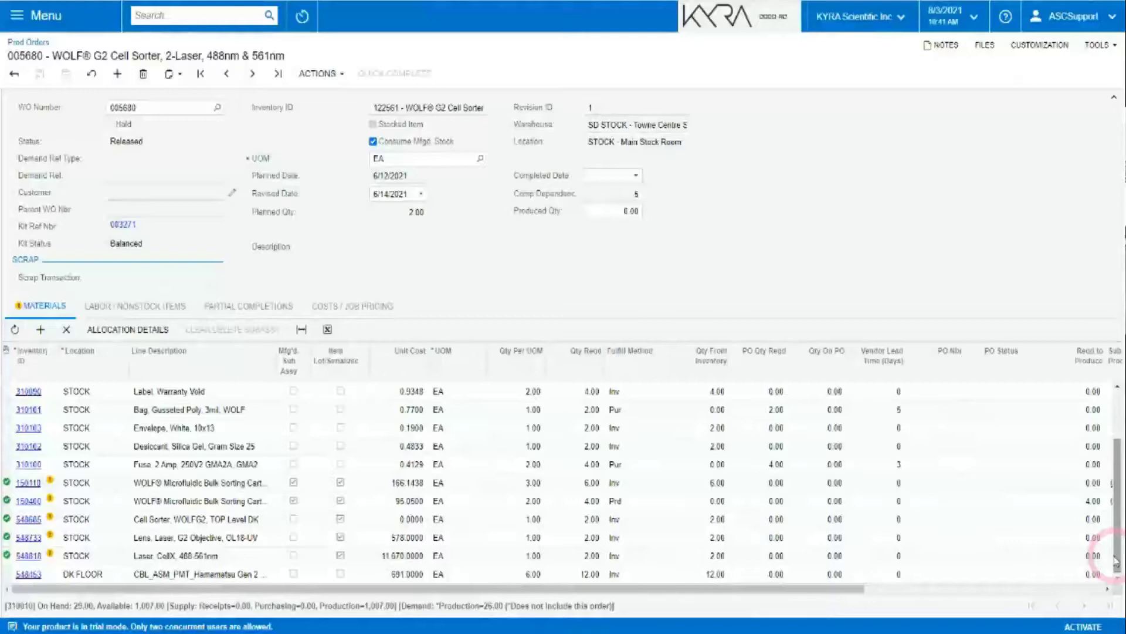
Create a new production order for item 120488 with planned quantity 2.
{"action": "left_click", "coordinate": [120, 74]}
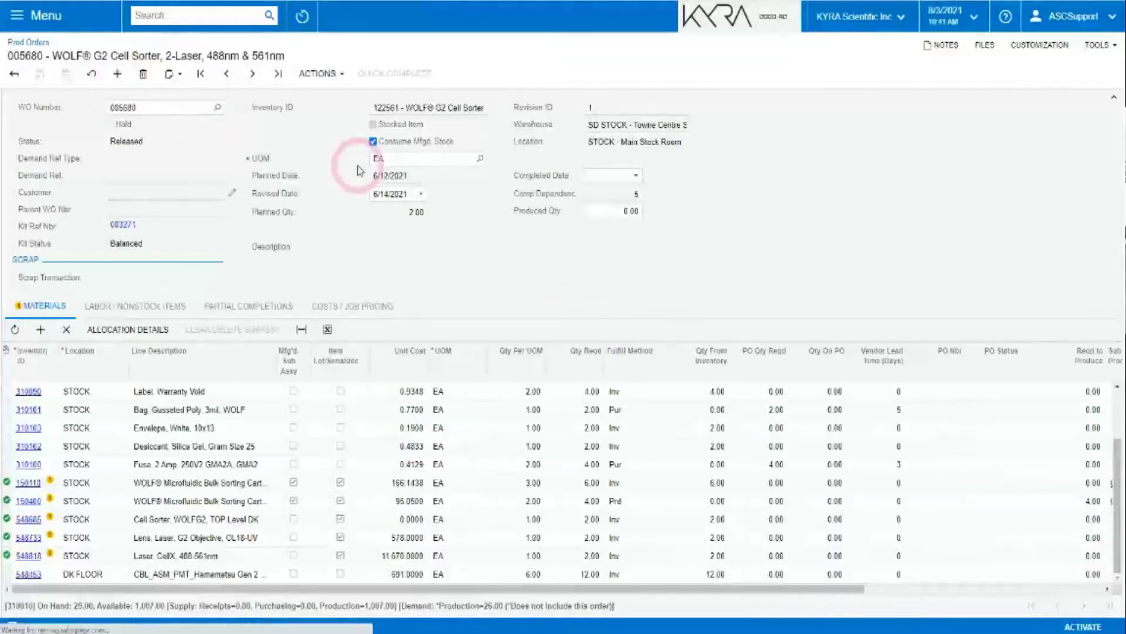
{"action": "left_click", "coordinate": [387, 106]}
{"action": "type", "text": "120"}
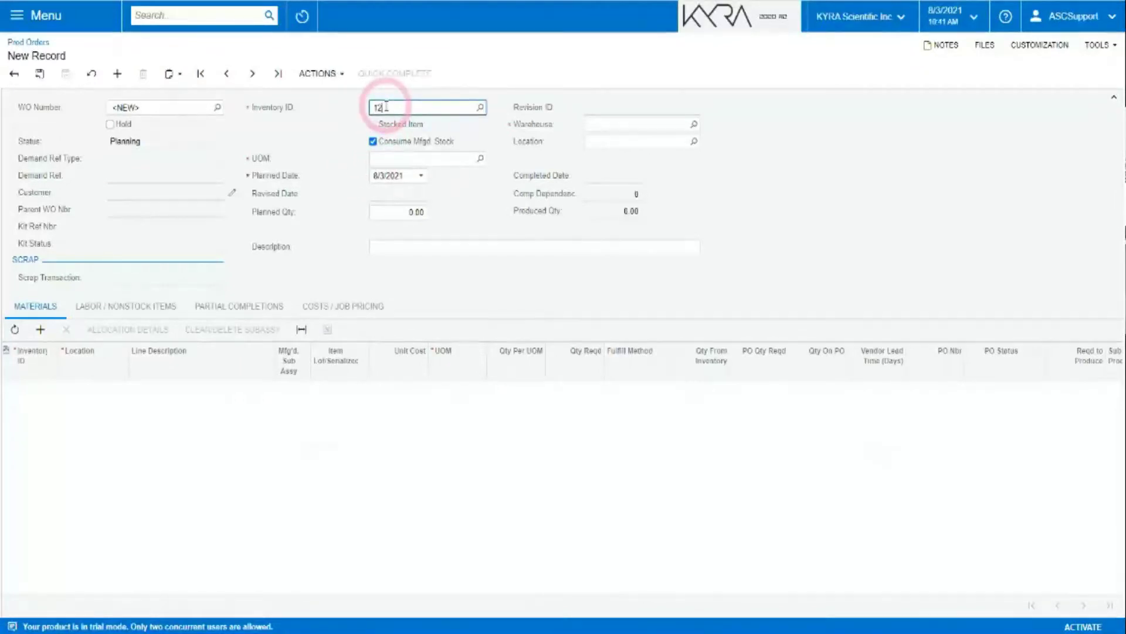
{"action": "type", "text": "488"}
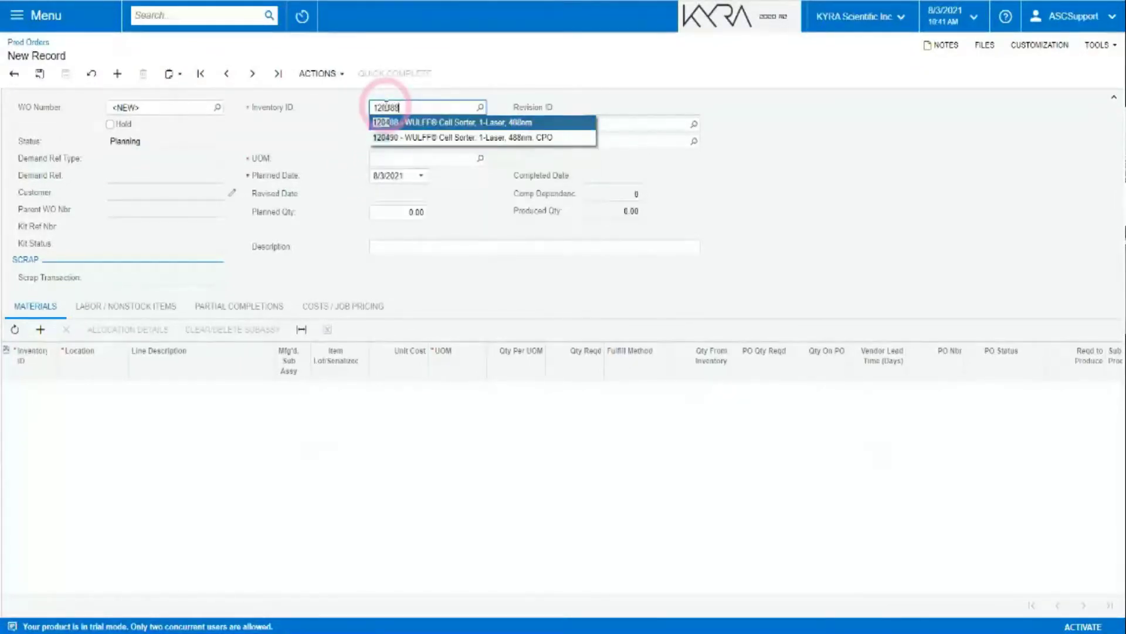
{"action": "key", "text": "Tab"}
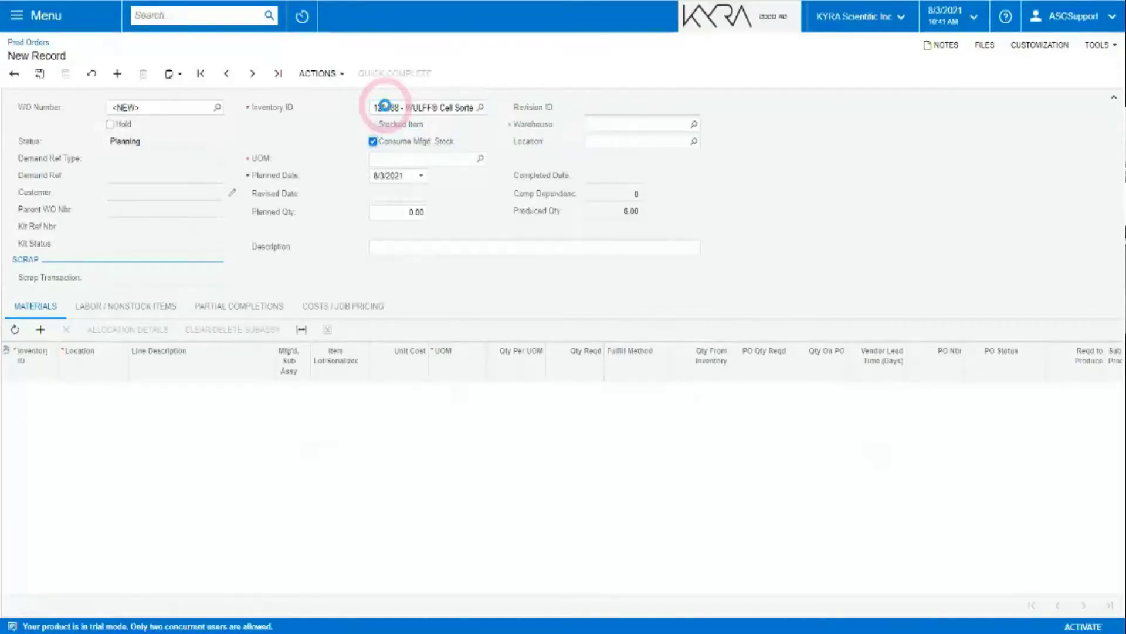
{"action": "left_click", "coordinate": [459, 123]}
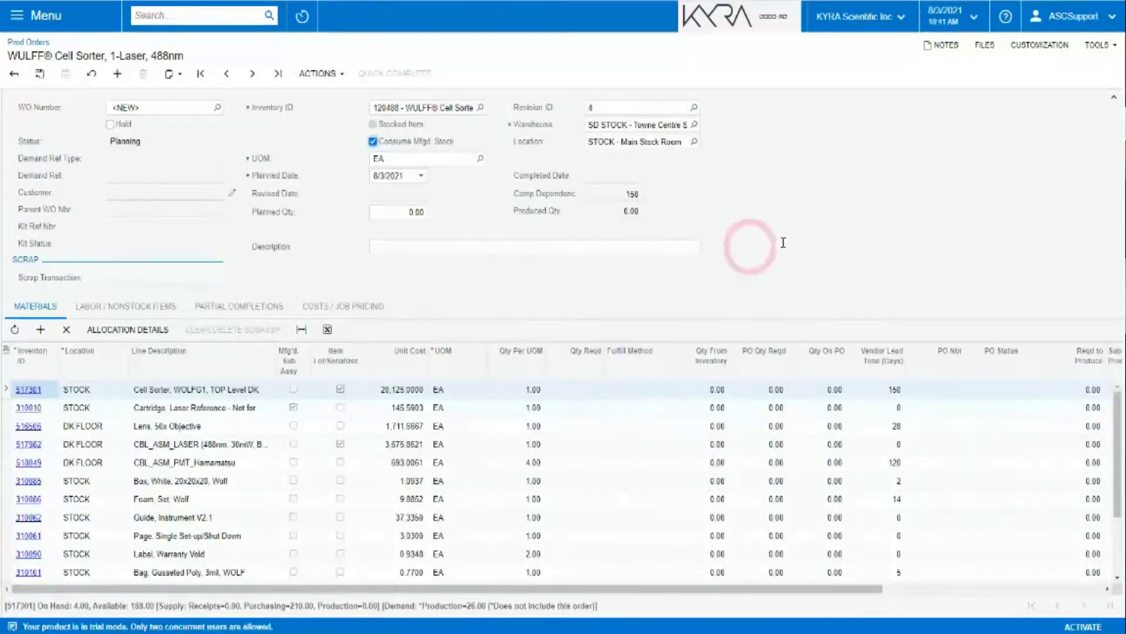
{"action": "left_click", "coordinate": [414, 208]}
{"action": "type", "text": "2"}
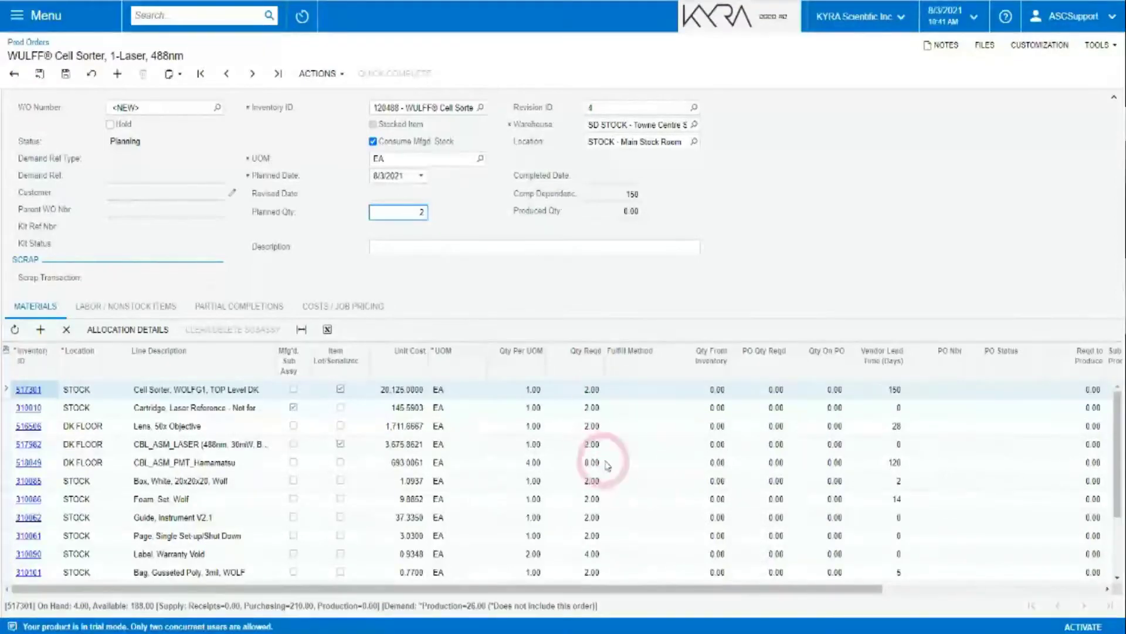
Review material 518049's availability, purchase order details and vendor lead time.
{"action": "left_click", "coordinate": [609, 463]}
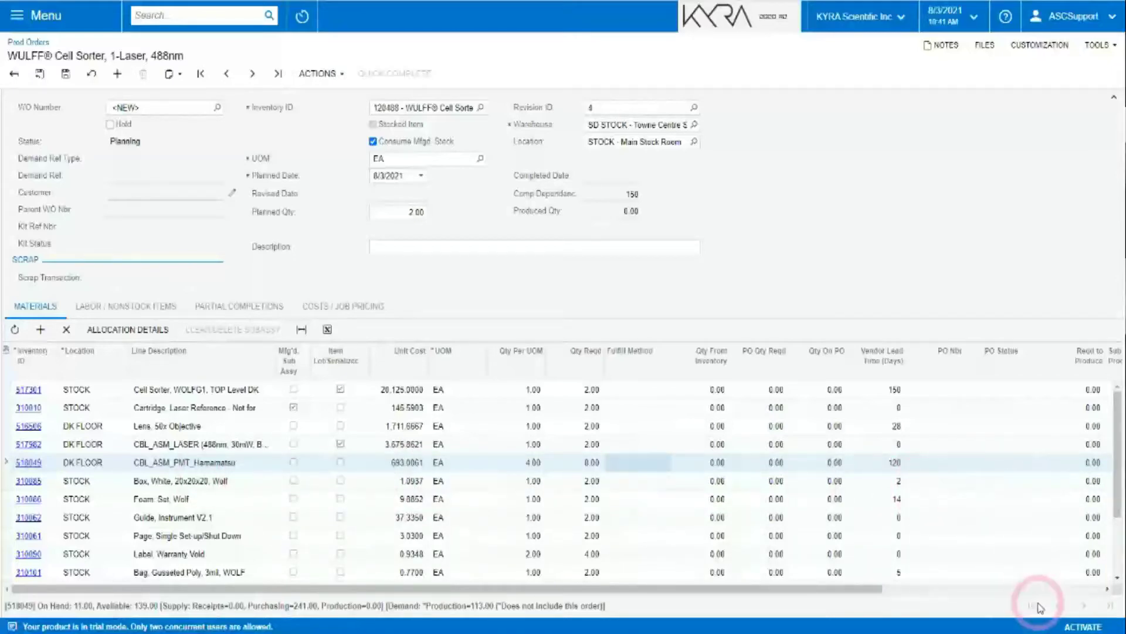
{"action": "left_click", "coordinate": [931, 467]}
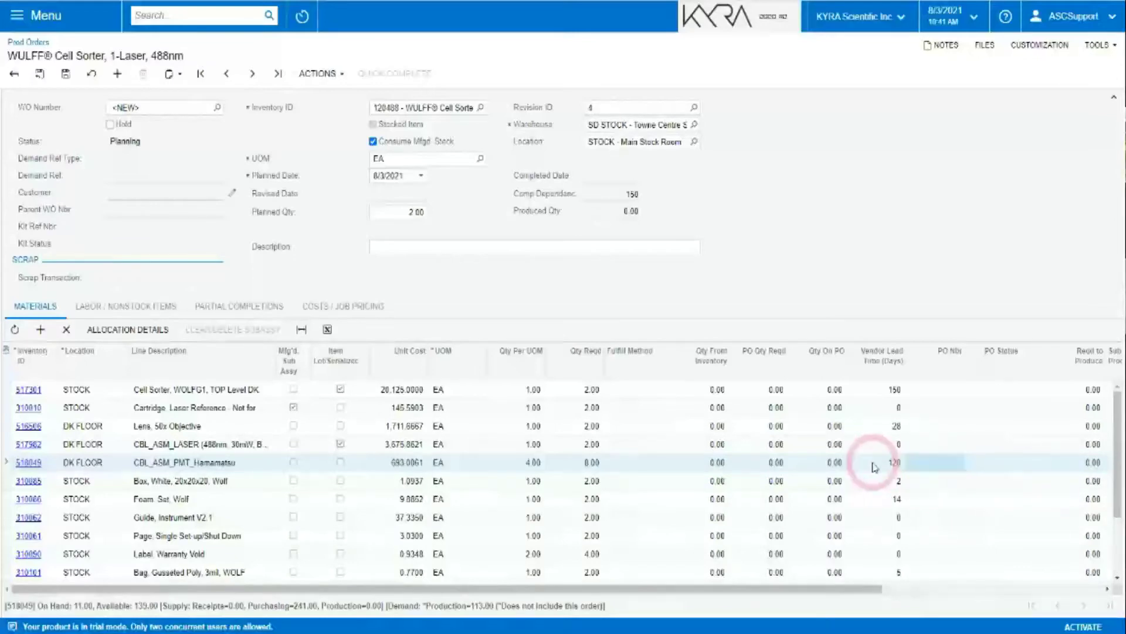
{"action": "left_click", "coordinate": [874, 466]}
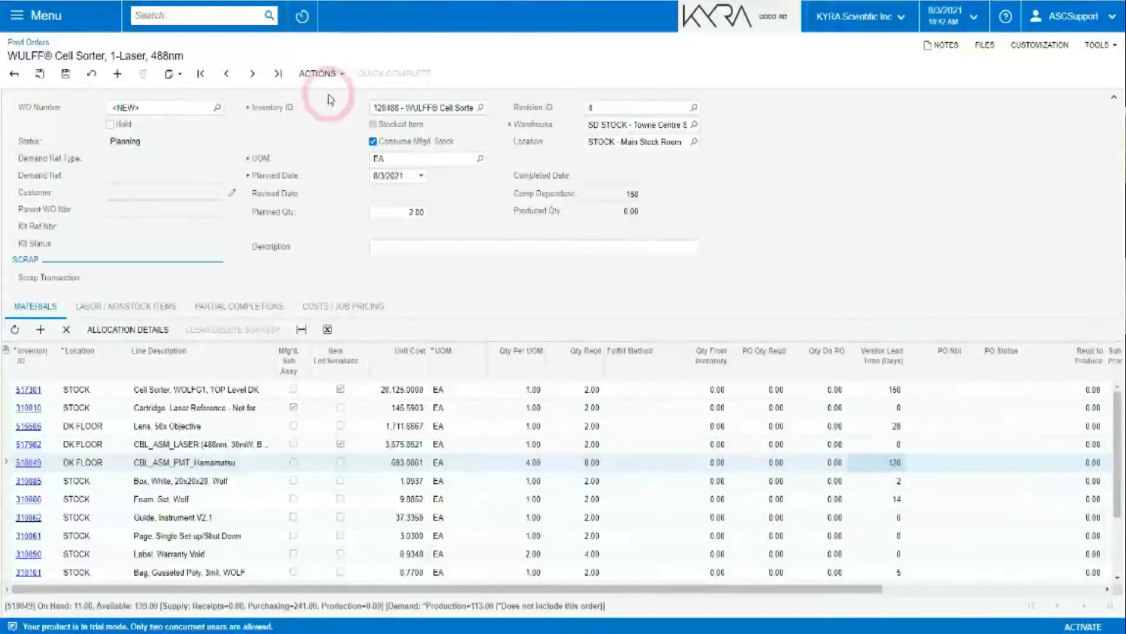
Run Check Inventory and review material 310062's availability and the Fulfill Method column.
{"action": "left_click", "coordinate": [317, 73]}
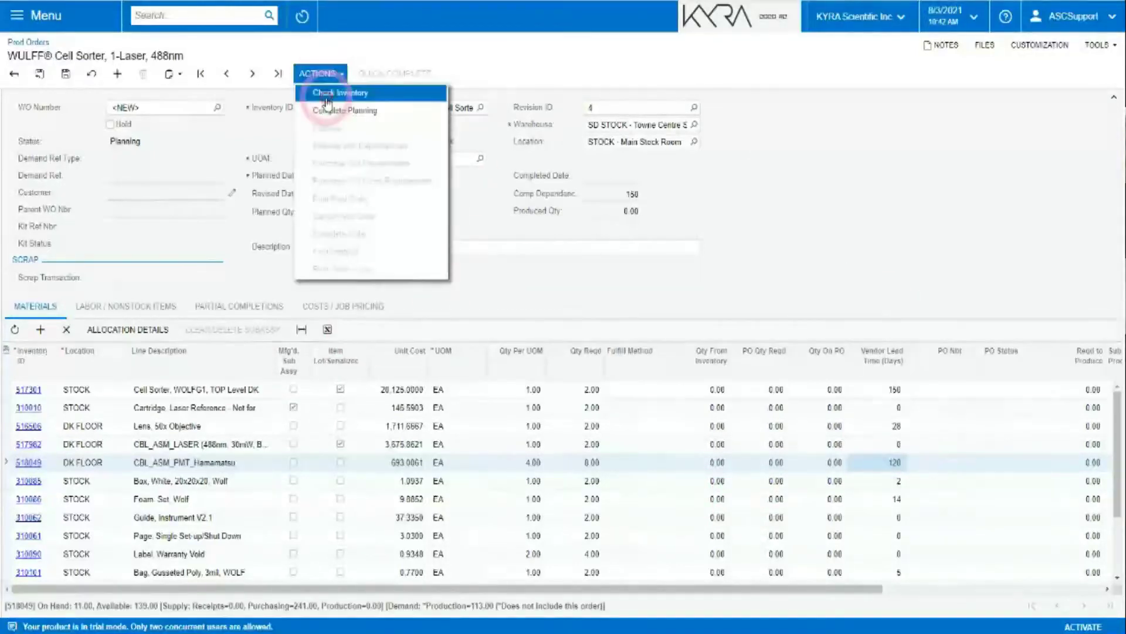
{"action": "left_click", "coordinate": [323, 93]}
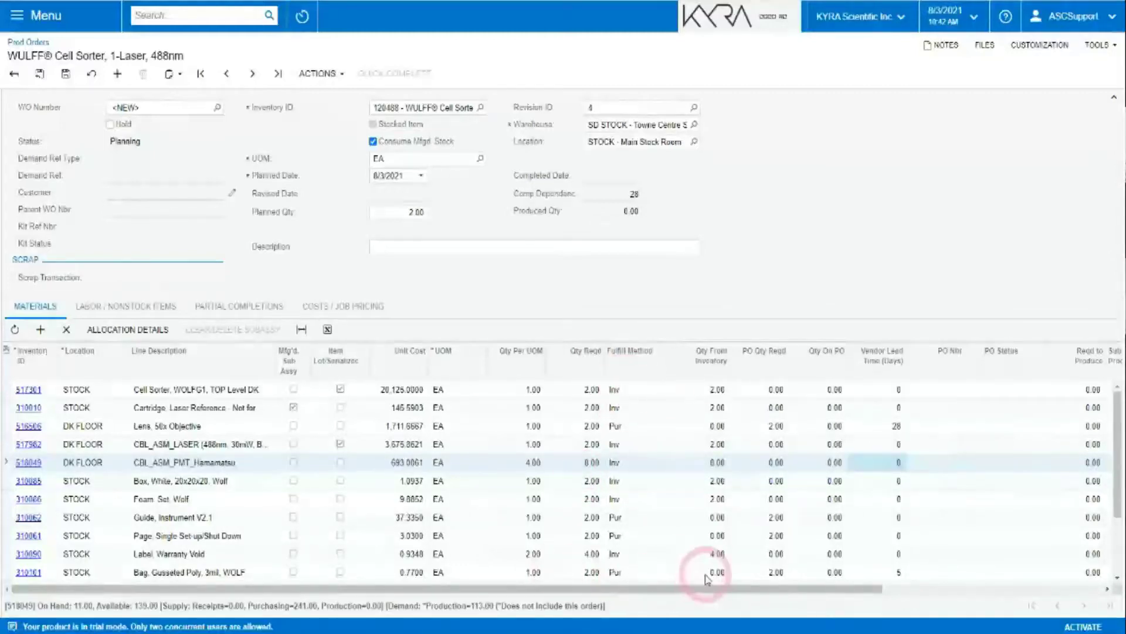
{"action": "left_click", "coordinate": [632, 520]}
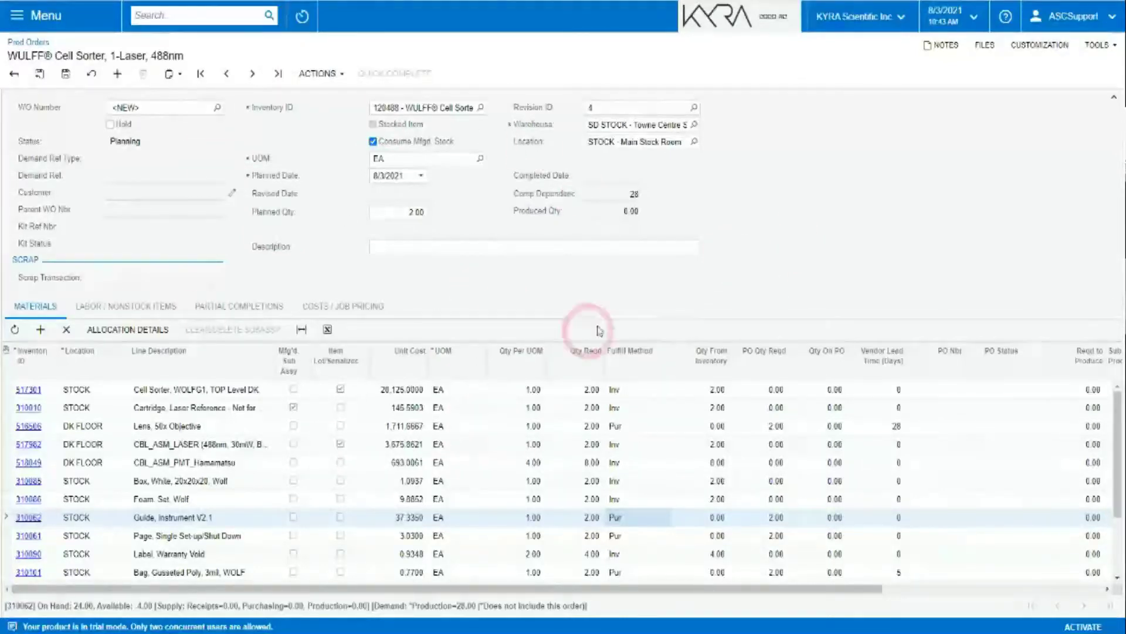
{"action": "left_click_drag", "start_coordinate": [1118, 463], "coordinate": [1120, 422]}
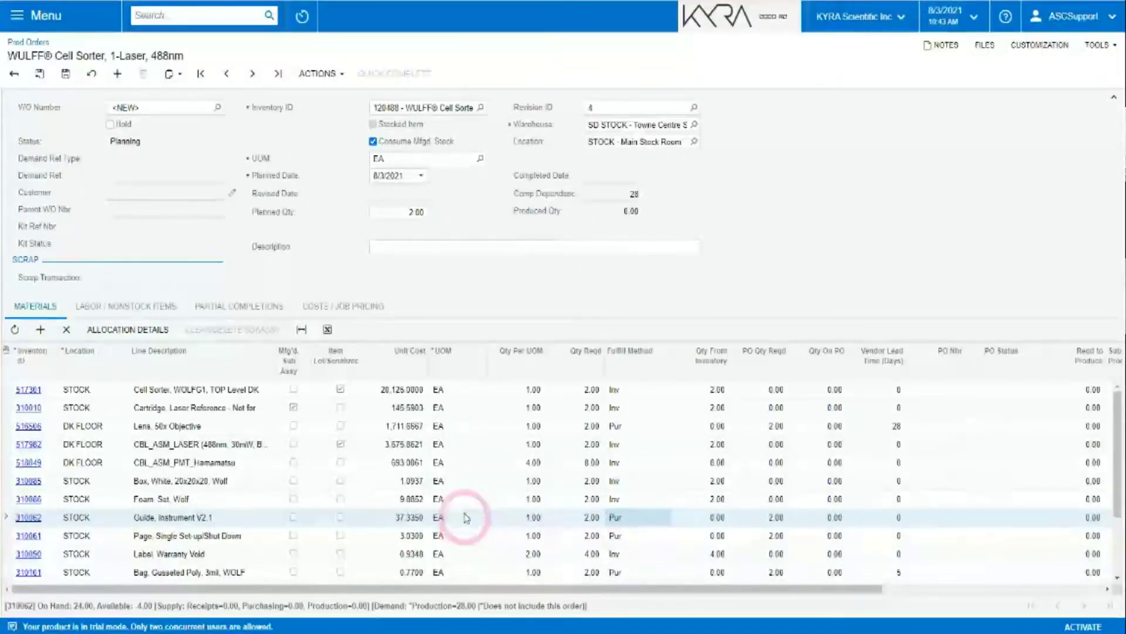
Set material 310062's quantity per unit to 4 and view the labor and non-stock lines.
{"action": "left_click", "coordinate": [521, 516]}
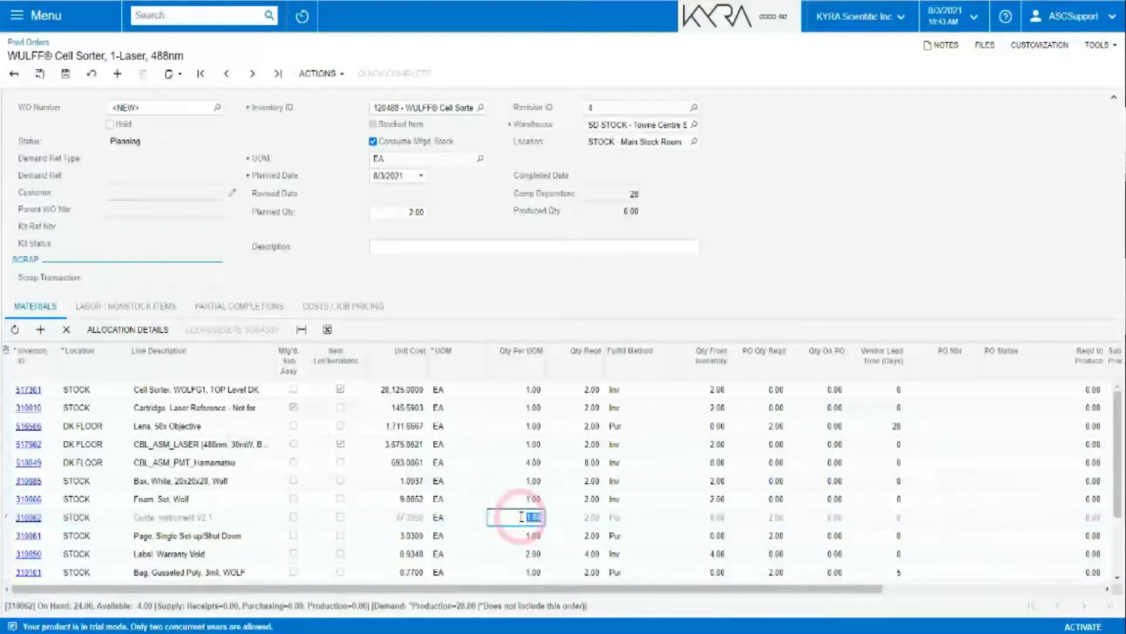
{"action": "type", "text": "4"}
{"action": "key", "text": "Tab"}
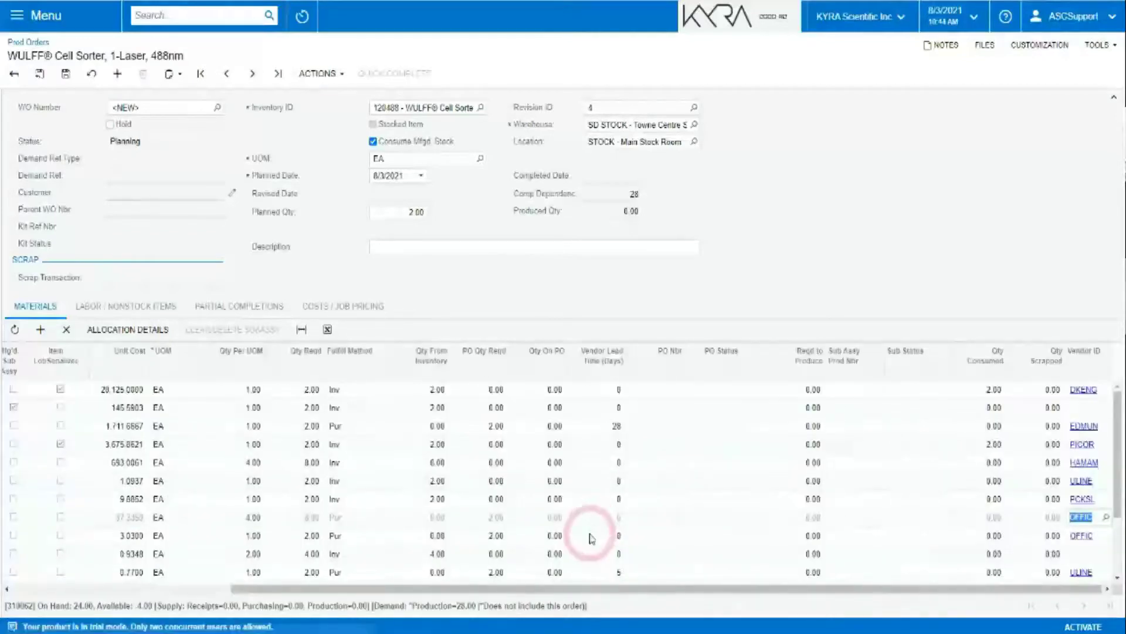
{"action": "left_click", "coordinate": [140, 306]}
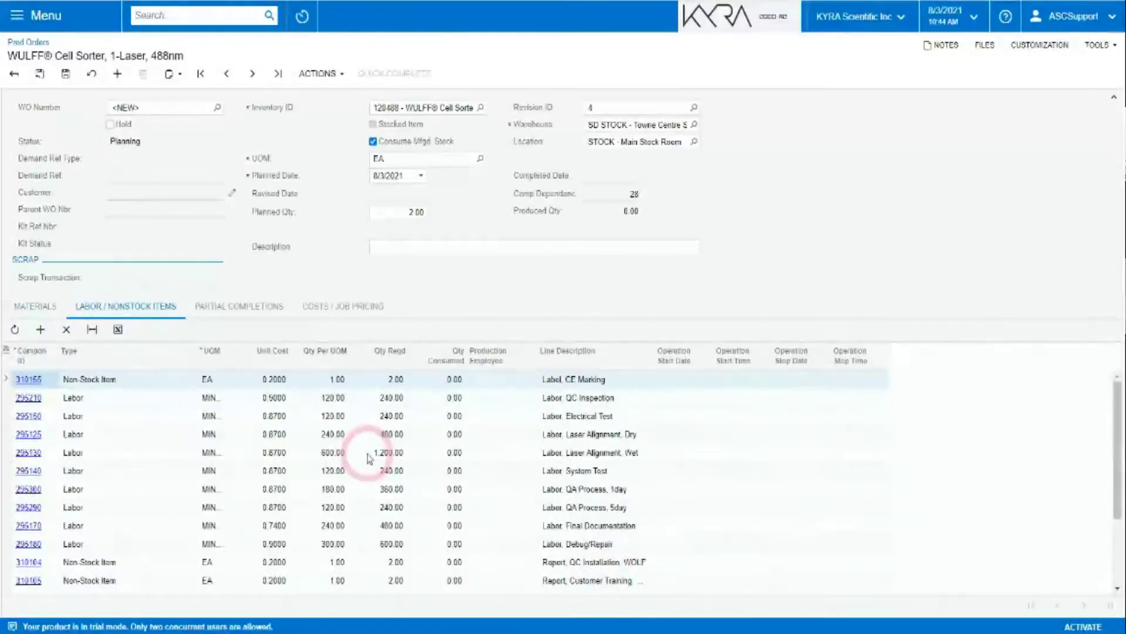
Set labor line 295210 (QC Inspection) to 150 per unit and save the order as 005719.
{"action": "left_click", "coordinate": [320, 397]}
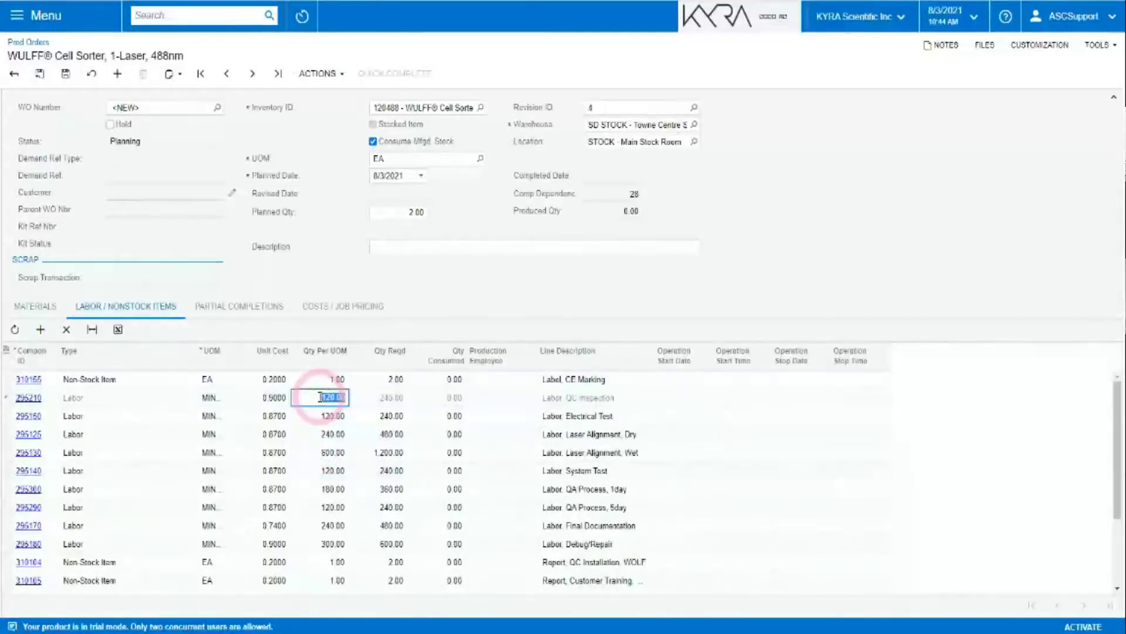
{"action": "type", "text": "150"}
{"action": "key", "text": "Tab"}
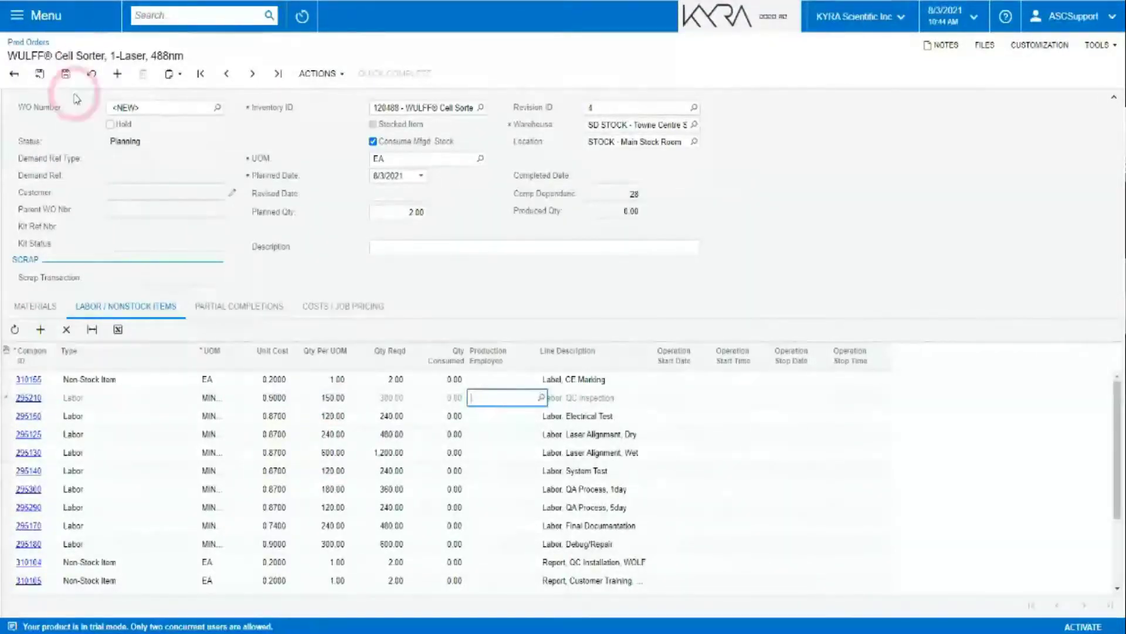
{"action": "left_click", "coordinate": [66, 76]}
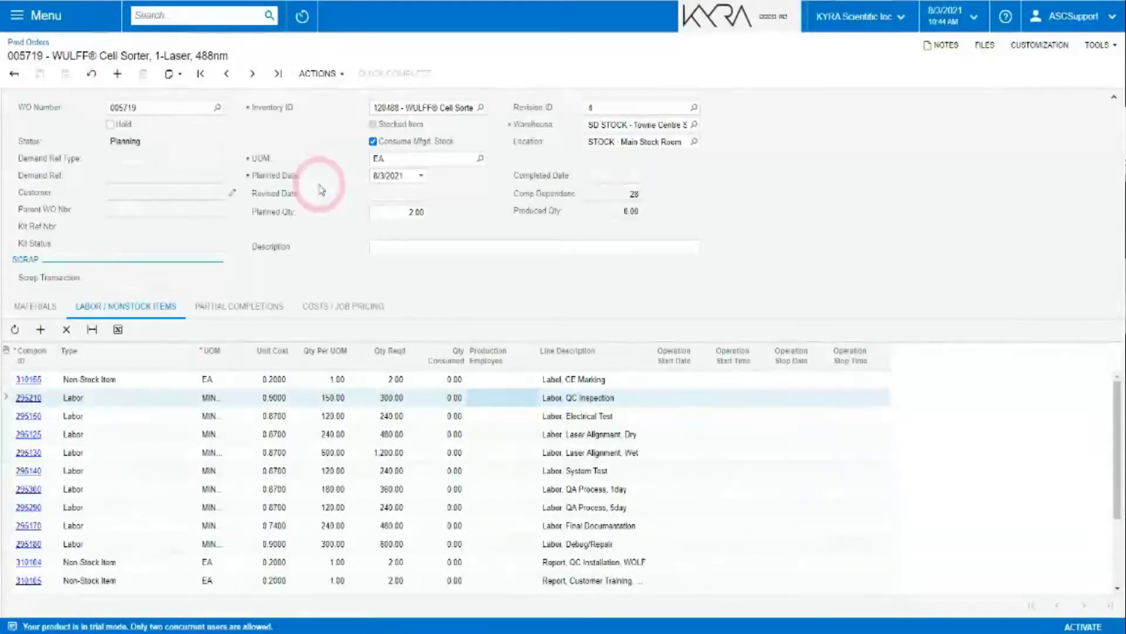
Open the Sales Orders list from the Sales Orders area of the menu.
{"action": "left_click", "coordinate": [17, 15]}
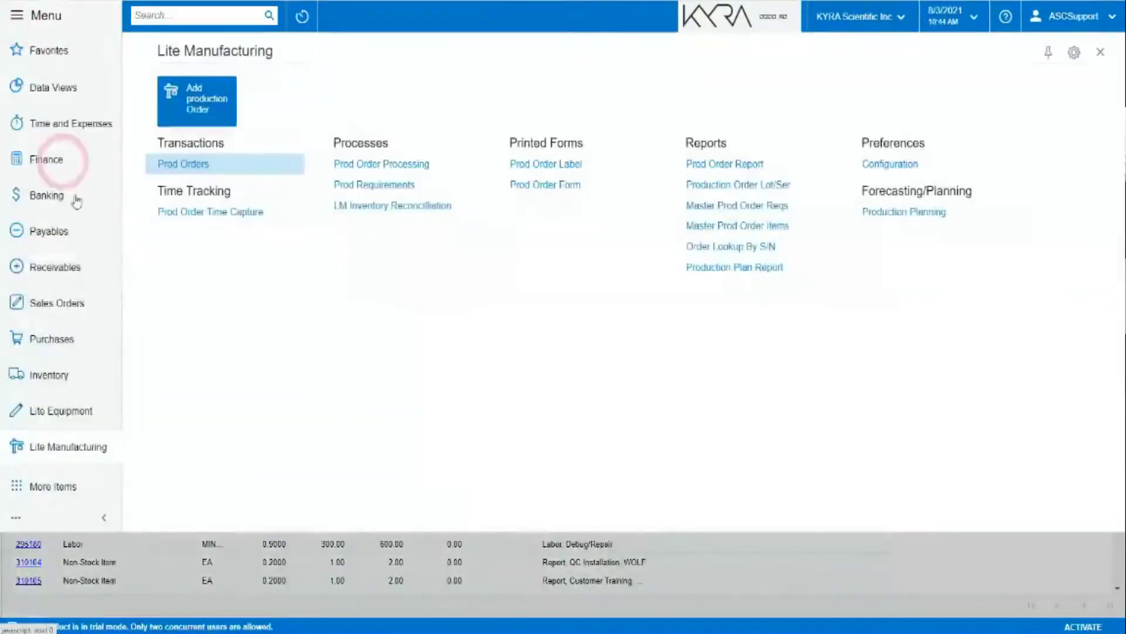
{"action": "left_click", "coordinate": [57, 295]}
{"action": "left_click", "coordinate": [171, 168]}
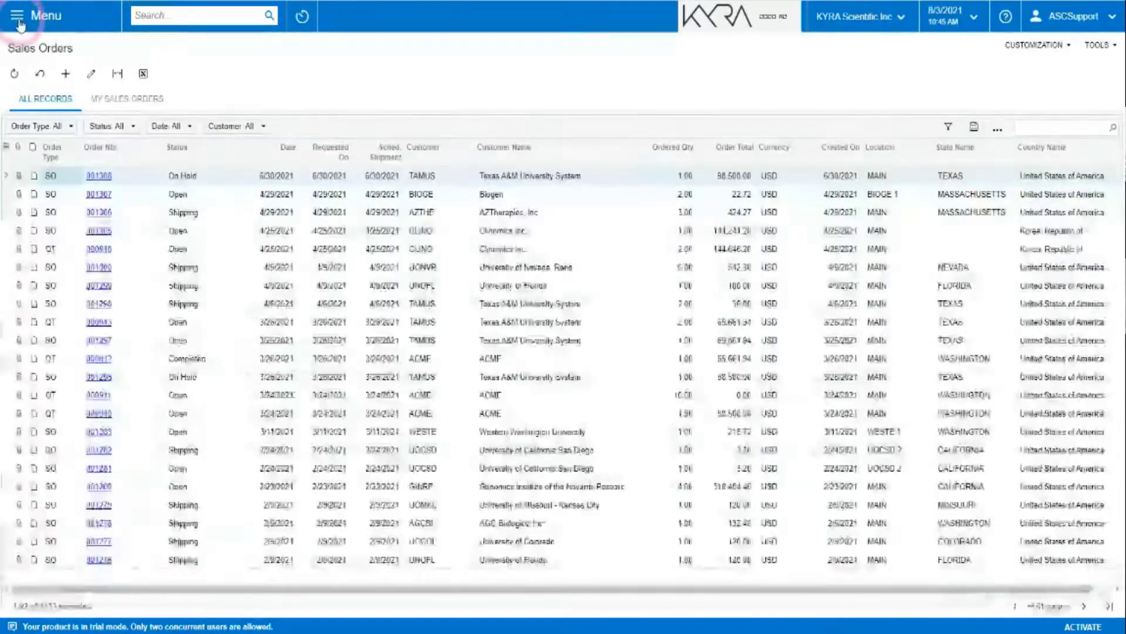
Create a new sales order with customer TAMUS - Texas A&M University System.
{"action": "left_click", "coordinate": [19, 25]}
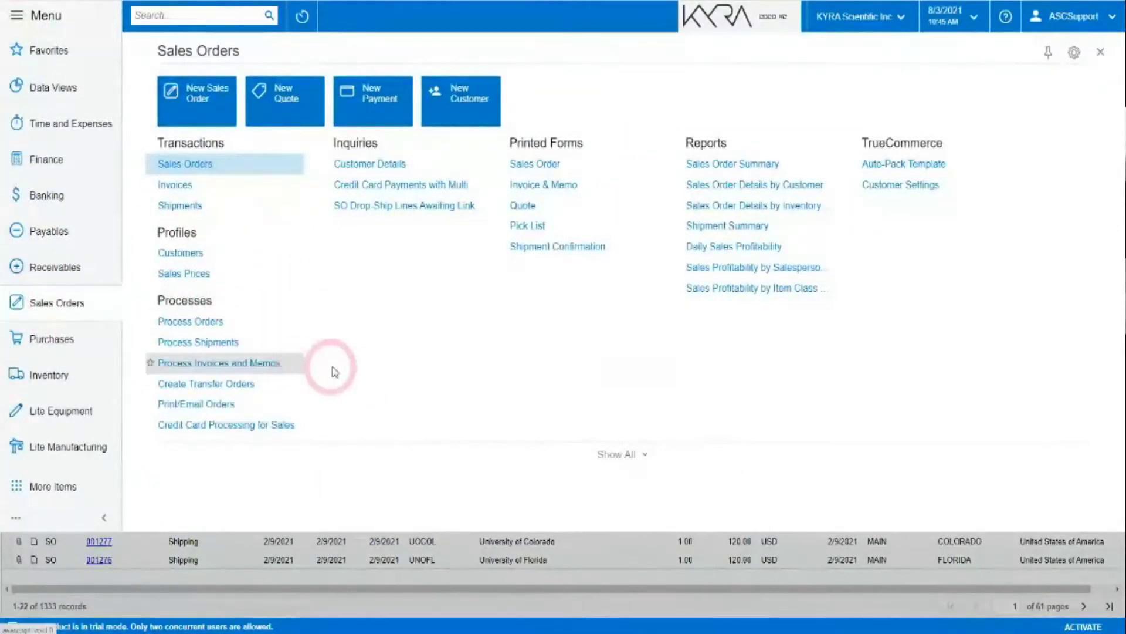
{"action": "left_click", "coordinate": [199, 99]}
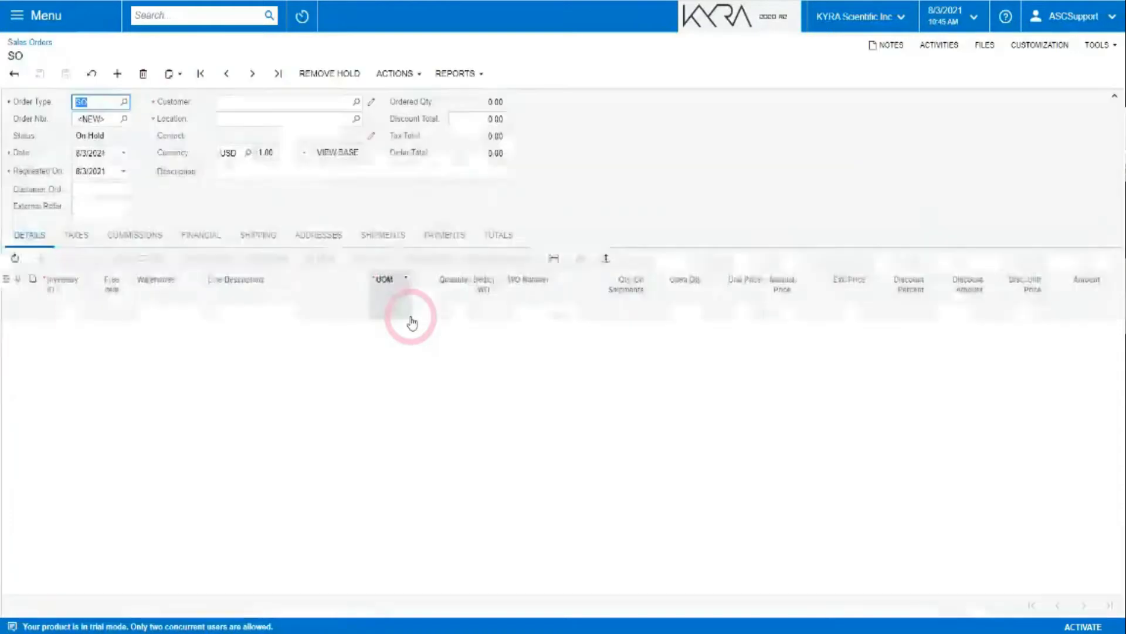
{"action": "left_click", "coordinate": [265, 104]}
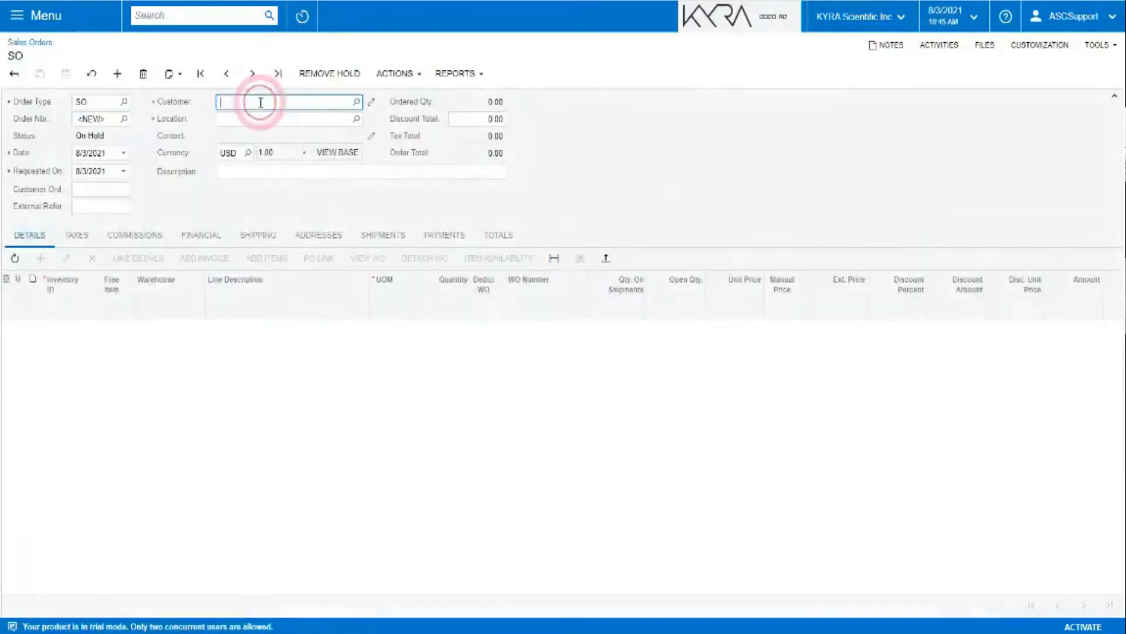
{"action": "type", "text": "Te"}
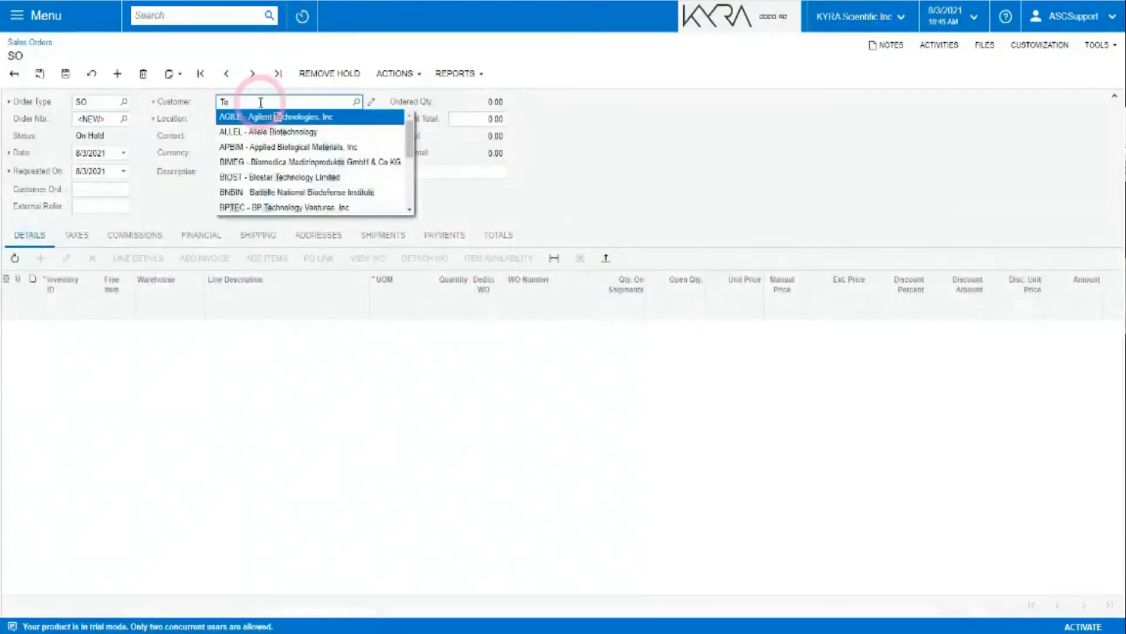
{"action": "type", "text": "xas"}
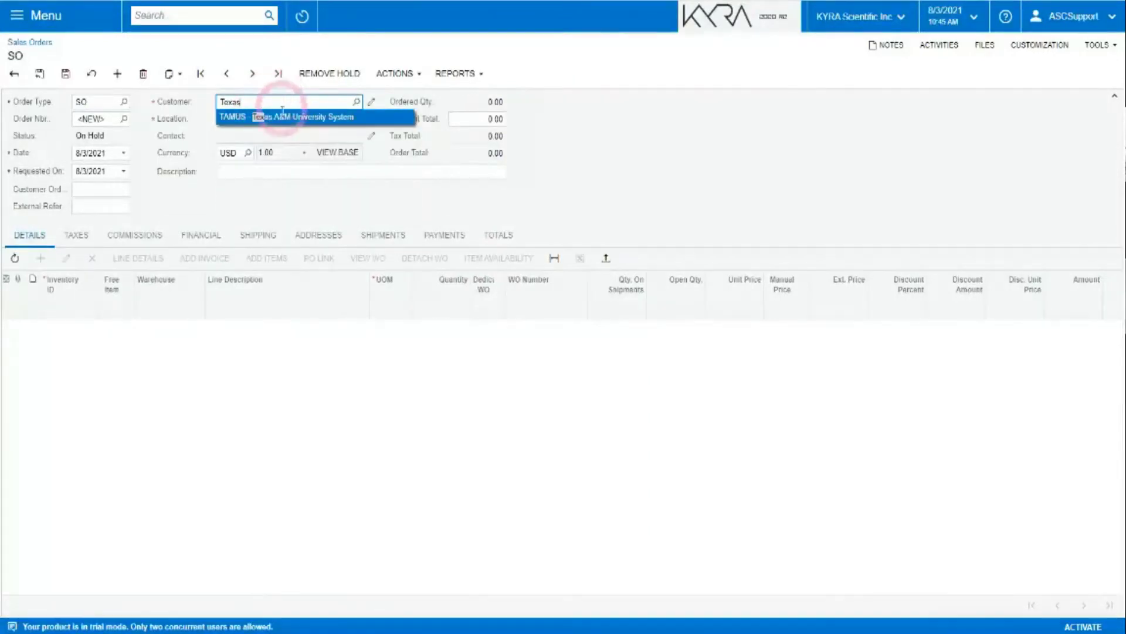
{"action": "left_click", "coordinate": [276, 116]}
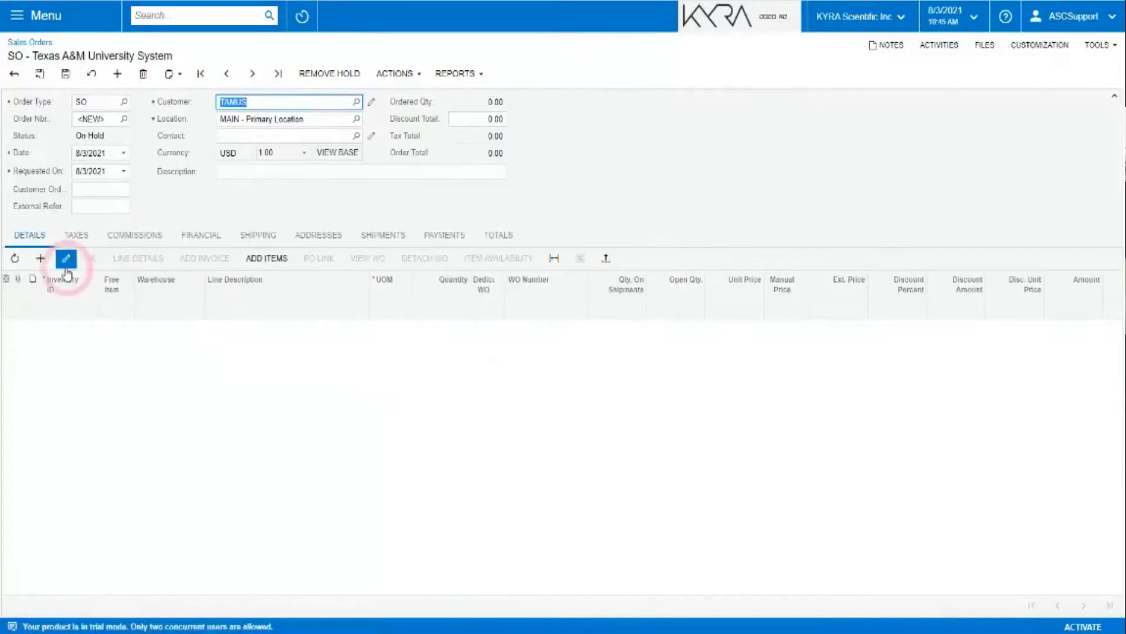
Add a first order line for item 120488 with quantity 2.
{"action": "left_click", "coordinate": [41, 258]}
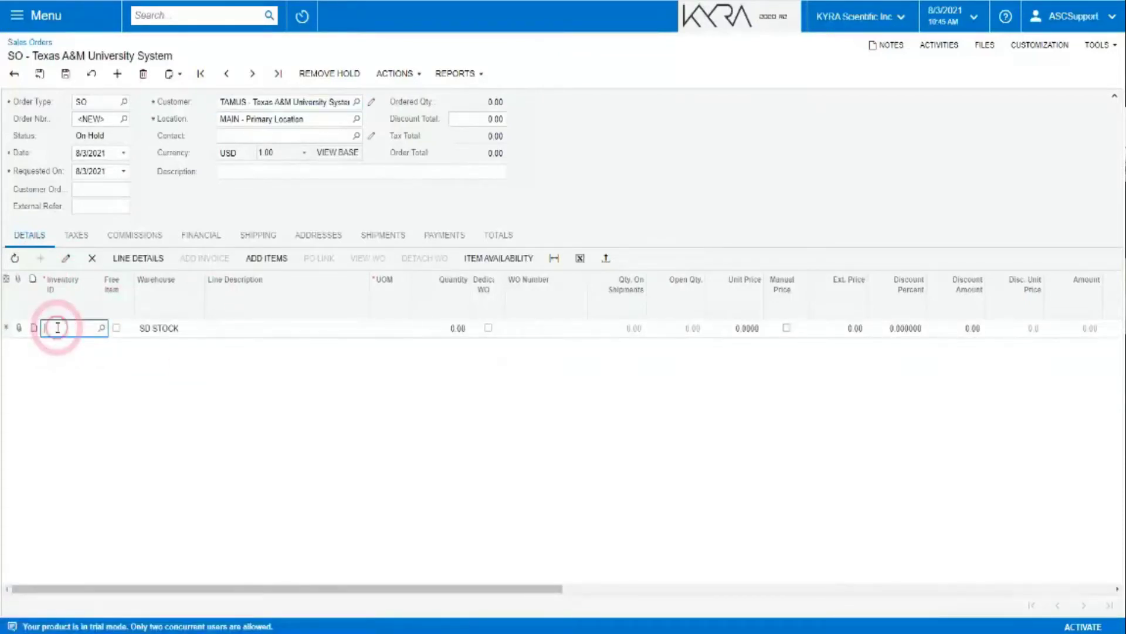
{"action": "type", "text": "120488"}
{"action": "key", "text": "Tab"}
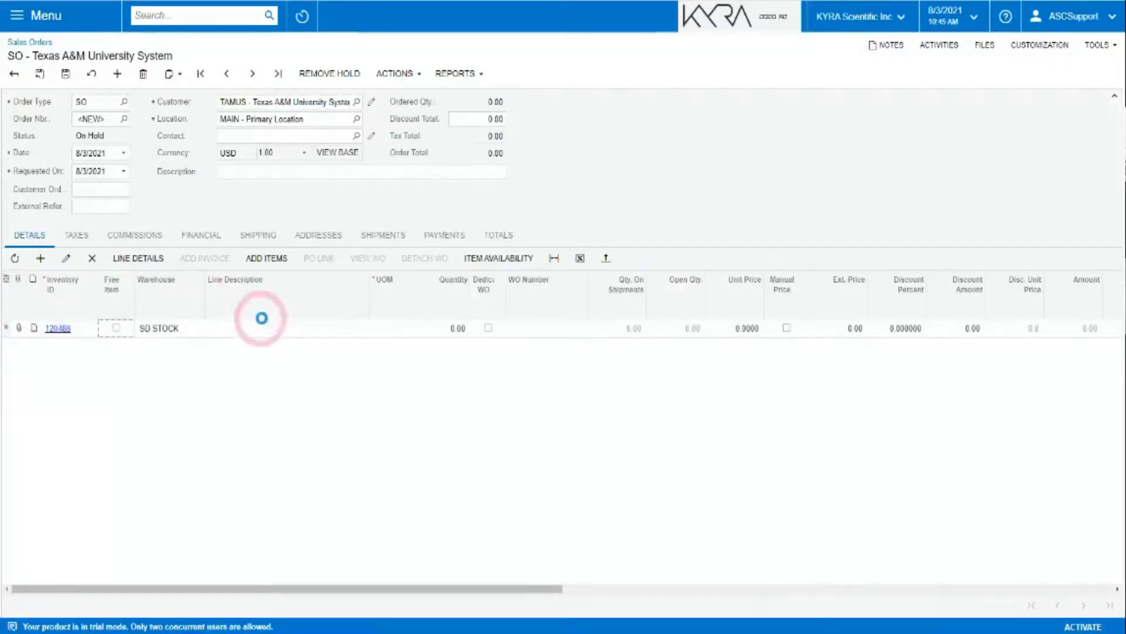
{"action": "left_click", "coordinate": [428, 332]}
{"action": "left_click", "coordinate": [441, 329]}
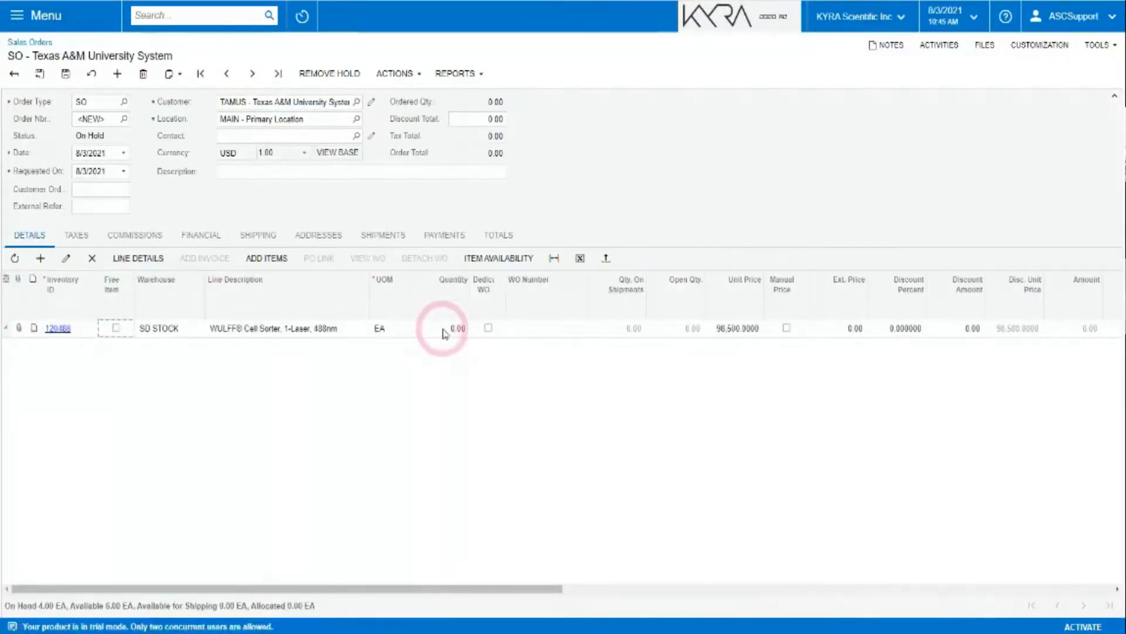
{"action": "type", "text": "2"}
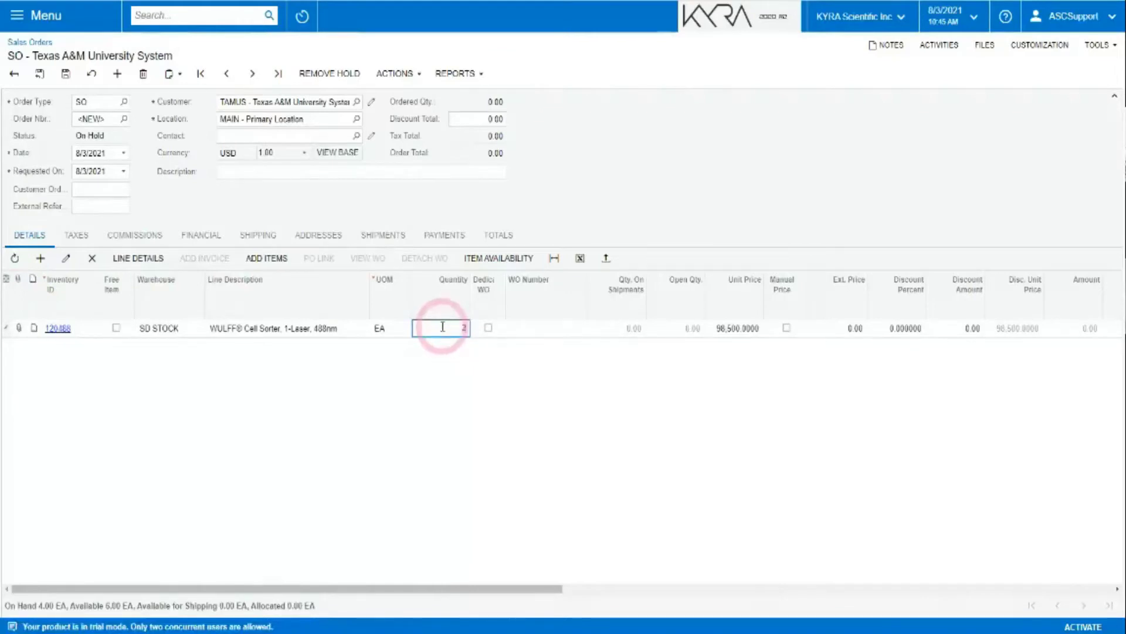
{"action": "key", "text": "Tab"}
Add lines for items 310010 and 505401 KIT CHIP FAB, uFluidx.
{"action": "left_click", "coordinate": [40, 258]}
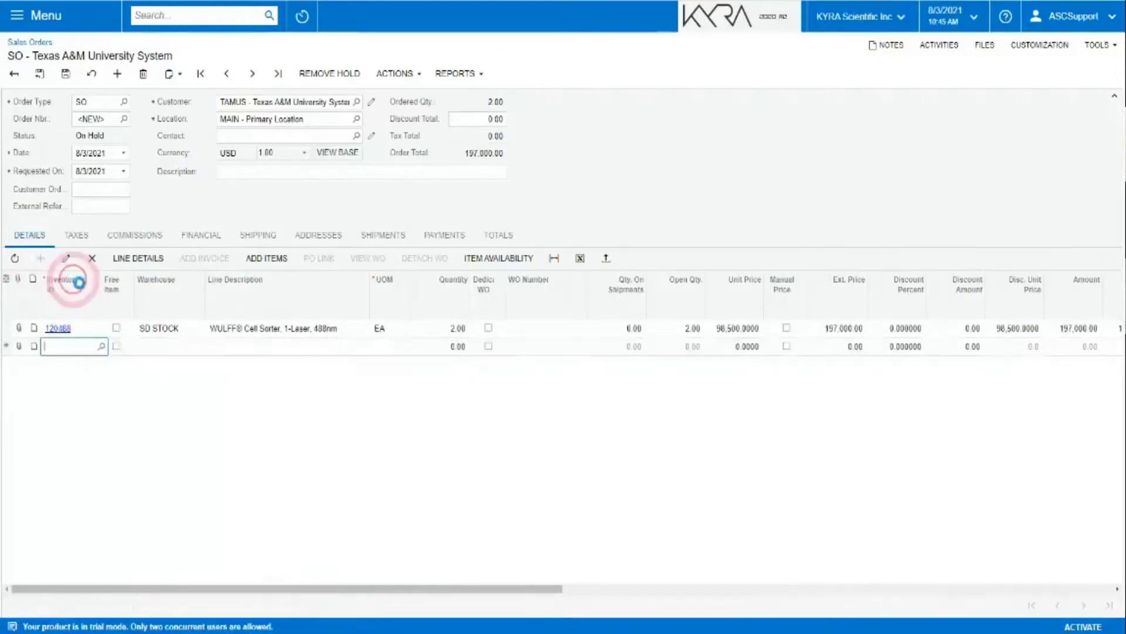
{"action": "left_click", "coordinate": [59, 345]}
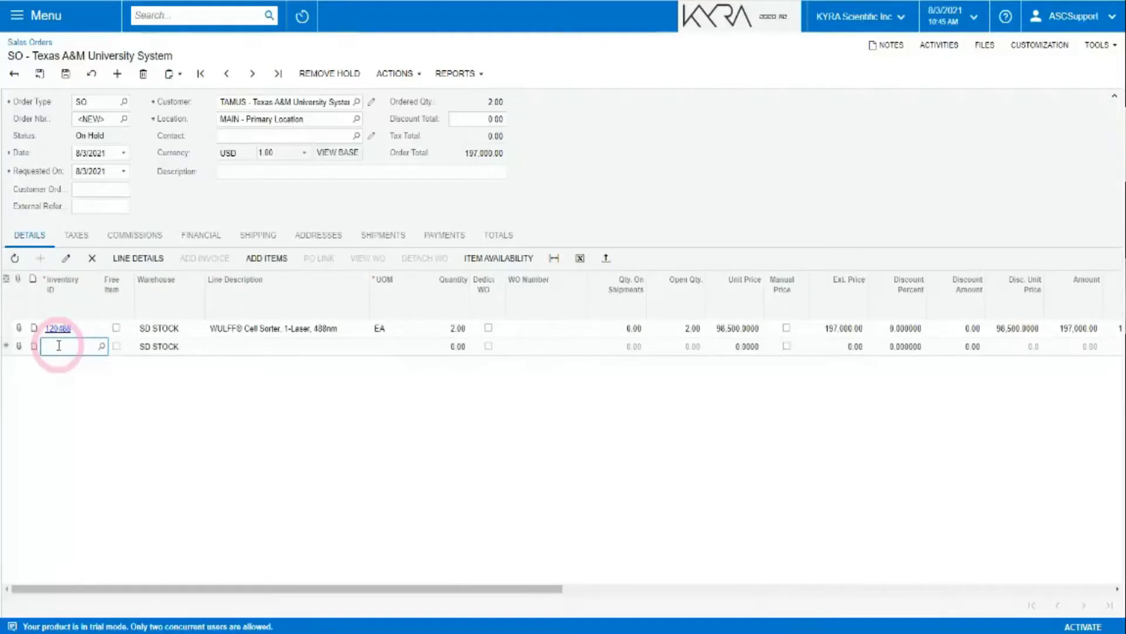
{"action": "type", "text": "310"}
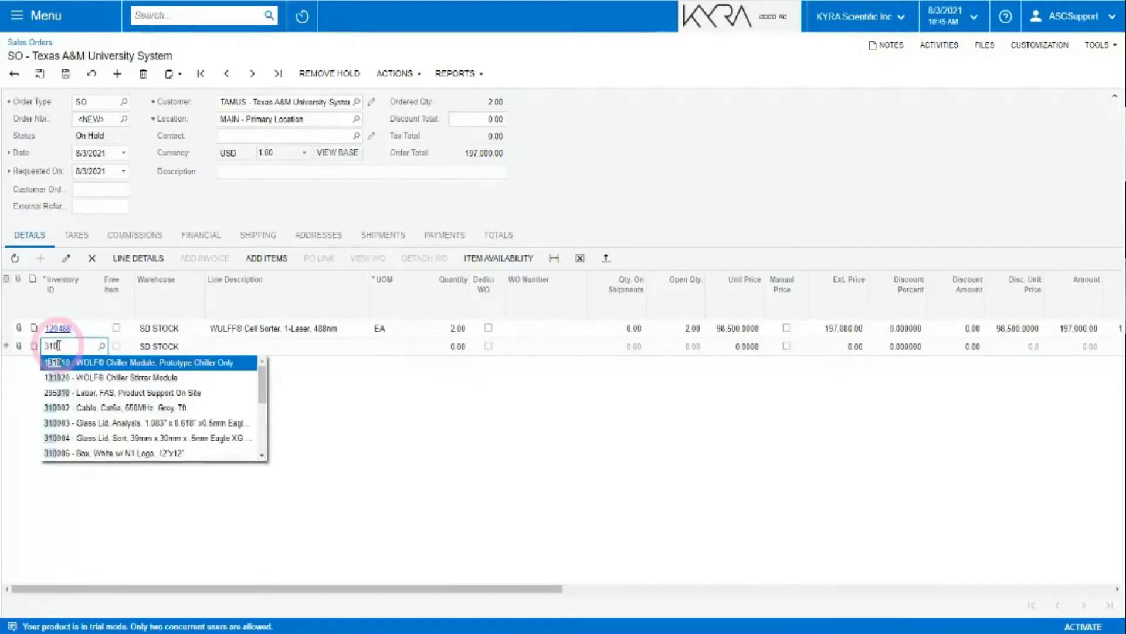
{"action": "type", "text": "010"}
{"action": "key", "text": "Tab"}
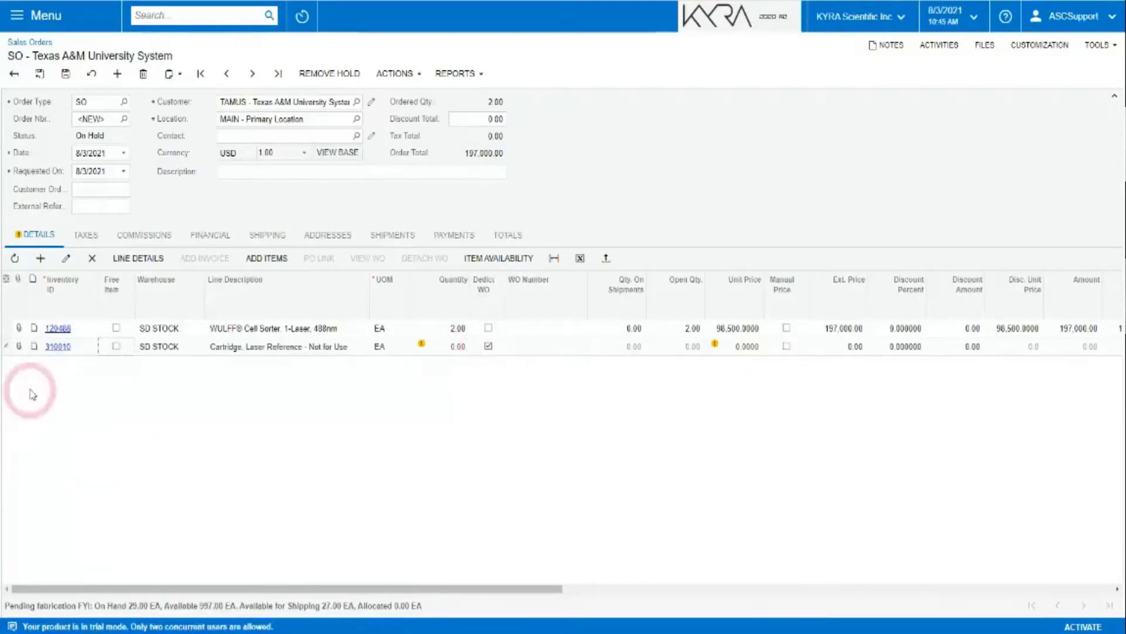
{"action": "left_click", "coordinate": [40, 258]}
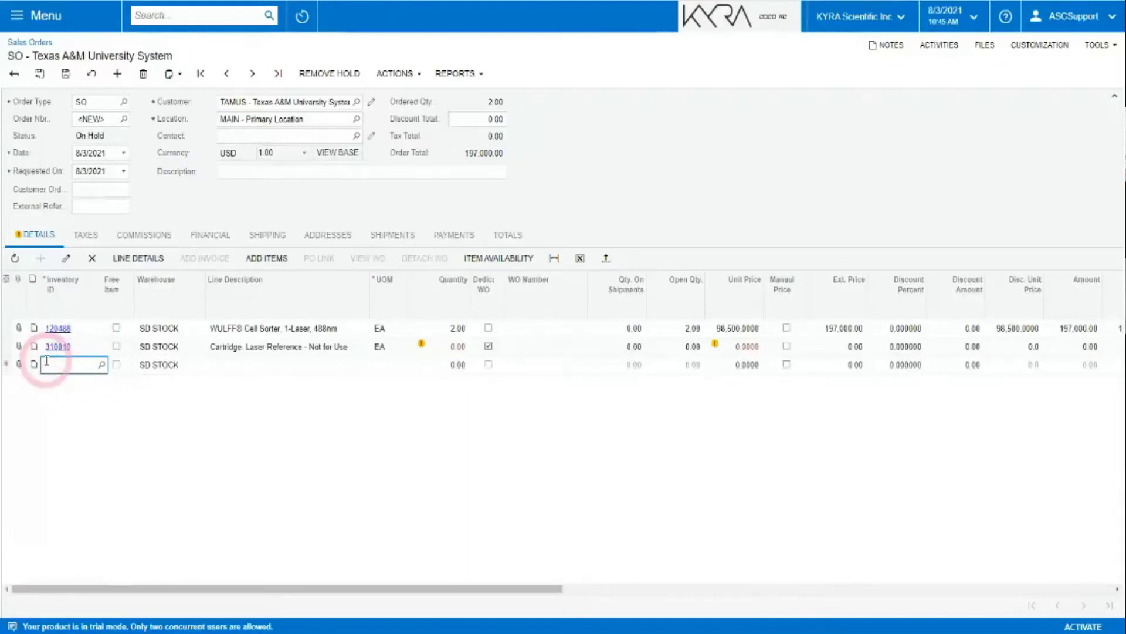
{"action": "type", "text": "50"}
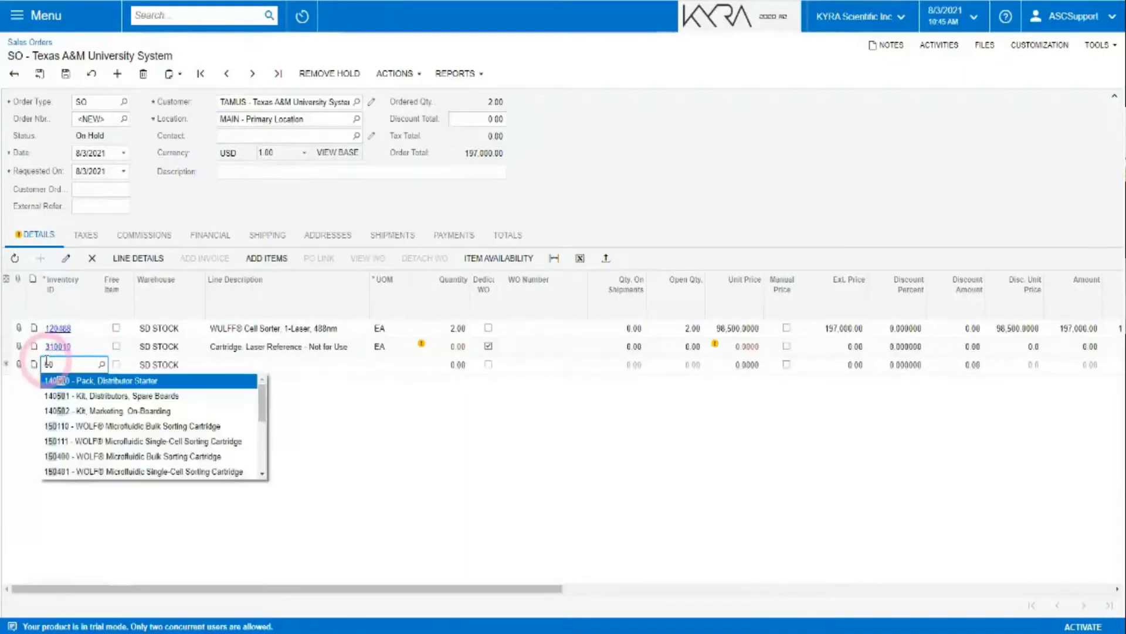
{"action": "type", "text": "0"}
{"action": "type", "text": "400"}
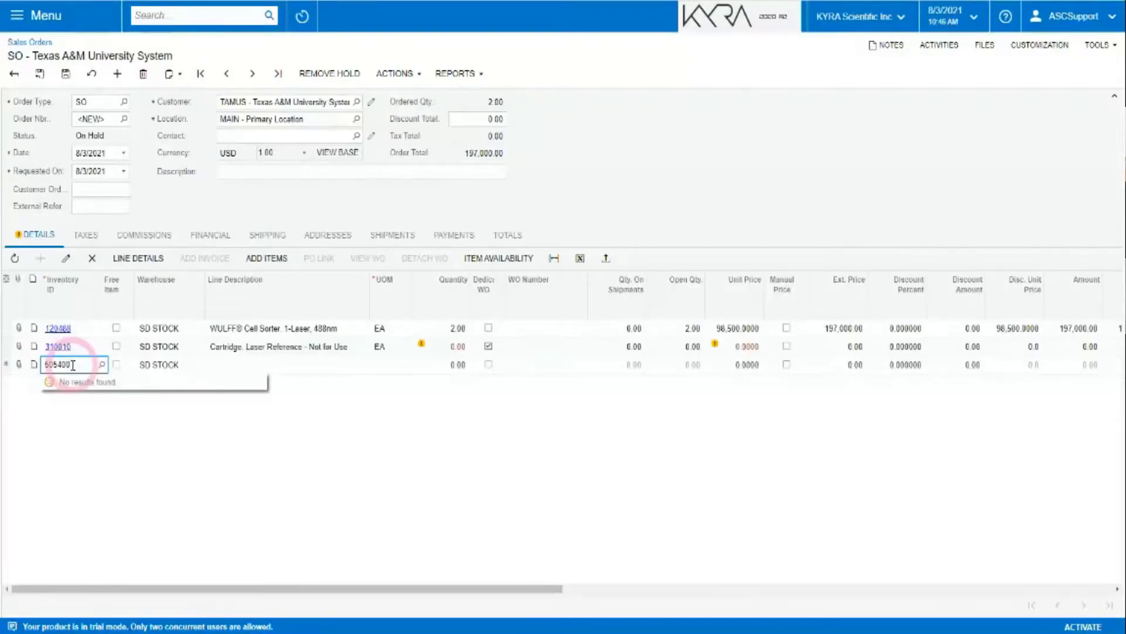
{"action": "key", "text": "BackSpace"}
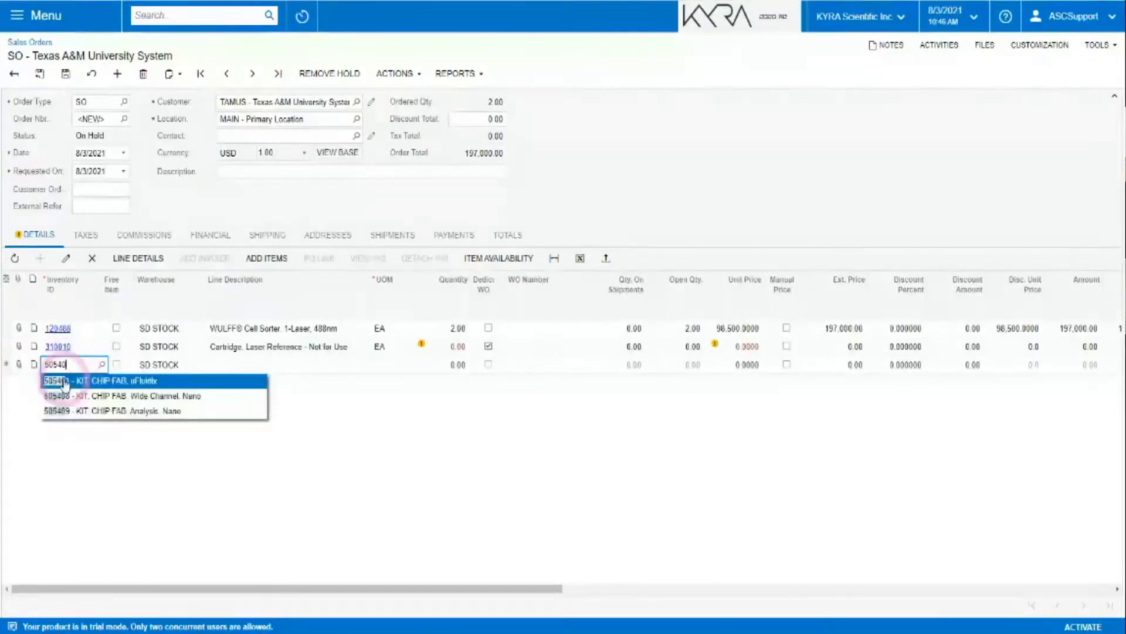
{"action": "left_click", "coordinate": [65, 383]}
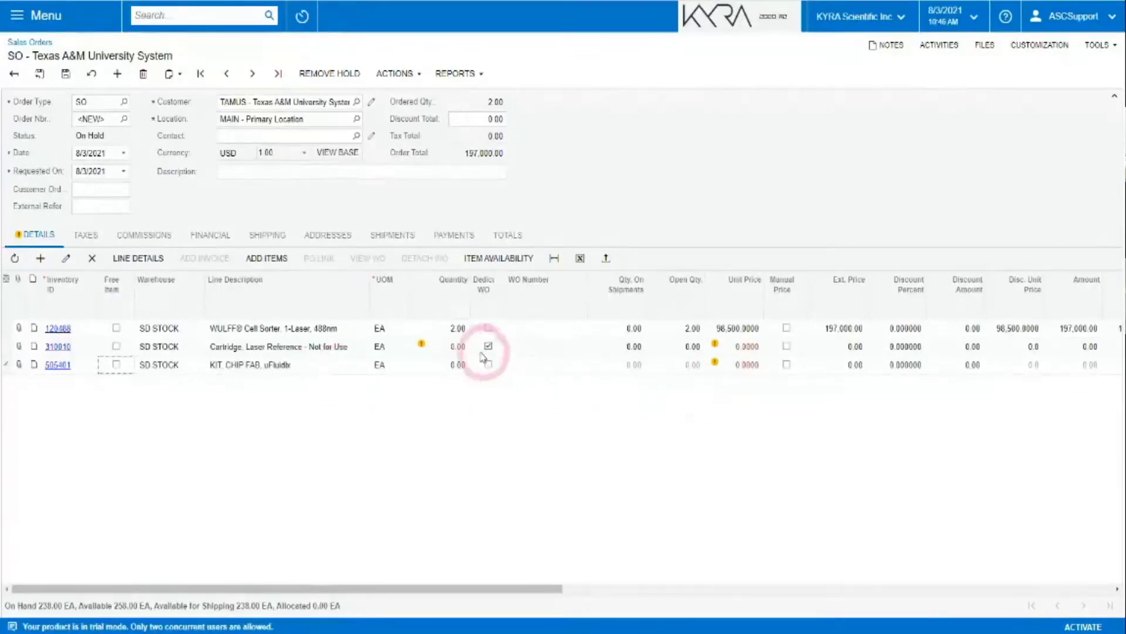
Set quantity 3 for item 310010 and quantity 2 for kit 505401.
{"action": "mouse_move", "coordinate": [453, 351]}
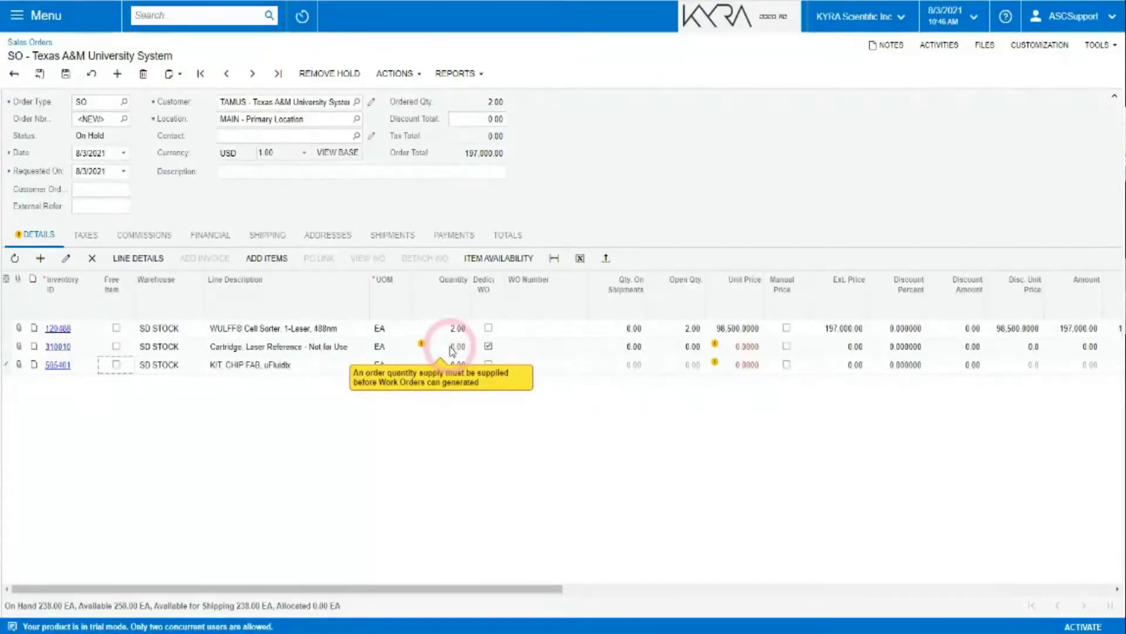
{"action": "left_click", "coordinate": [452, 347]}
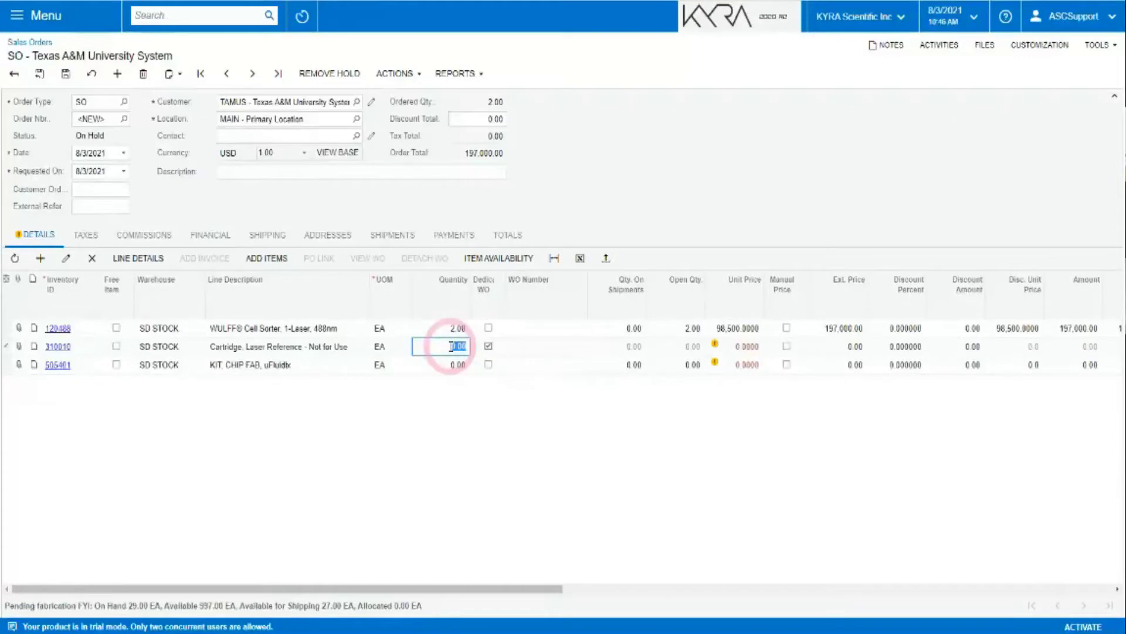
{"action": "type", "text": "3"}
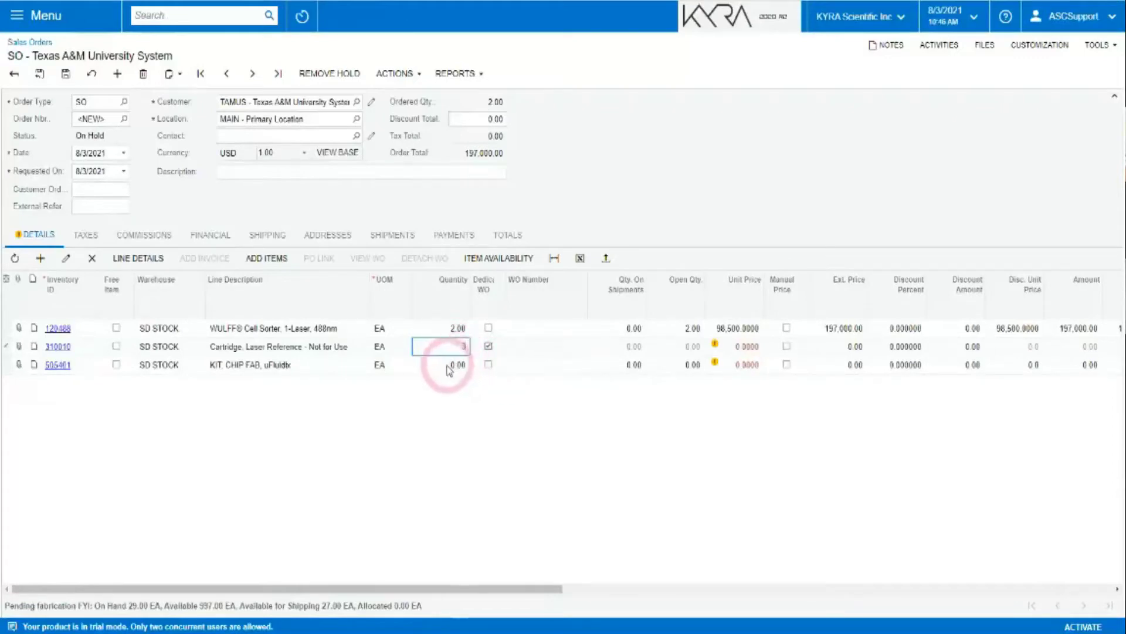
{"action": "left_click", "coordinate": [449, 365]}
{"action": "type", "text": "2"}
{"action": "left_click", "coordinate": [459, 394]}
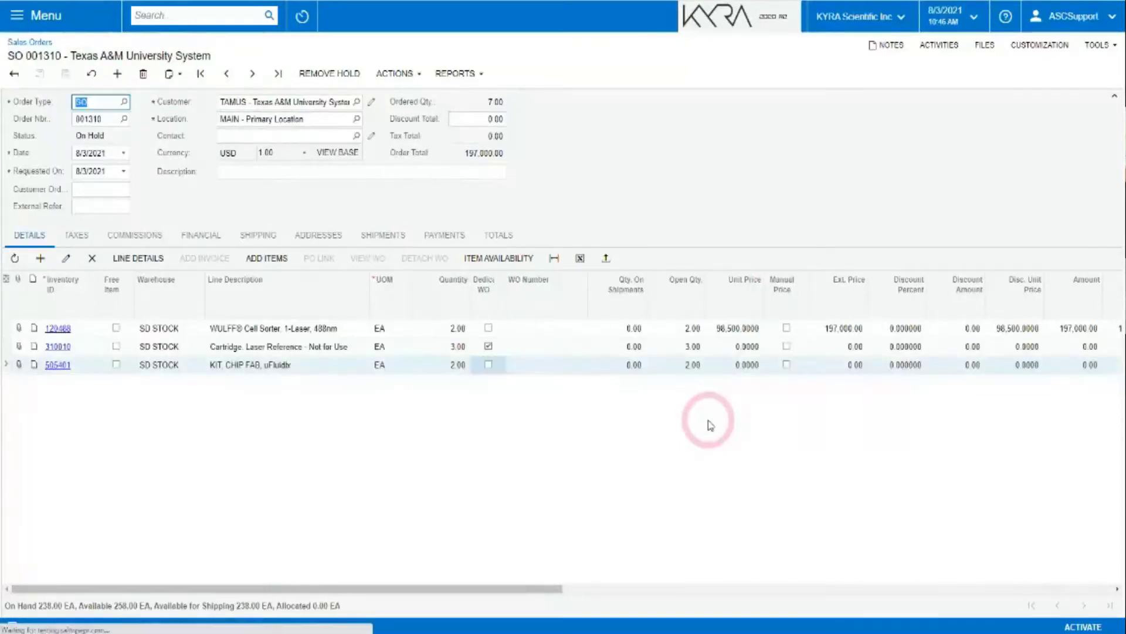
{"action": "left_click", "coordinate": [489, 329]}
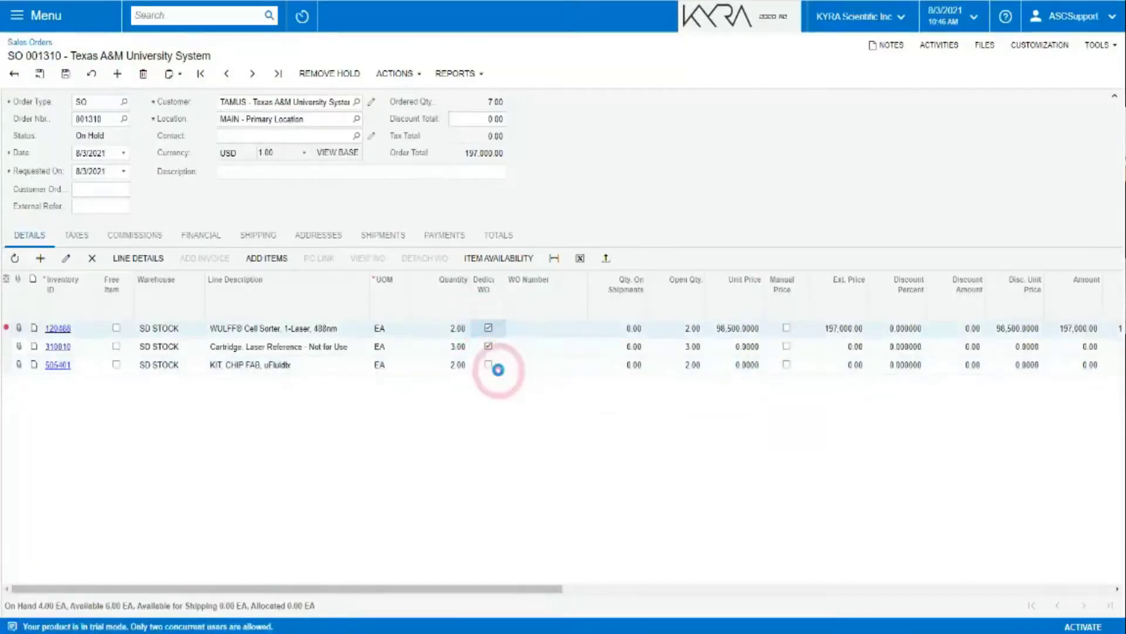
{"action": "left_click", "coordinate": [490, 365]}
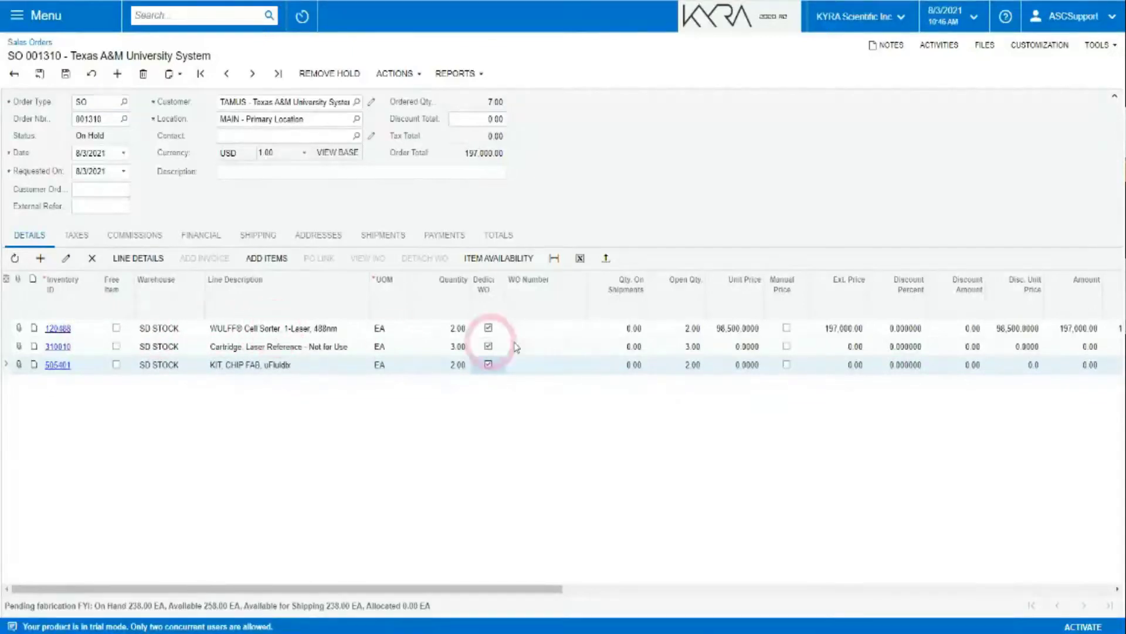
{"action": "left_click", "coordinate": [394, 75]}
{"action": "left_click", "coordinate": [330, 80]}
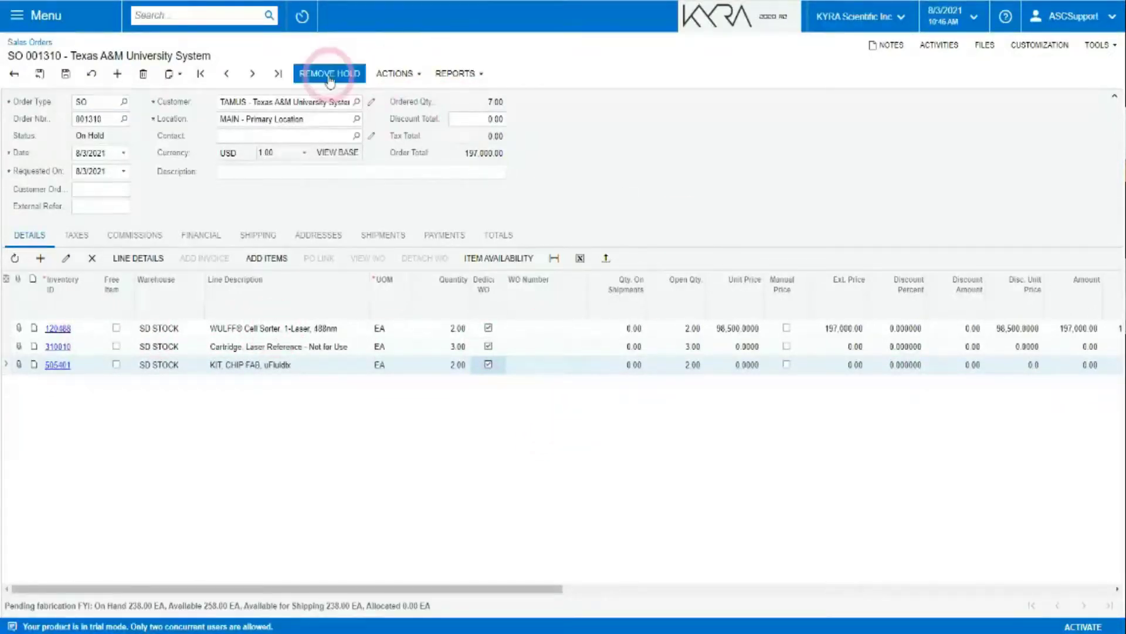
{"action": "left_click", "coordinate": [382, 73]}
{"action": "left_click", "coordinate": [319, 78]}
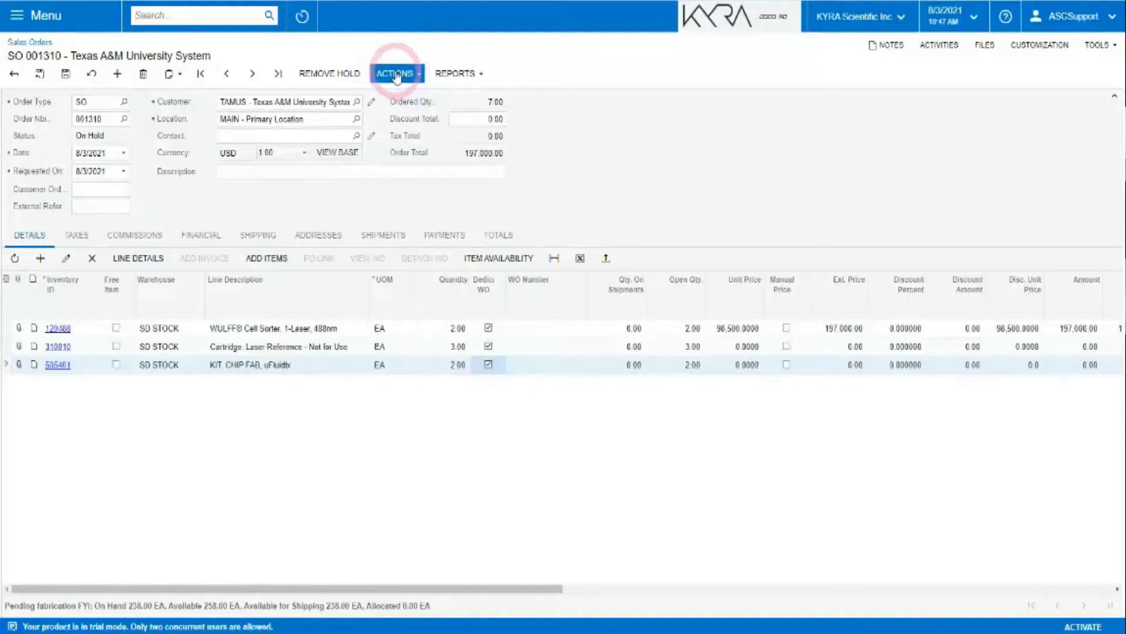
Generate dedicated production orders 005720–005722 for the sales order lines and open 005720.
{"action": "left_click", "coordinate": [396, 75]}
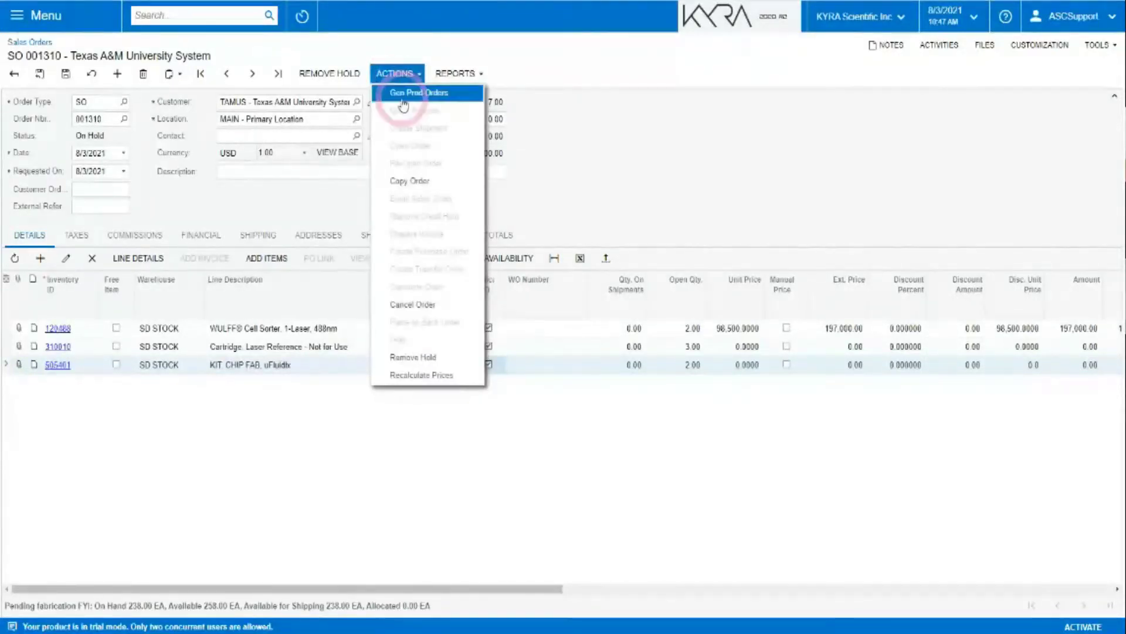
{"action": "left_click", "coordinate": [401, 91]}
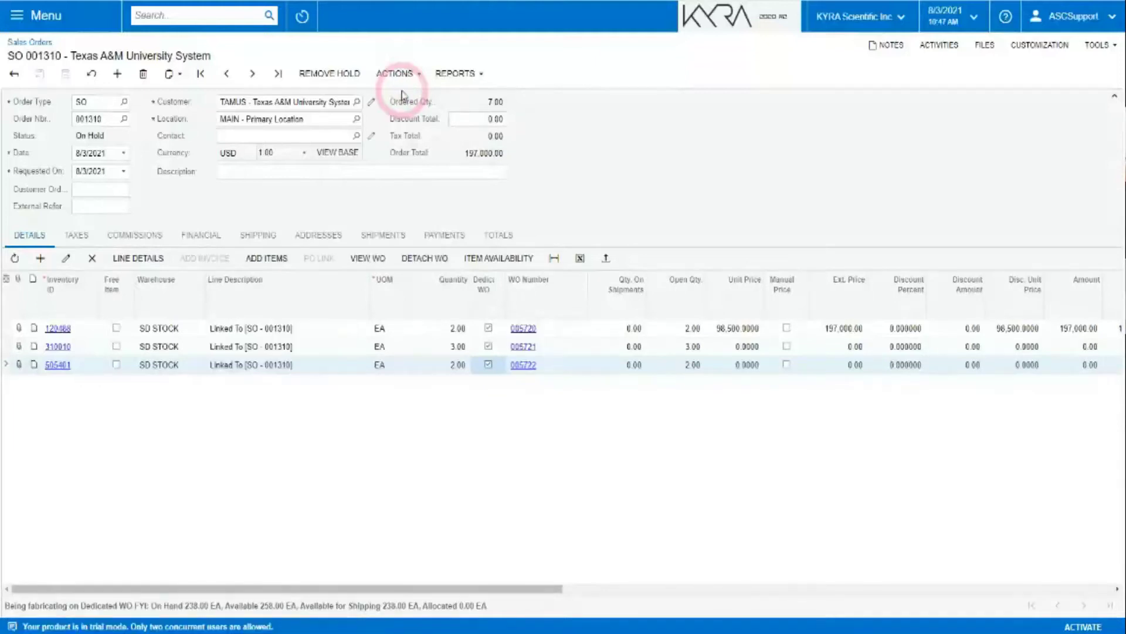
{"action": "left_click", "coordinate": [523, 329]}
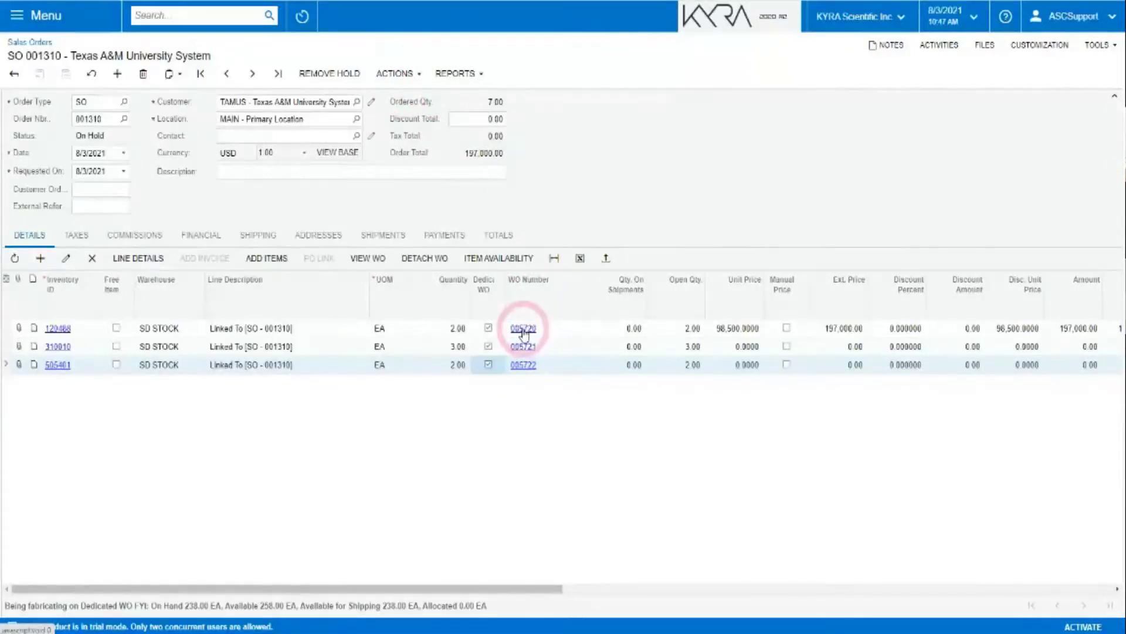
Open production order 005722 and add a new line on its Labor / Nonstock Items tab.
{"action": "left_click", "coordinate": [522, 364]}
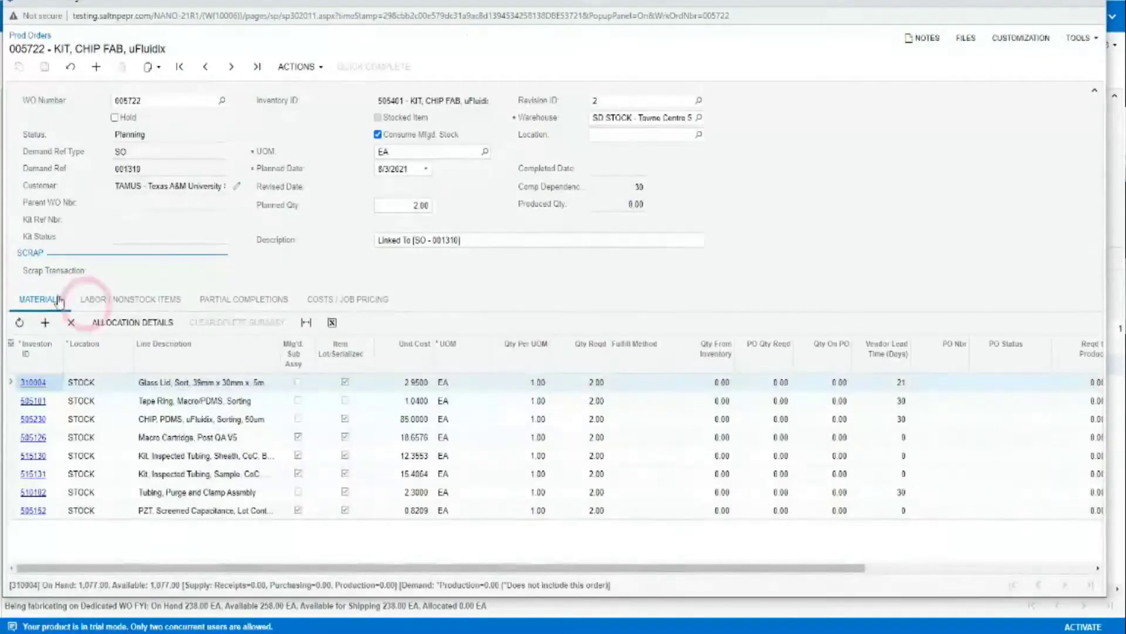
{"action": "left_click", "coordinate": [130, 300]}
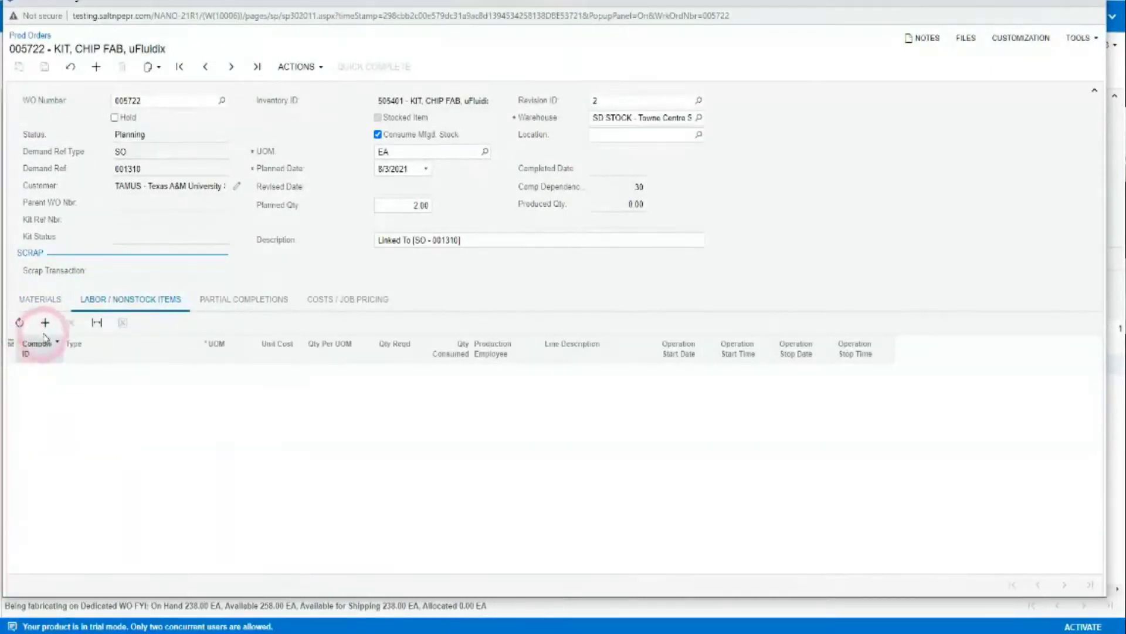
{"action": "left_click", "coordinate": [51, 332]}
{"action": "left_click", "coordinate": [91, 374]}
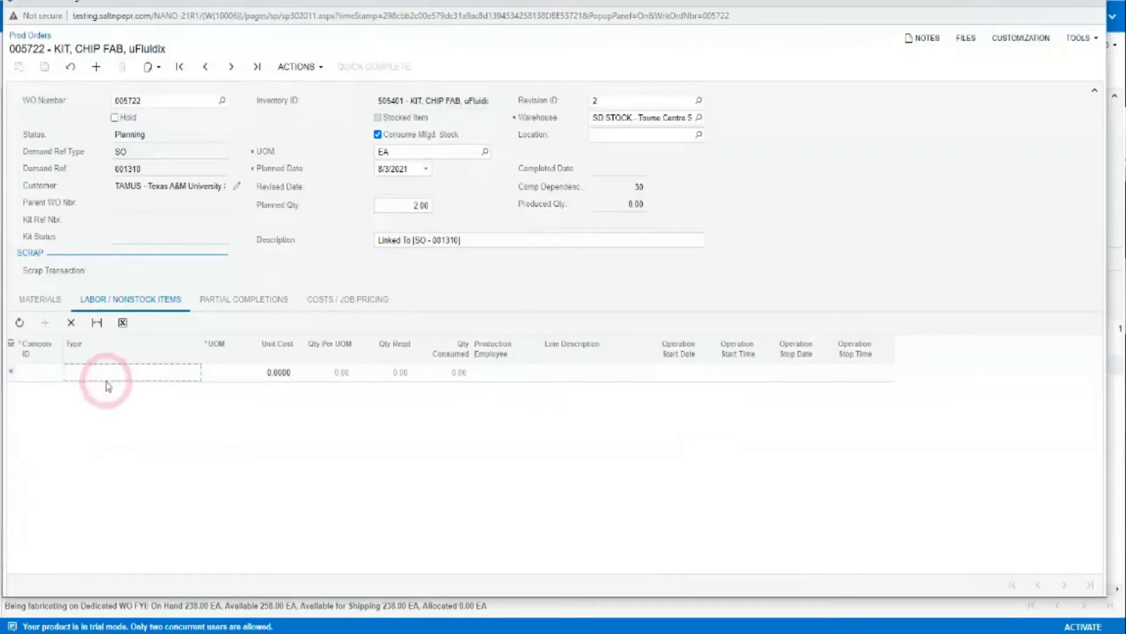
Set the labor line to component 310198 Shear and Breaking at 180 minutes per unit.
{"action": "left_click", "coordinate": [37, 372]}
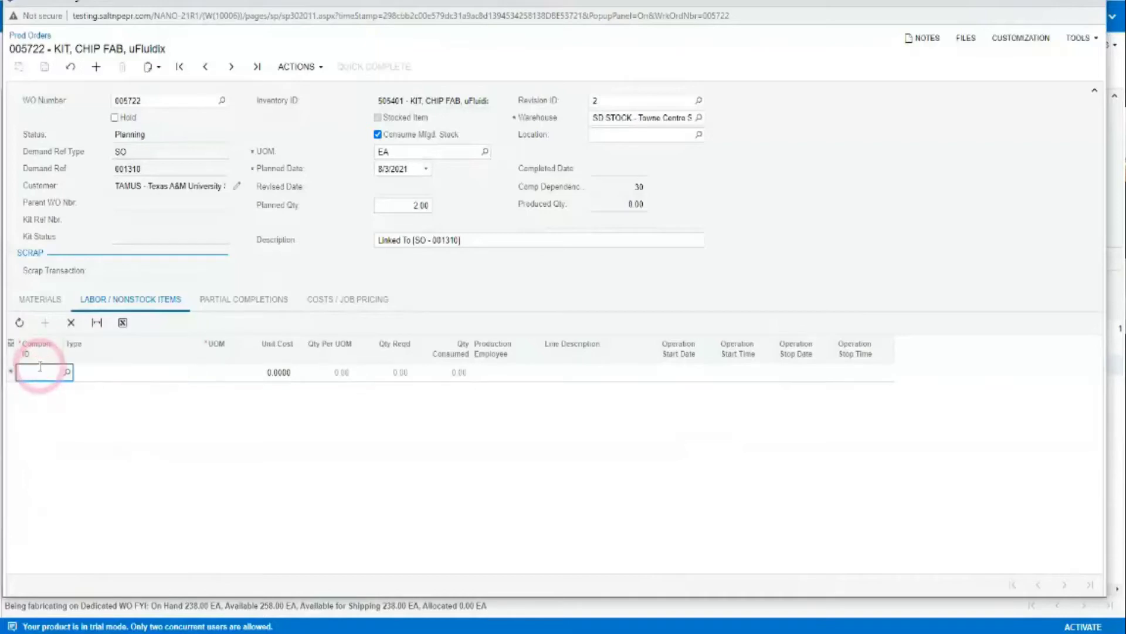
{"action": "type", "text": "N"}
{"action": "key", "text": "BackSpace"}
{"action": "key", "text": "BackSpace"}
{"action": "key", "text": "BackSpace"}
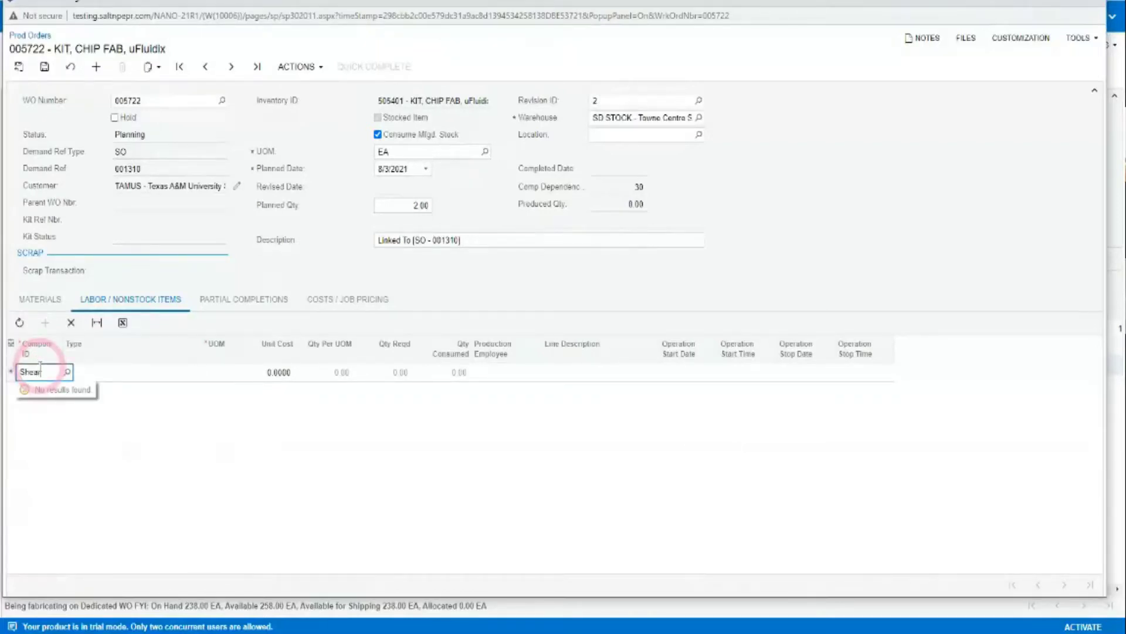
{"action": "type", "text": "Shear"}
{"action": "key", "text": "BackSpace"}
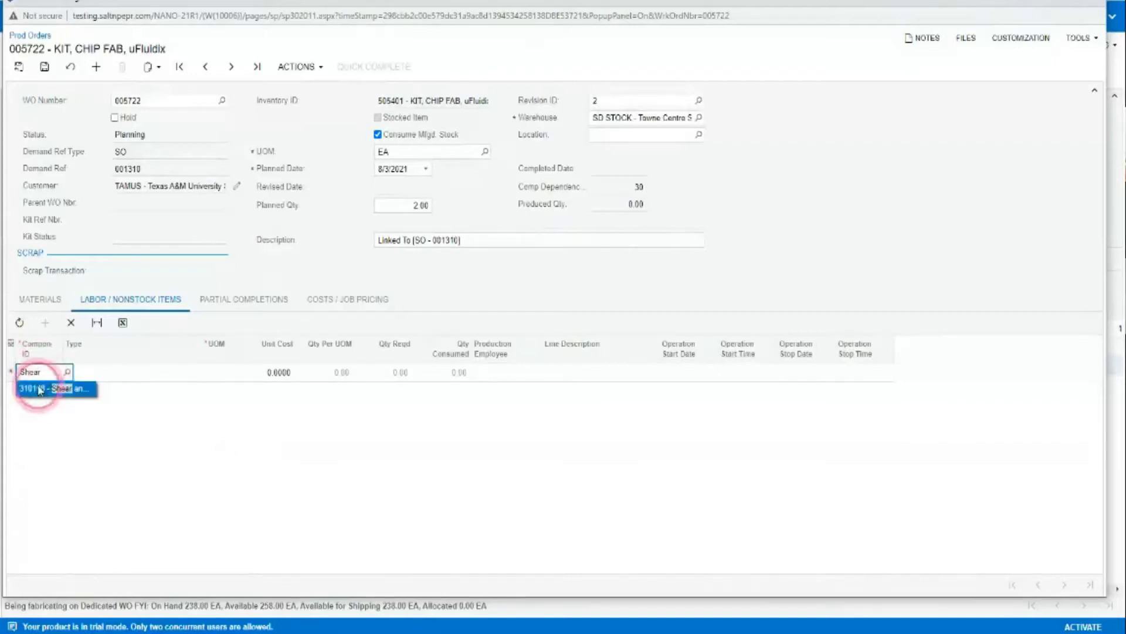
{"action": "left_click", "coordinate": [37, 390]}
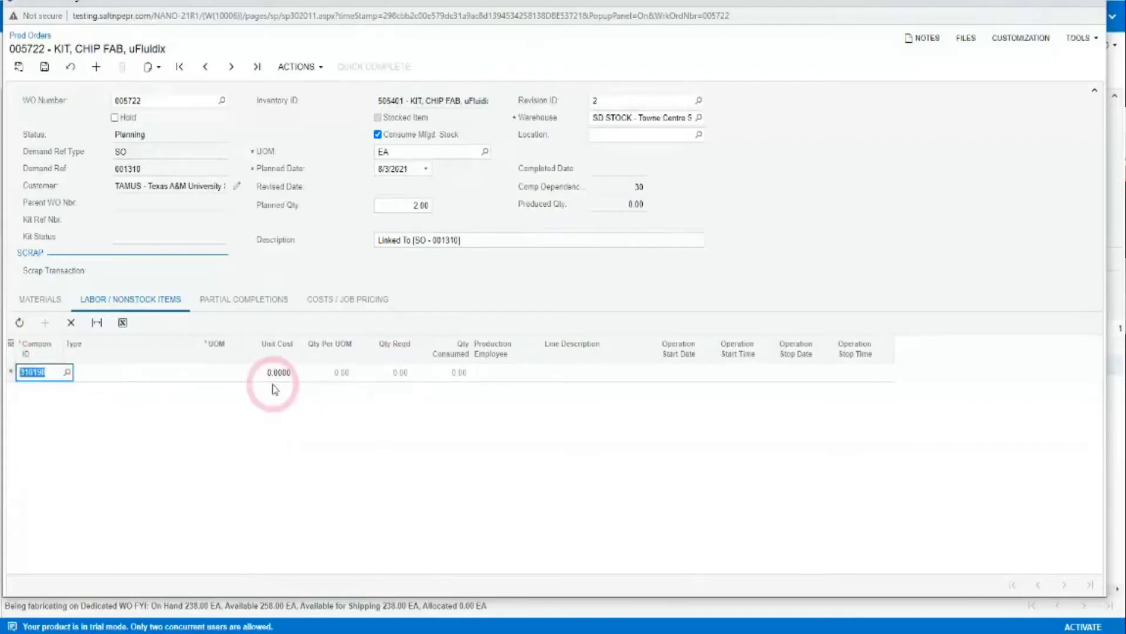
{"action": "key", "text": "Tab"}
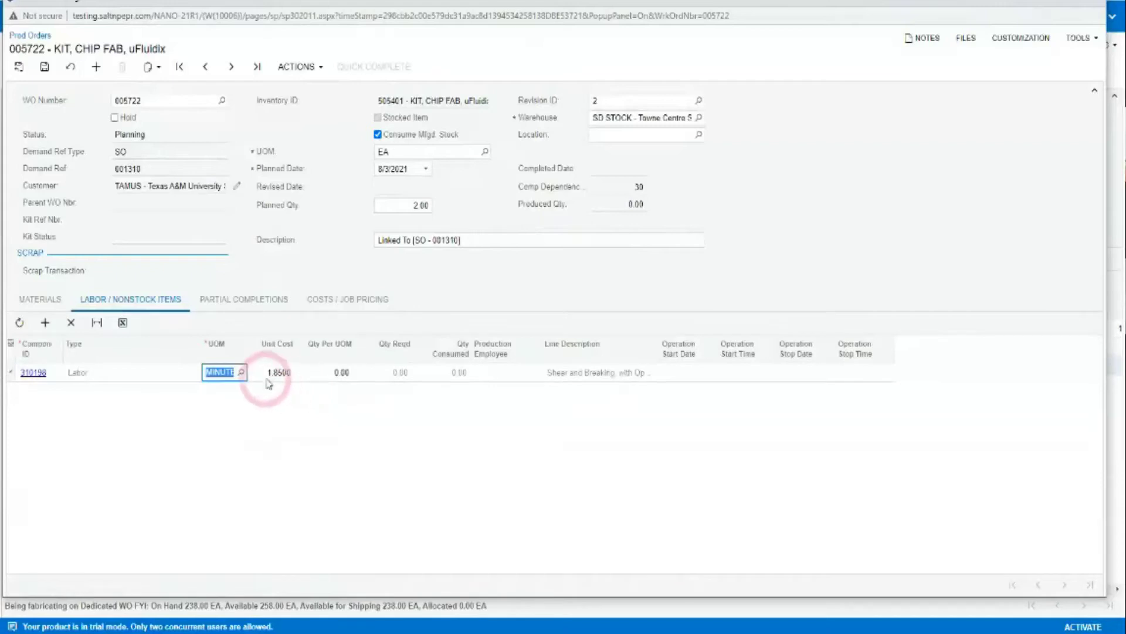
{"action": "left_click", "coordinate": [318, 371]}
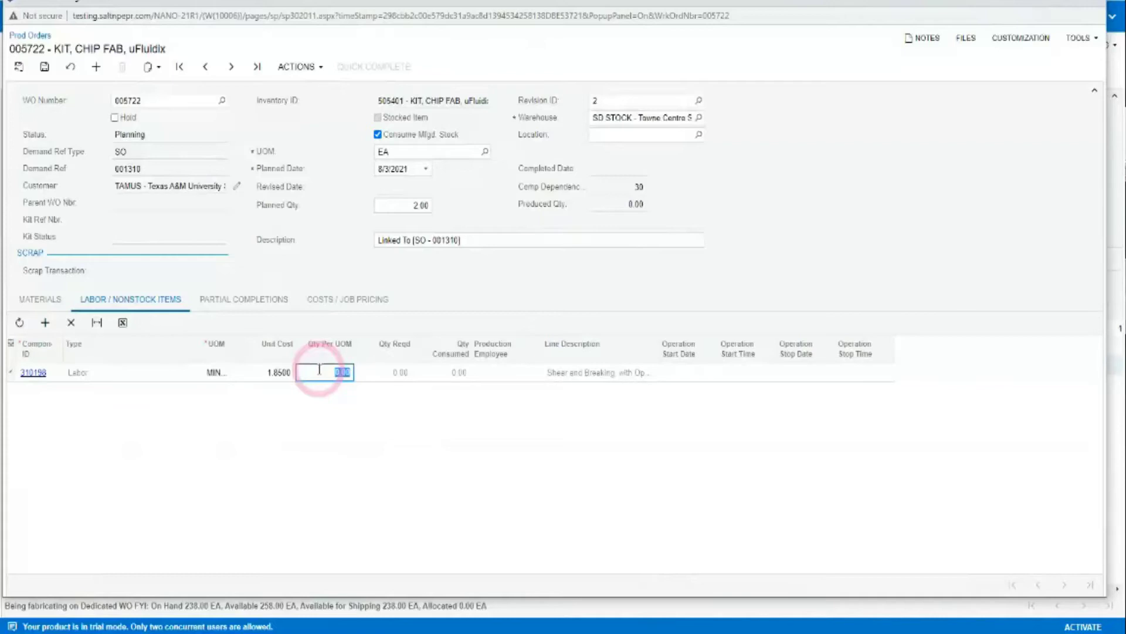
{"action": "type", "text": "180"}
{"action": "key", "text": "Tab"}
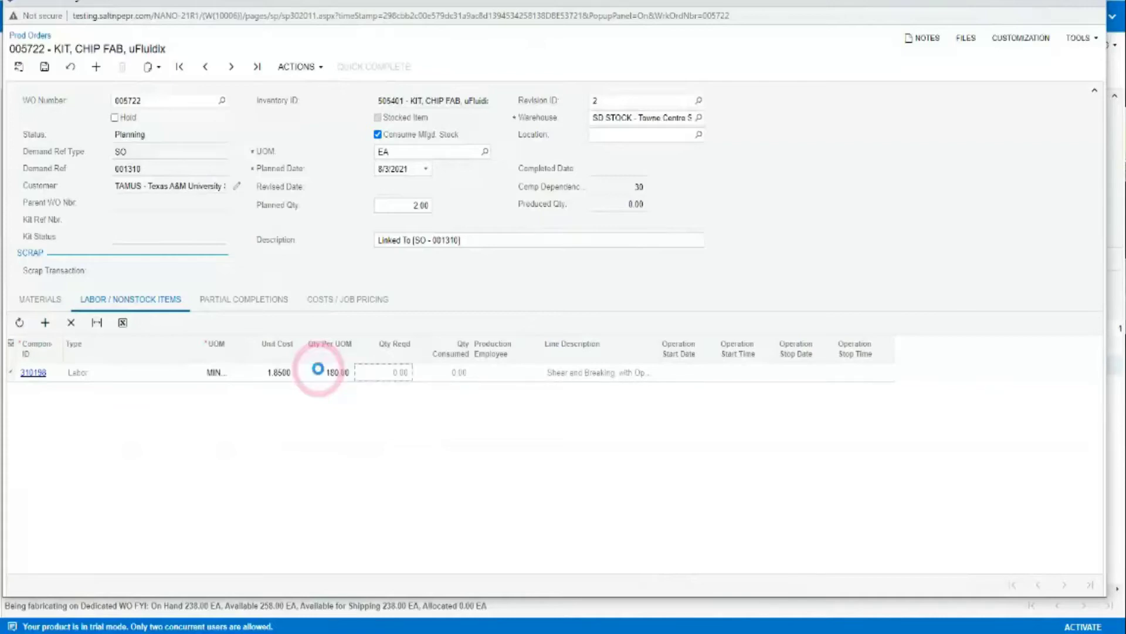
Add material 310196 Stainless 1.5mm ASTM-316 to order 005722 at 500 SQFT per unit.
{"action": "left_click", "coordinate": [38, 299]}
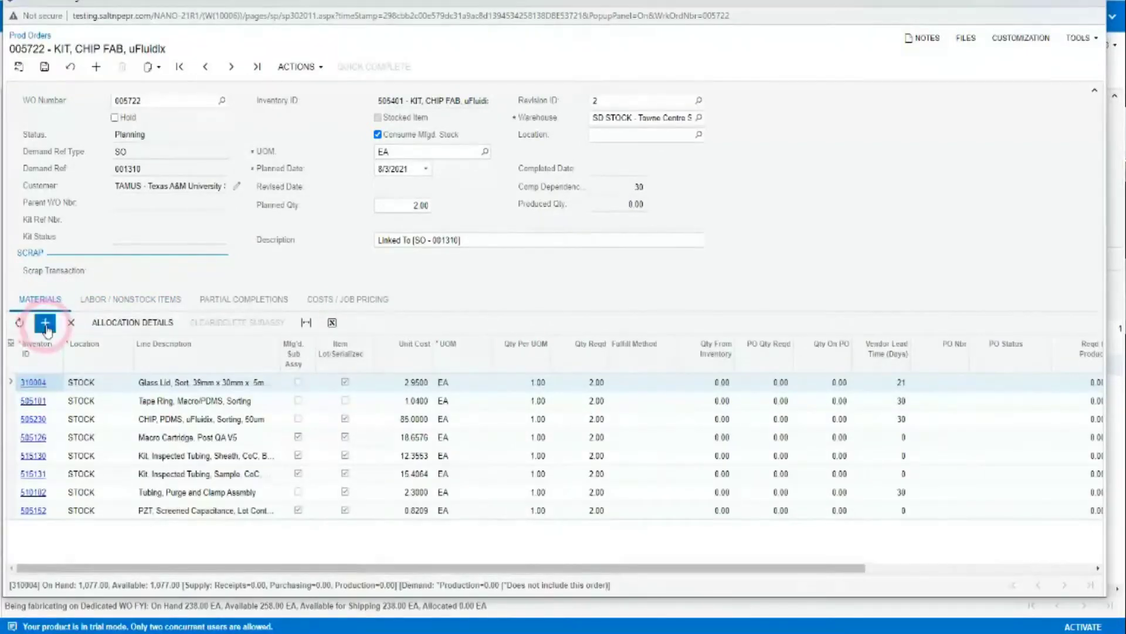
{"action": "left_click", "coordinate": [45, 322]}
{"action": "left_click", "coordinate": [134, 554]}
{"action": "left_click", "coordinate": [23, 526]}
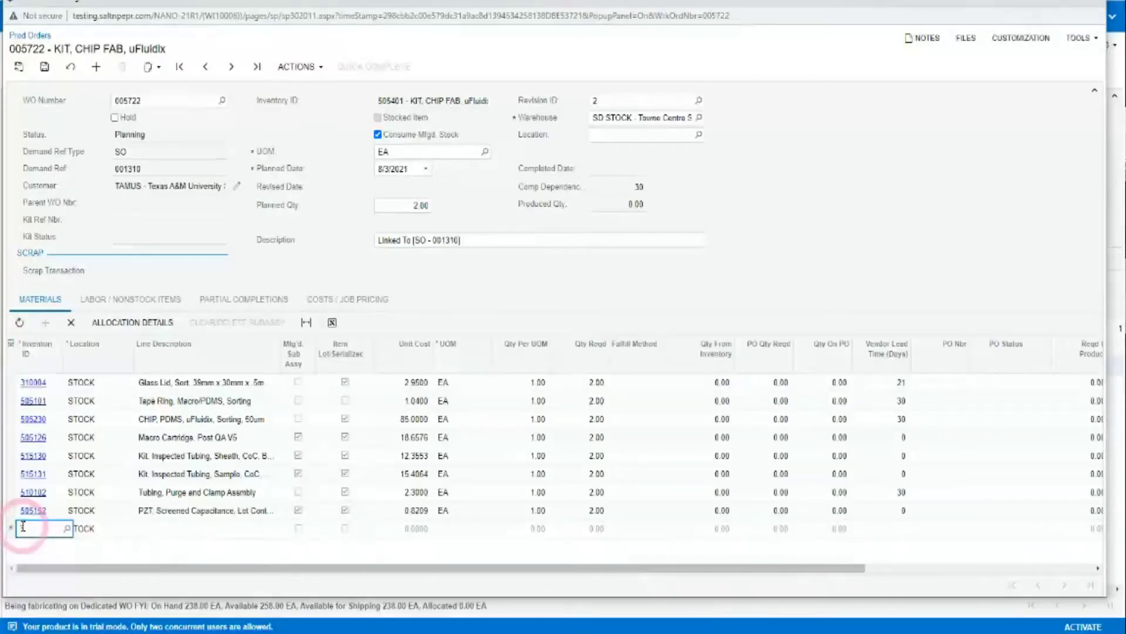
{"action": "type", "text": "3101"}
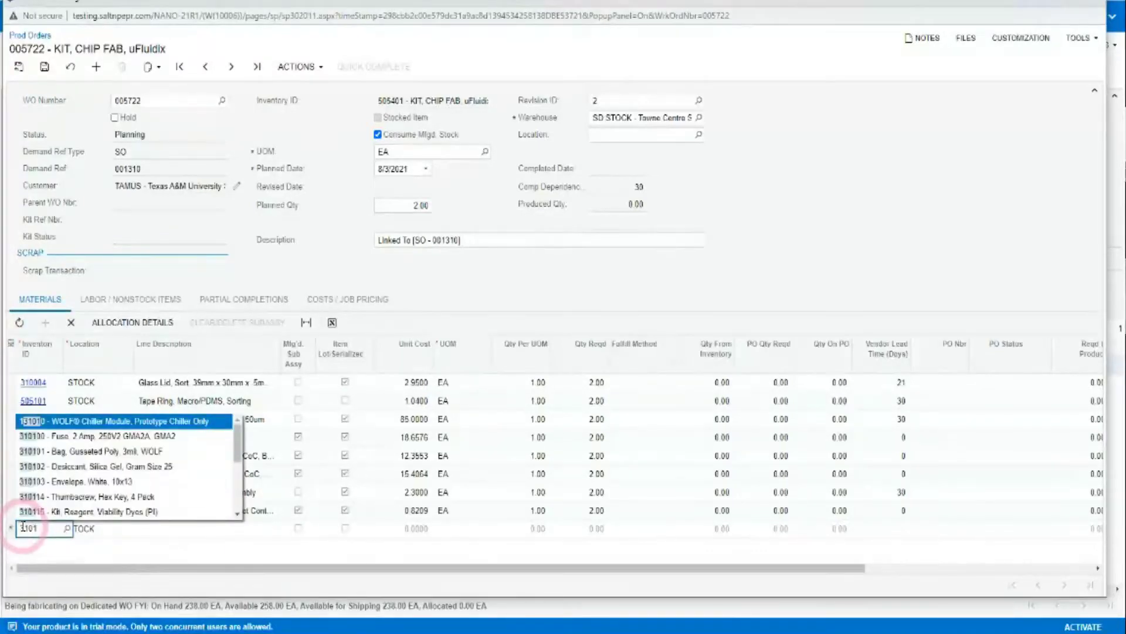
{"action": "type", "text": "58"}
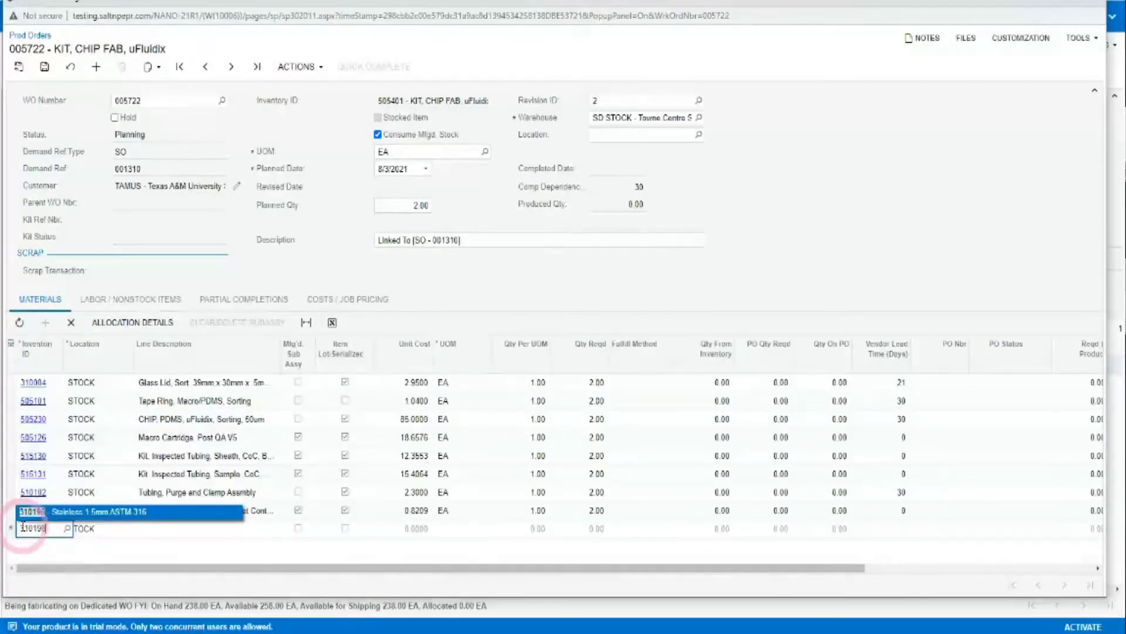
{"action": "key", "text": "Tab"}
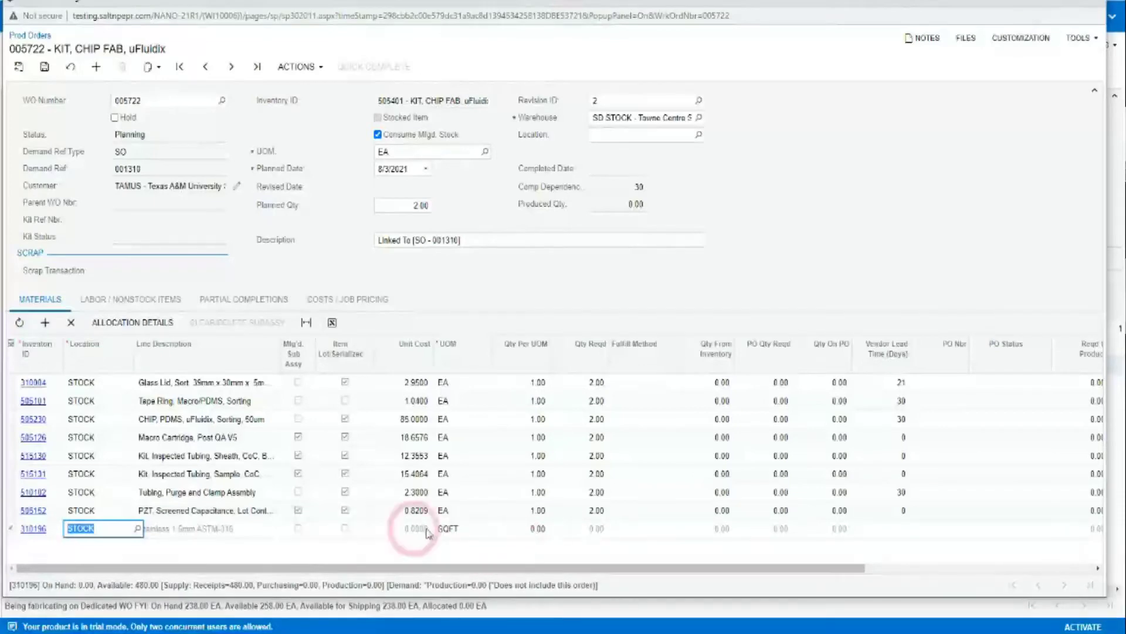
{"action": "left_click", "coordinate": [522, 528]}
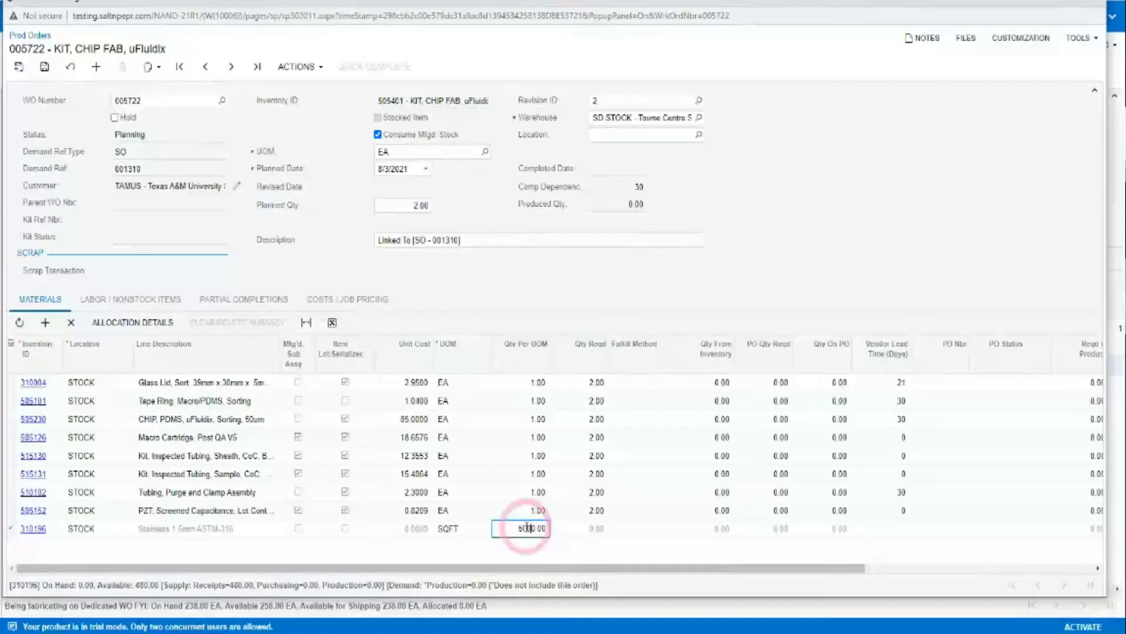
{"action": "key", "text": "Tab"}
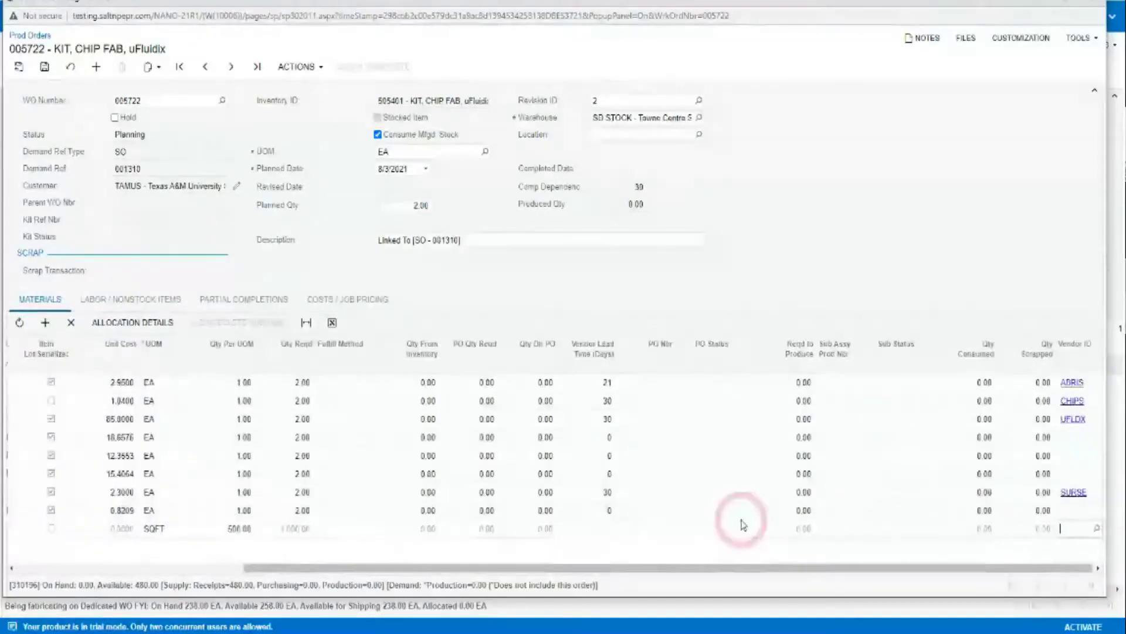
{"action": "left_click", "coordinate": [293, 397]}
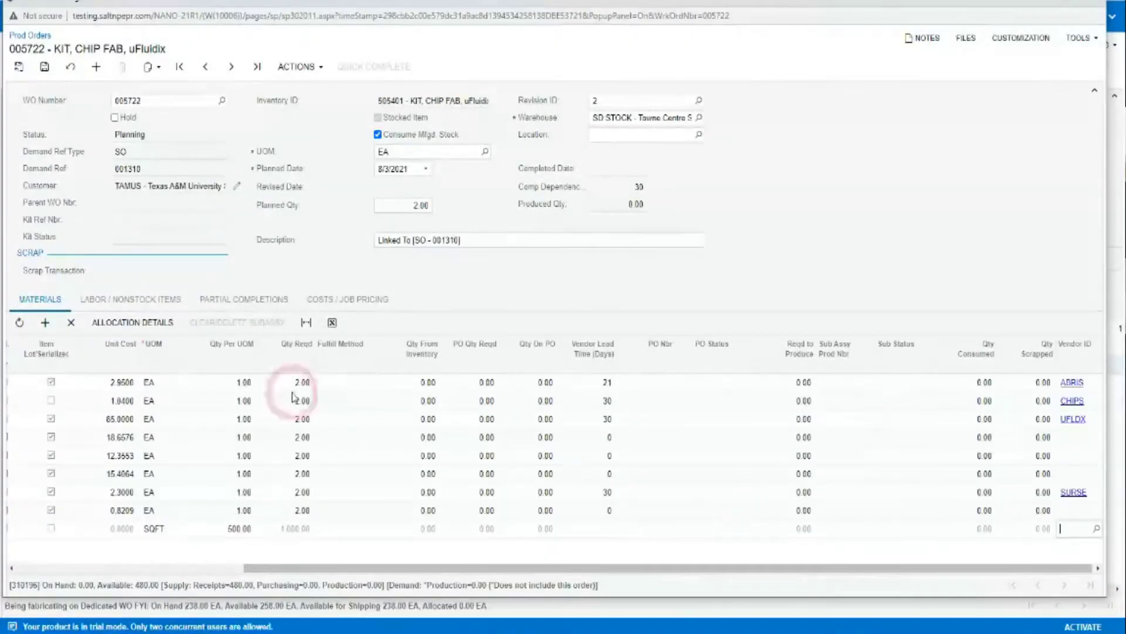
Save production order 005722 and select its demand reference 001310.
{"action": "left_click", "coordinate": [39, 69]}
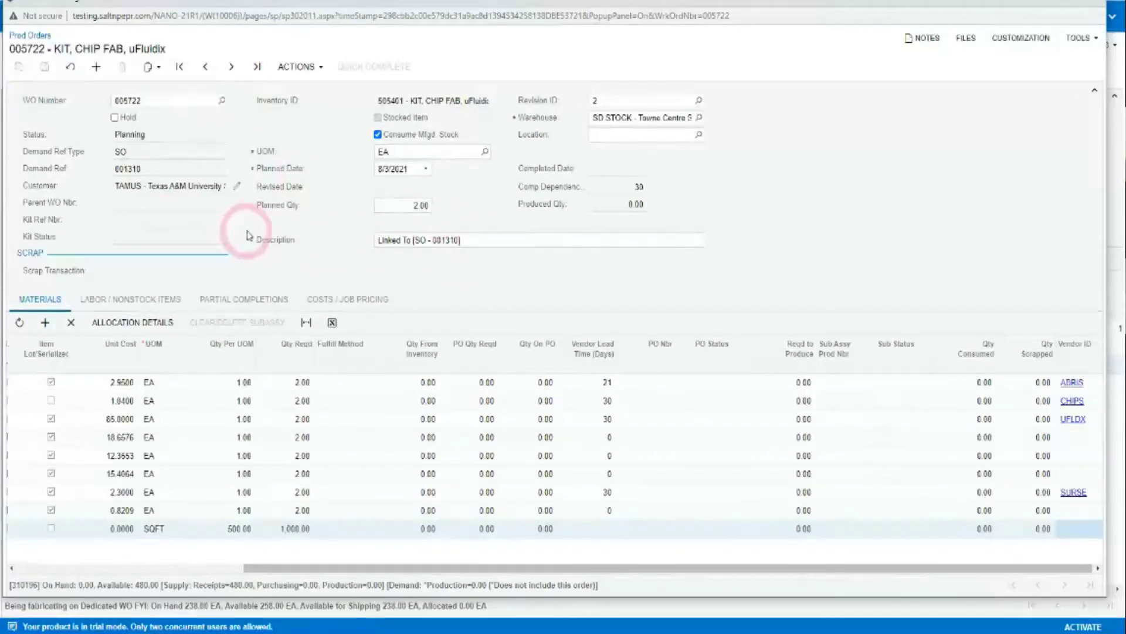
{"action": "left_click", "coordinate": [134, 153]}
{"action": "double_click", "coordinate": [127, 169]}
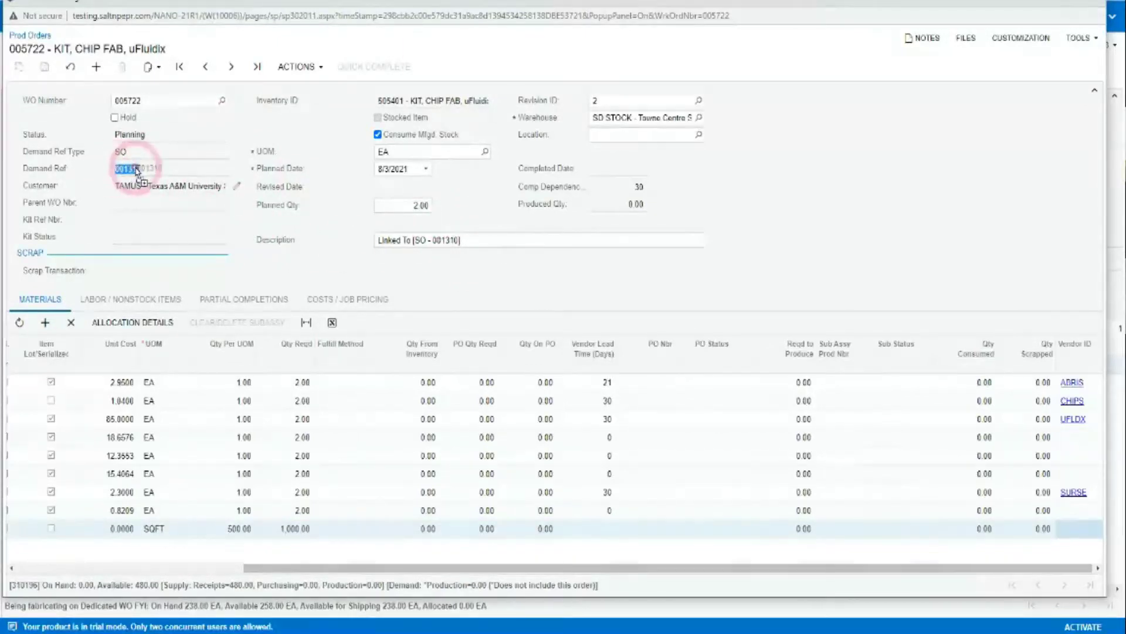
{"action": "left_click_drag", "start_coordinate": [123, 169], "coordinate": [137, 169]}
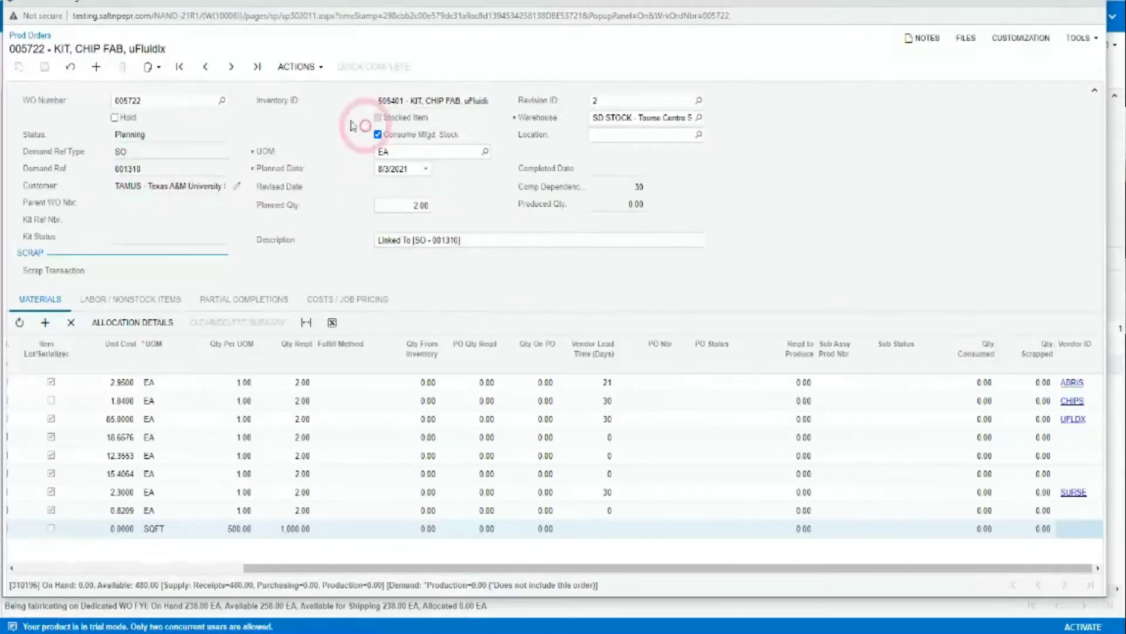
Run Check Inventory so material 310196 splits 480 from inventory and 520 to purchase, staying on the order.
{"action": "left_click", "coordinate": [298, 67]}
{"action": "left_click", "coordinate": [304, 89]}
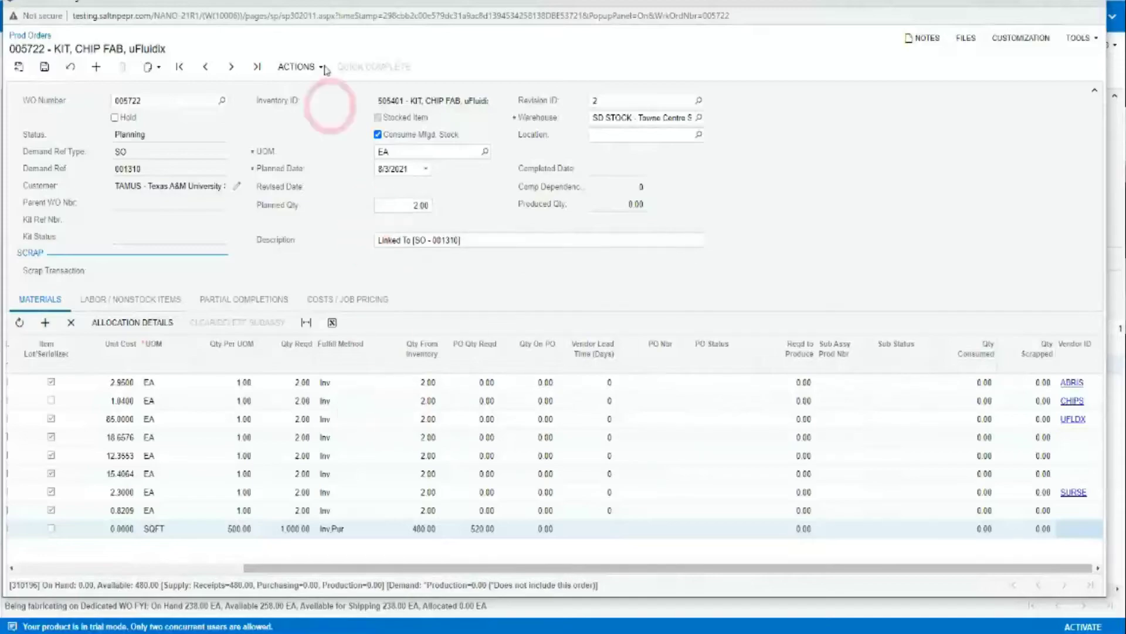
{"action": "double_click", "coordinate": [203, 2]}
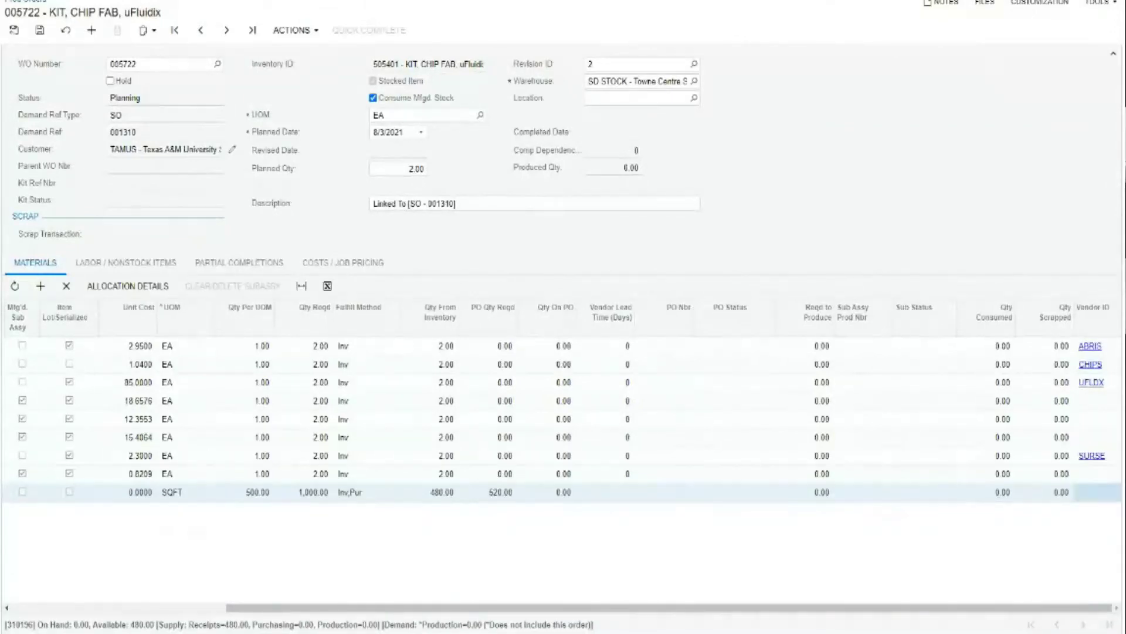
{"action": "key", "text": "ctrl+w"}
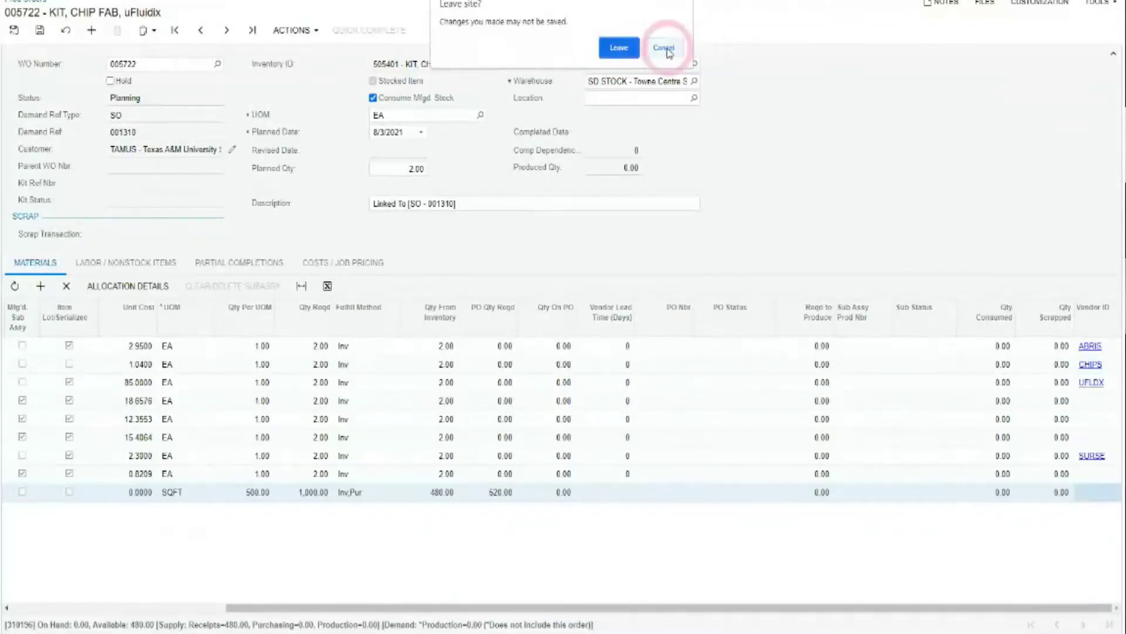
{"action": "left_click", "coordinate": [663, 47]}
{"action": "left_click", "coordinate": [40, 30]}
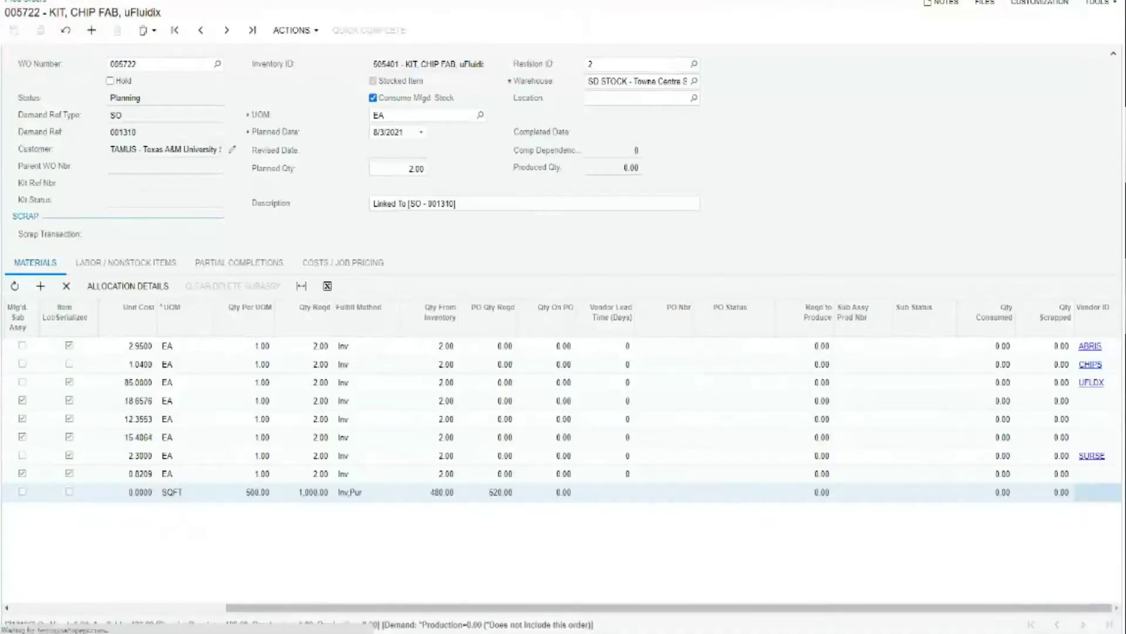
Return to sales order 001310 and add a line for item 310192 CUSTOM FAB.
{"action": "key", "text": "ctrl+w"}
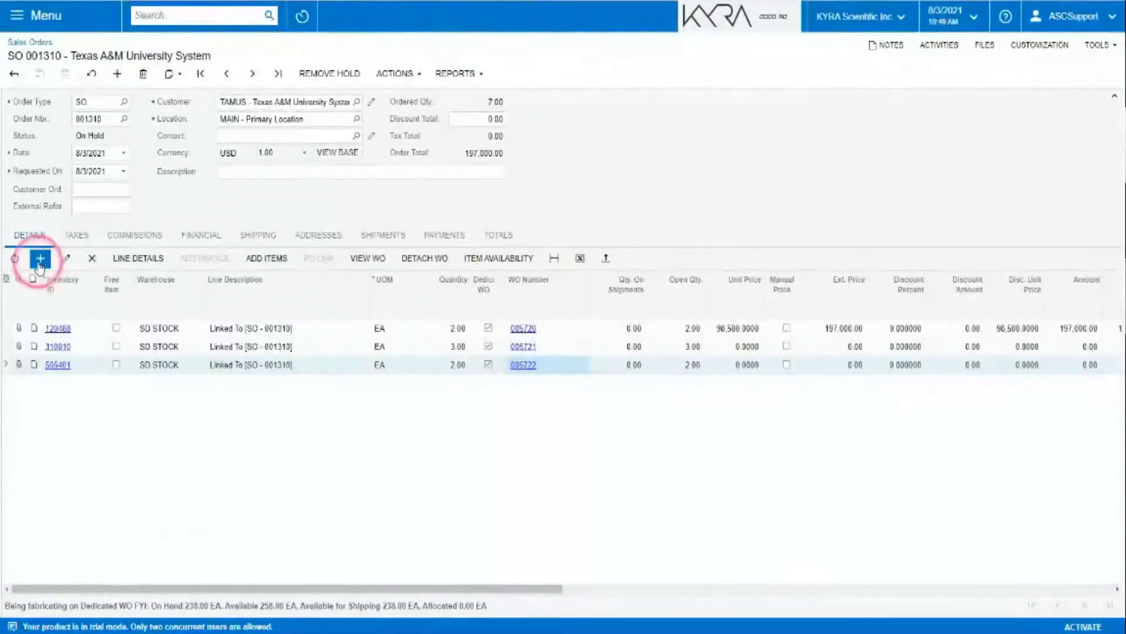
{"action": "left_click", "coordinate": [39, 258]}
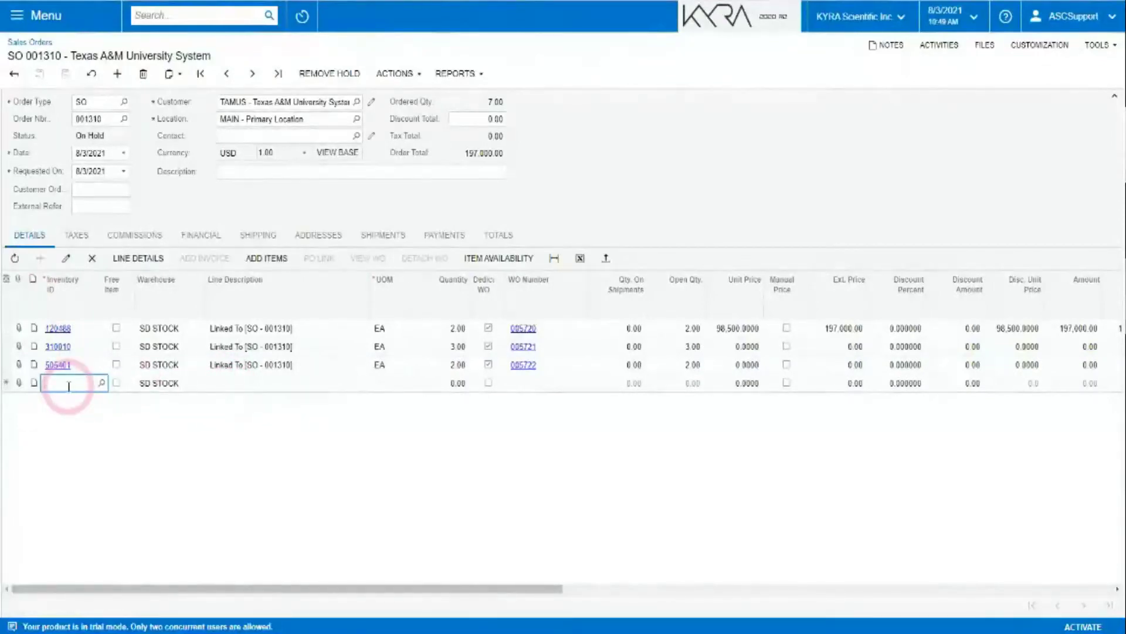
{"action": "type", "text": "Cust"}
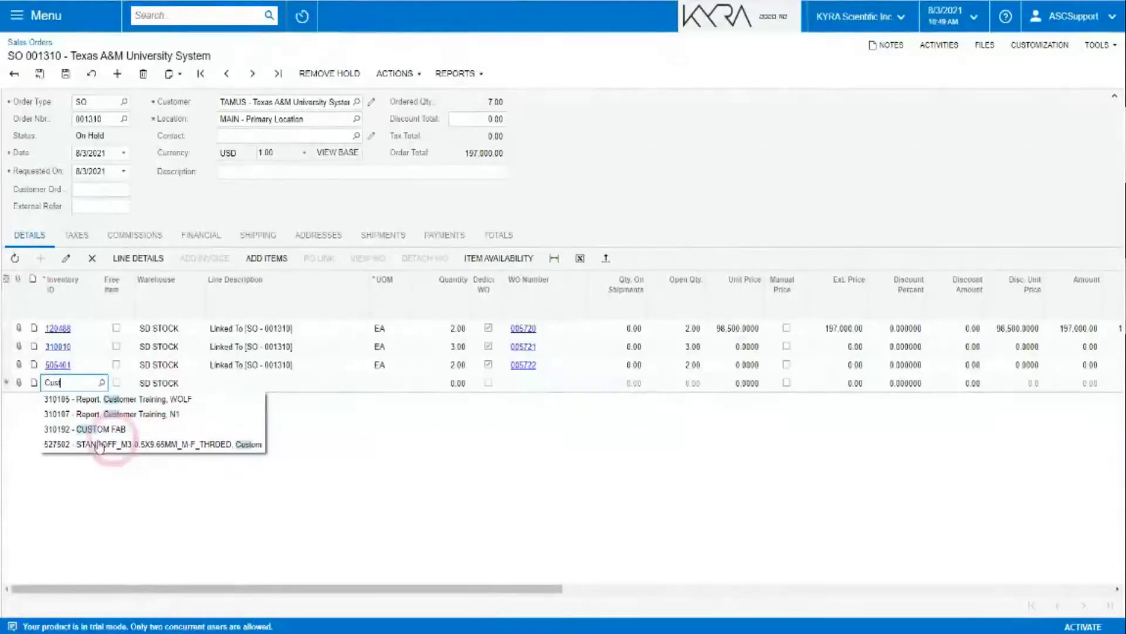
{"action": "left_click", "coordinate": [392, 470]}
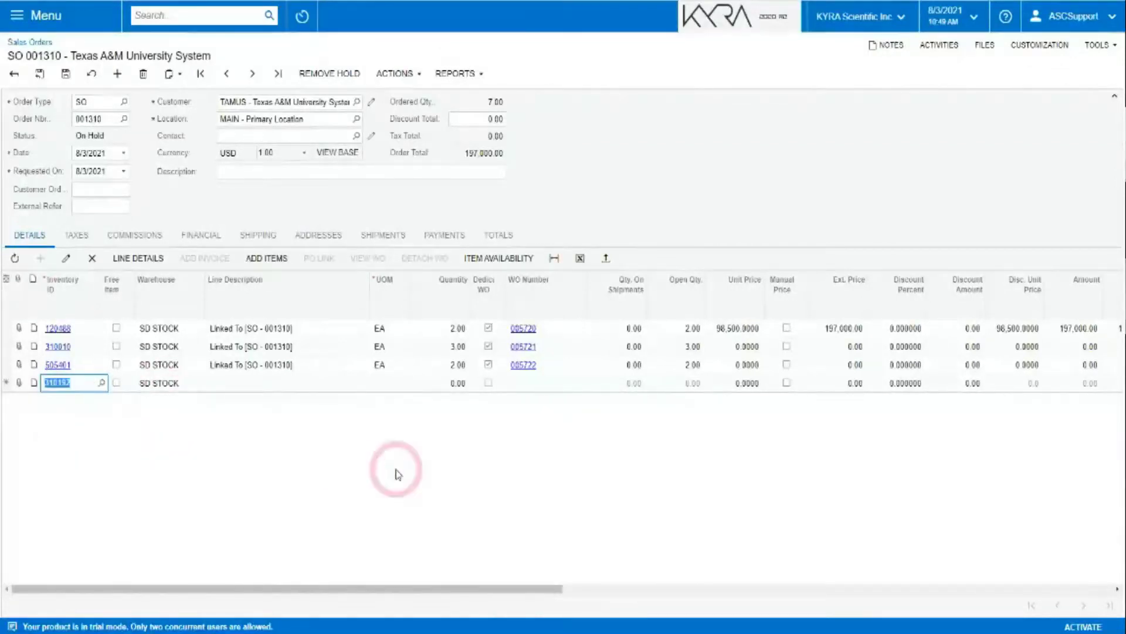
{"action": "left_click", "coordinate": [410, 464]}
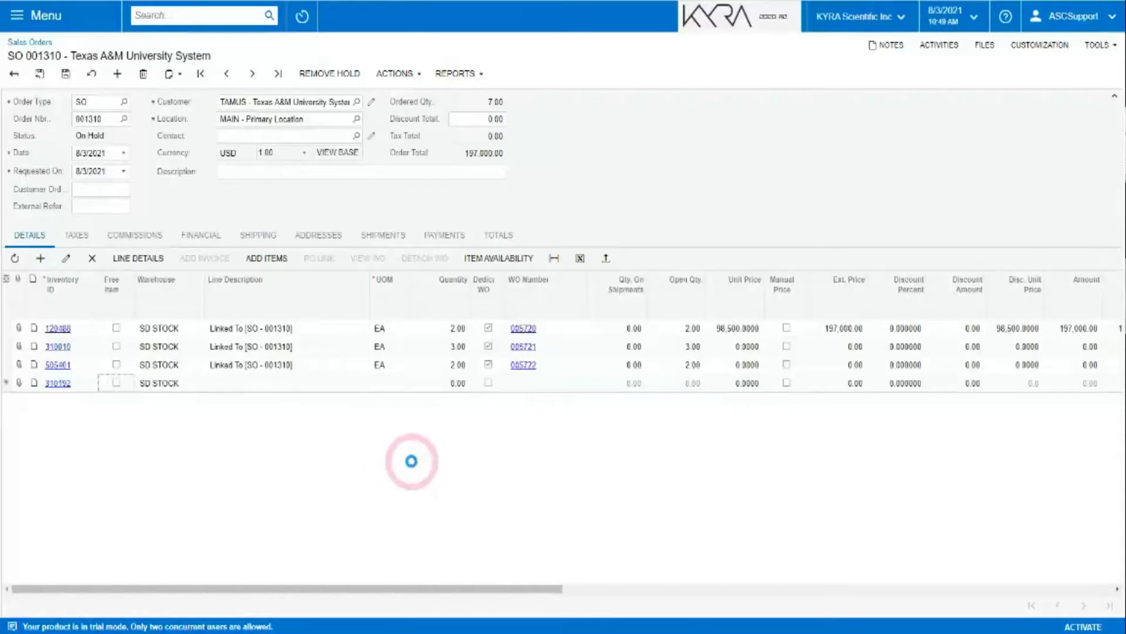
Set the CUSTOM FAB line's quantity to 1, save the order, and open the line's attachments.
{"action": "left_click", "coordinate": [395, 75]}
{"action": "left_click", "coordinate": [630, 235]}
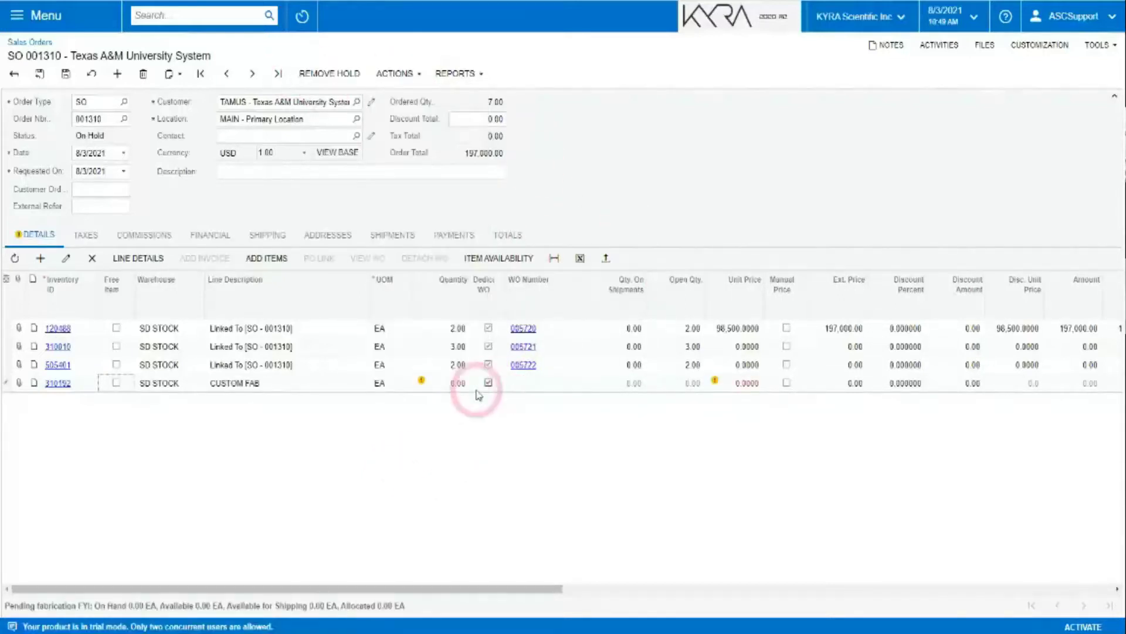
{"action": "left_click", "coordinate": [454, 384]}
{"action": "type", "text": "1"}
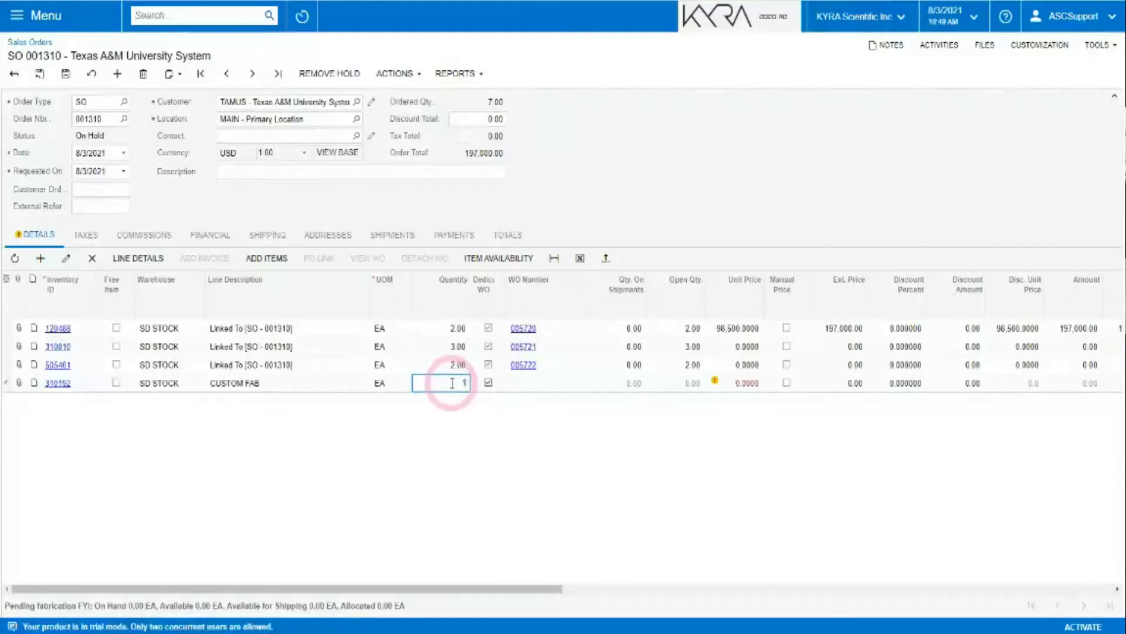
{"action": "key", "text": "Tab"}
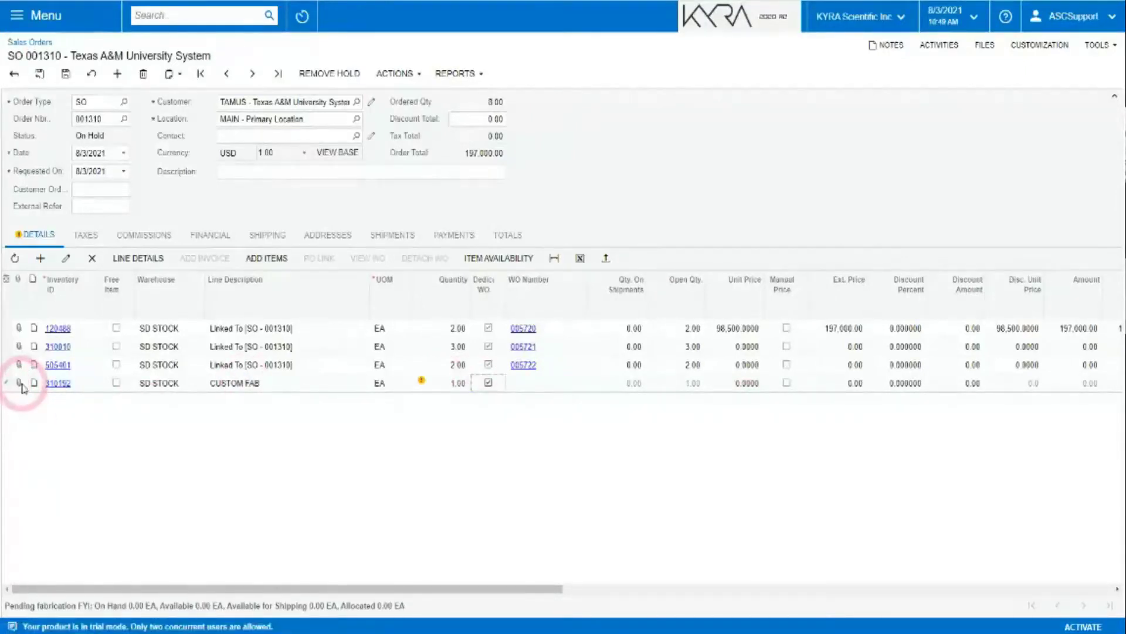
{"action": "left_click", "coordinate": [20, 384]}
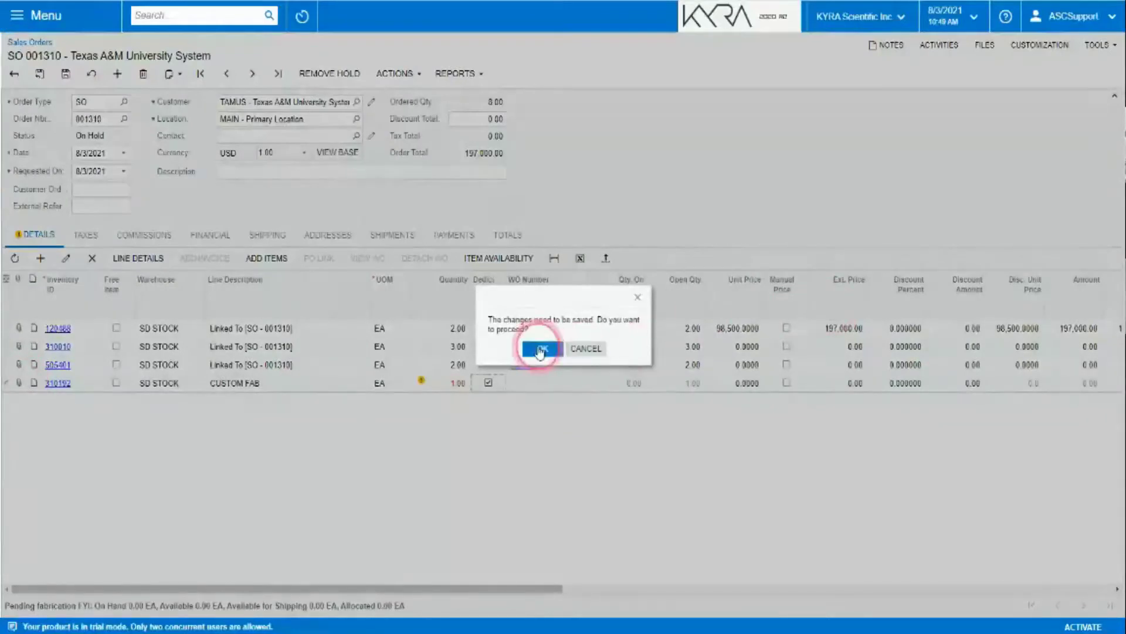
{"action": "left_click", "coordinate": [543, 349]}
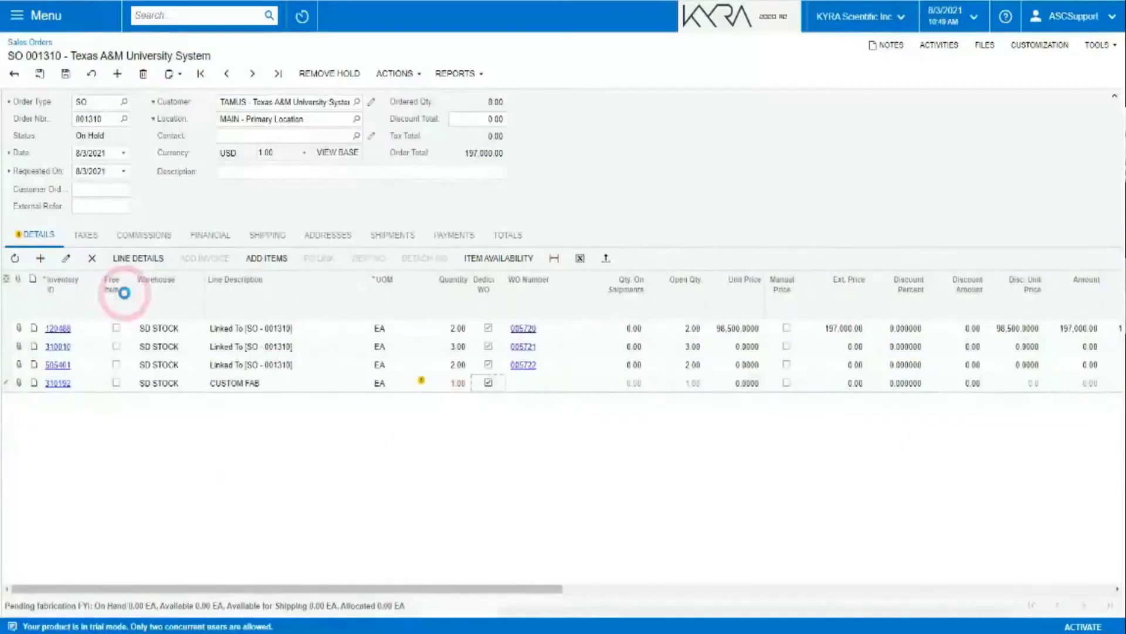
{"action": "left_click", "coordinate": [21, 386]}
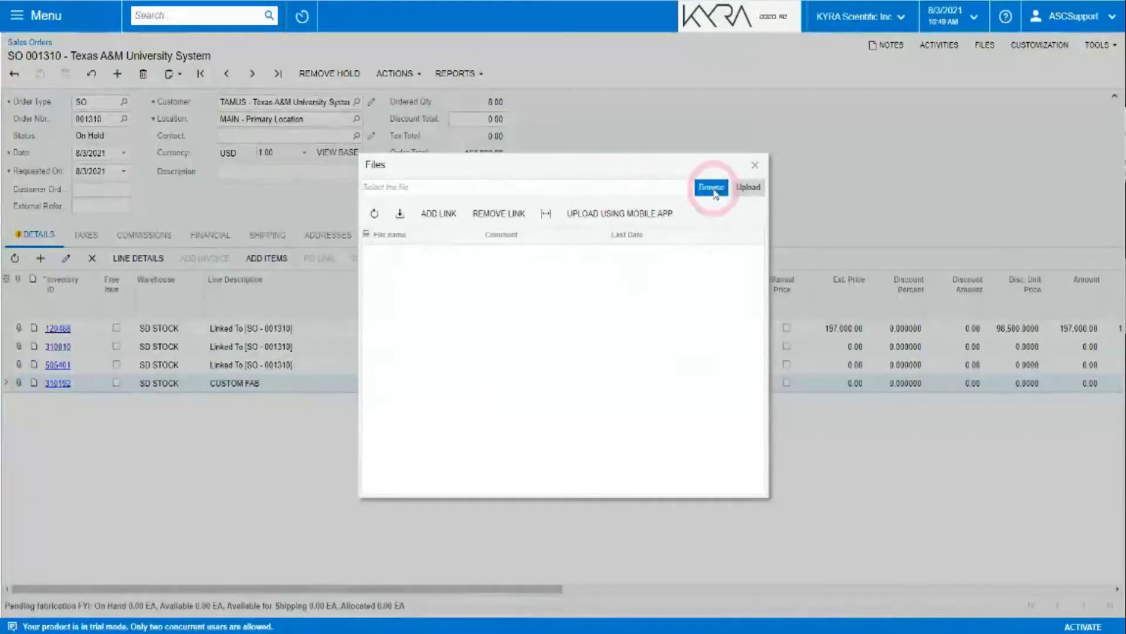
Upload VesselChangeMarkup.pdf from the Desktop to the CUSTOM FAB line.
{"action": "left_click", "coordinate": [713, 189]}
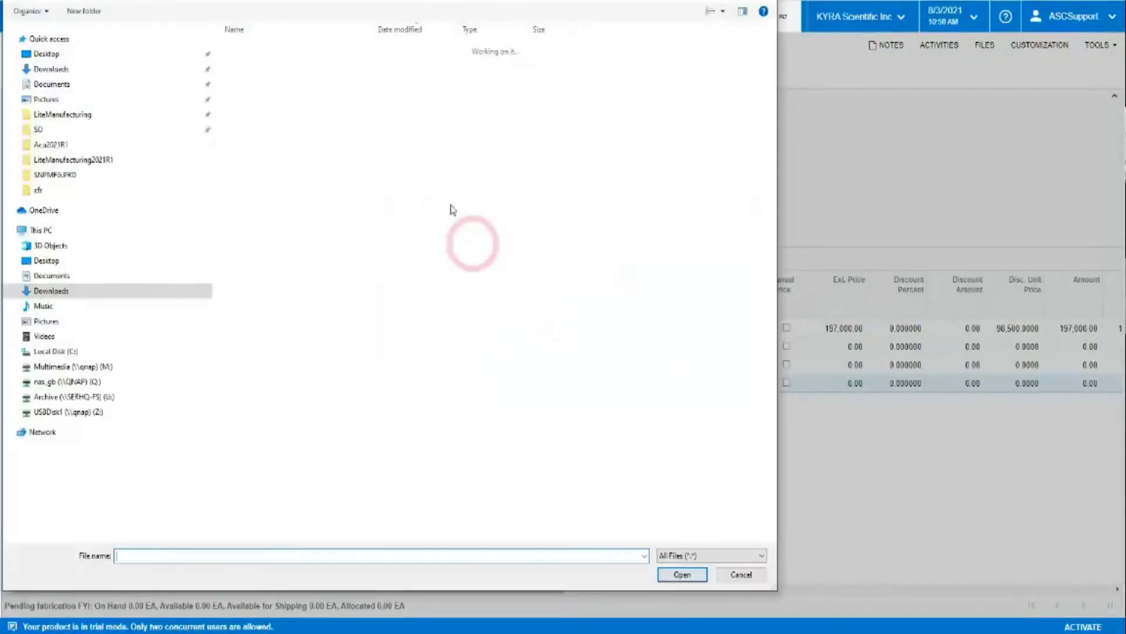
{"action": "left_click", "coordinate": [47, 54]}
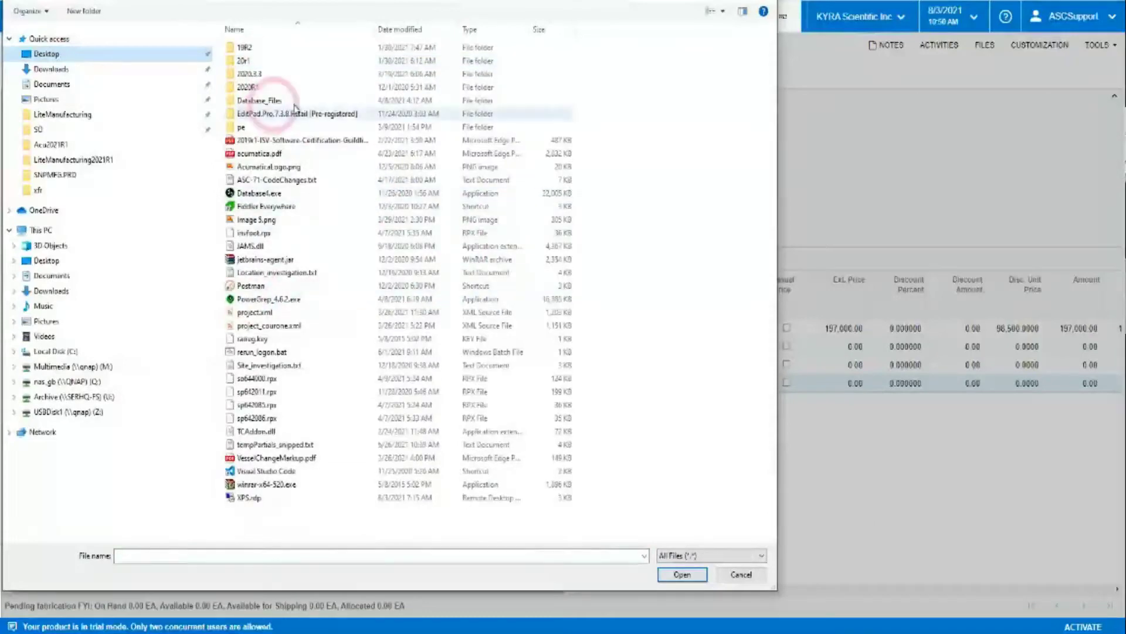
{"action": "left_click", "coordinate": [275, 457]}
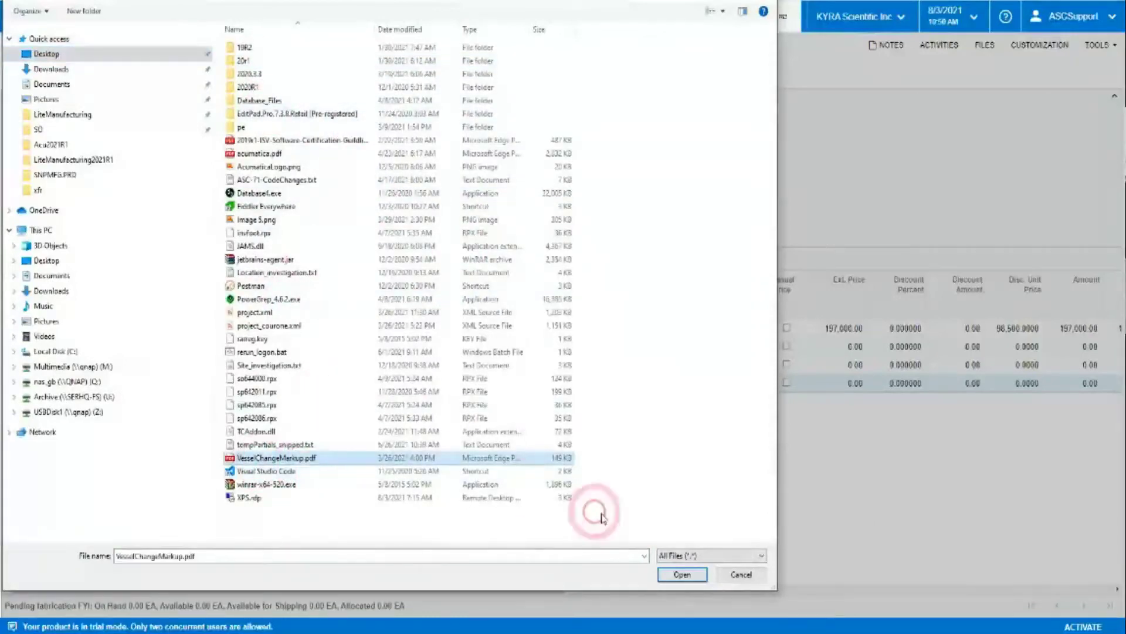
{"action": "left_click", "coordinate": [682, 575]}
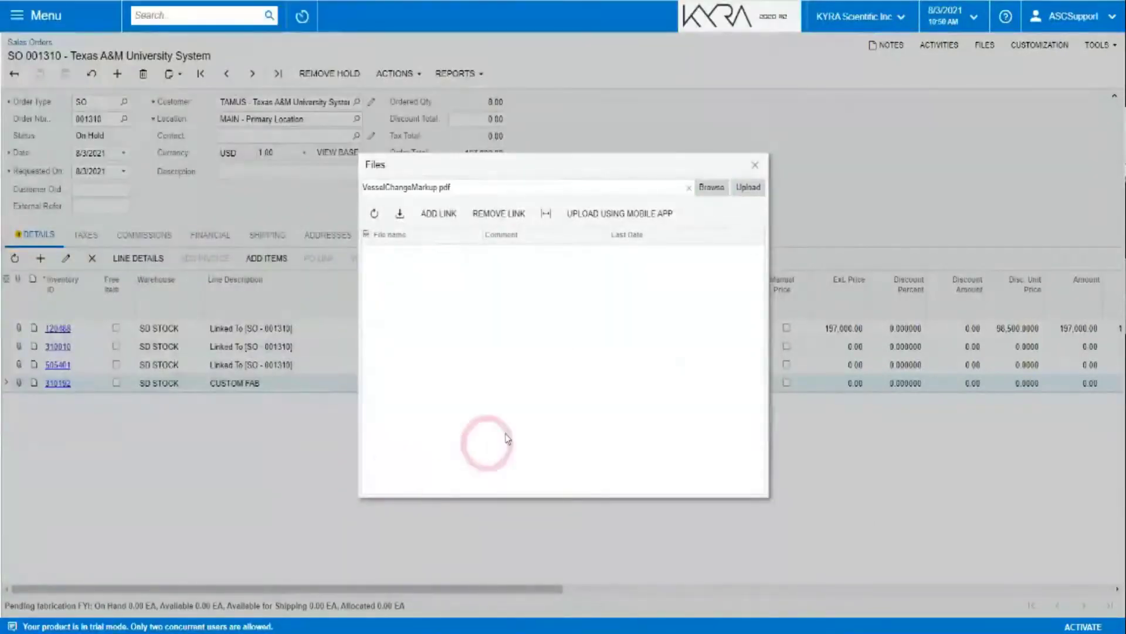
{"action": "left_click", "coordinate": [746, 189]}
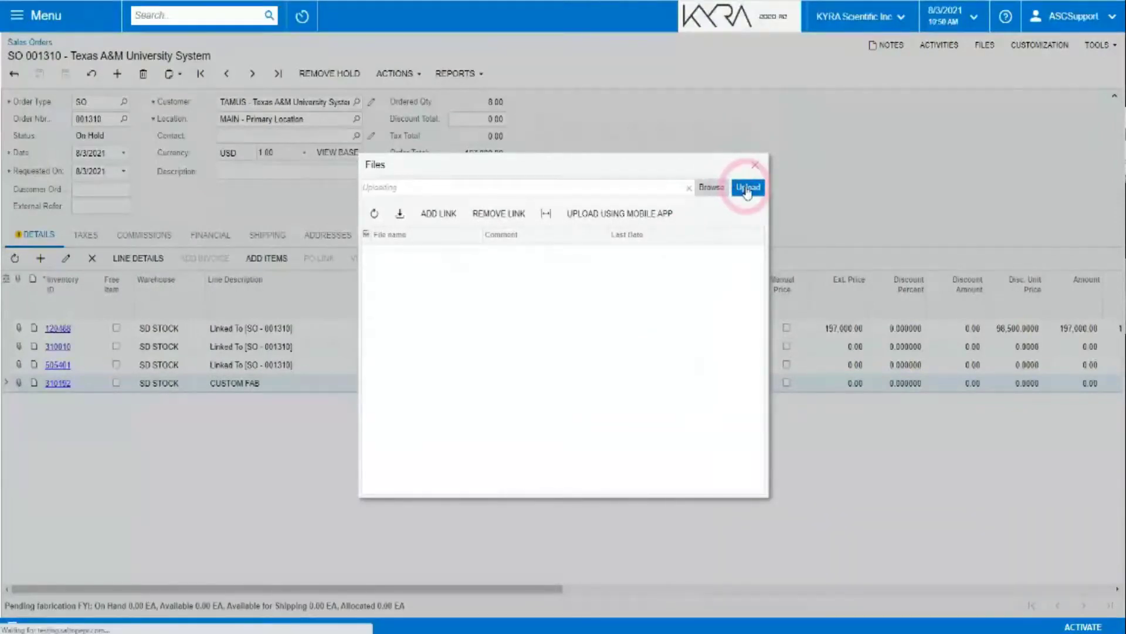
{"action": "left_click", "coordinate": [748, 188]}
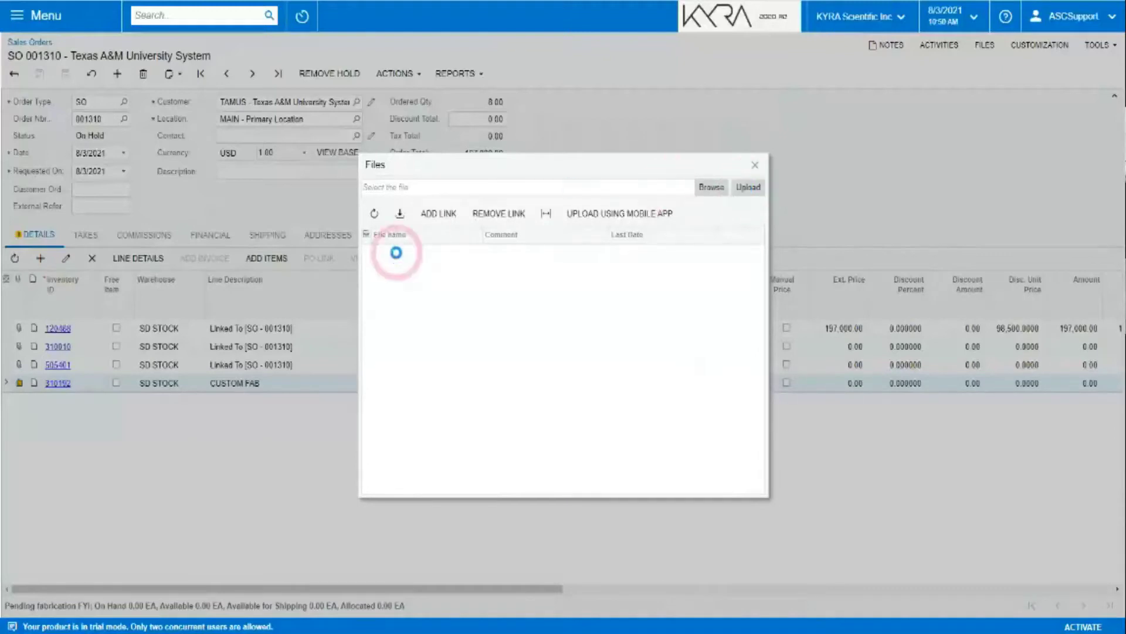
Preview the uploaded VesselChangeMarkup.pdf drawing, then close the Files dialog.
{"action": "left_click", "coordinate": [396, 278]}
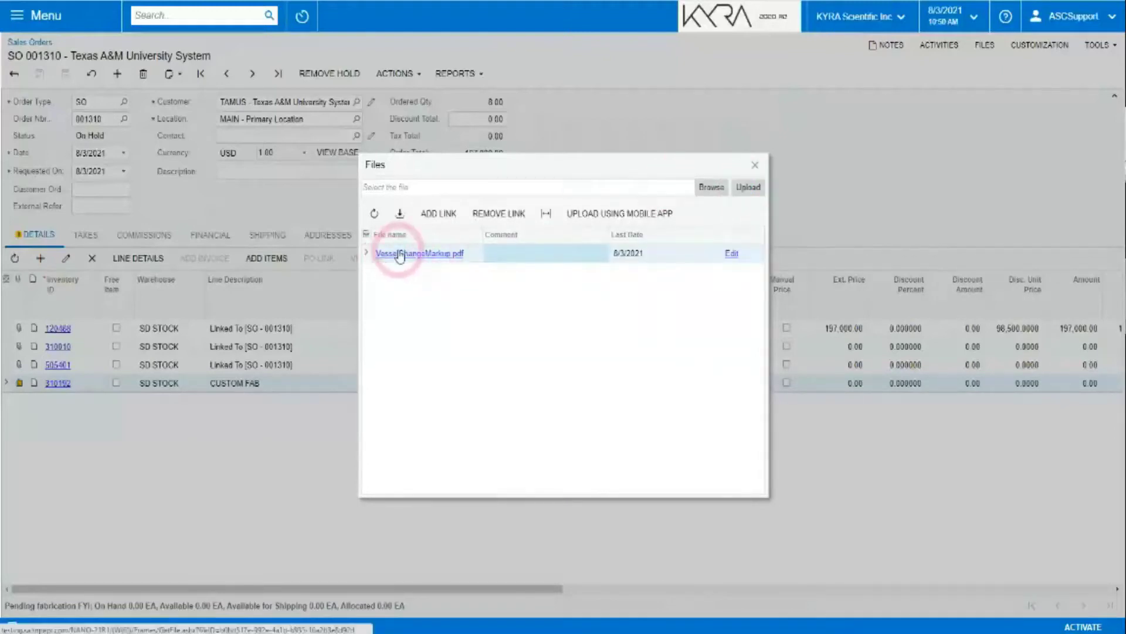
{"action": "left_click", "coordinate": [400, 253]}
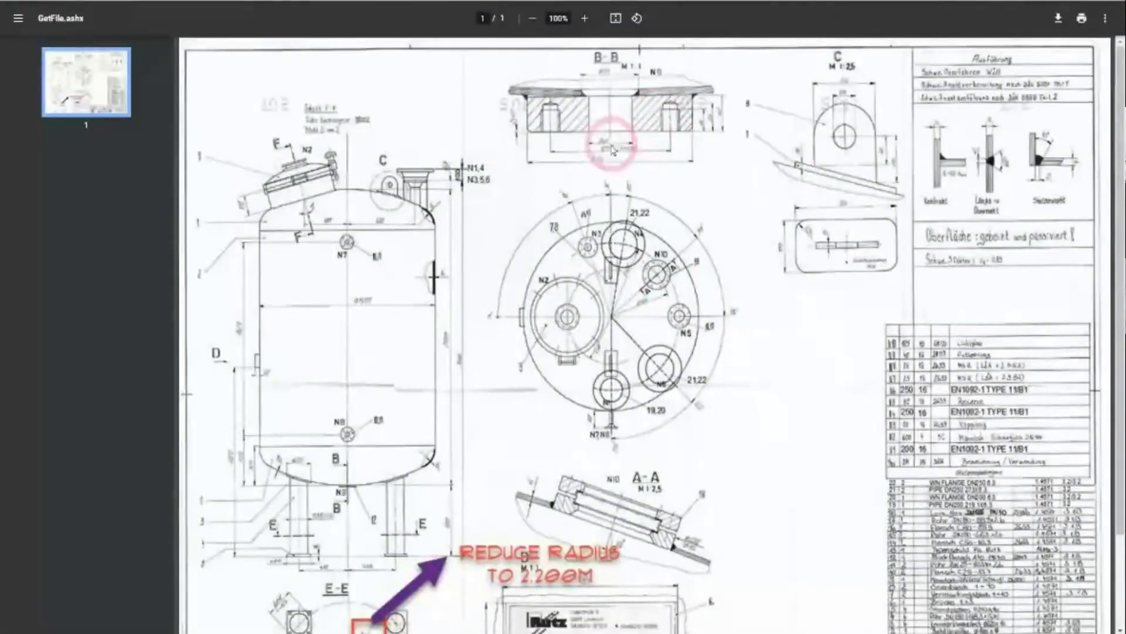
{"action": "left_click", "coordinate": [552, 1]}
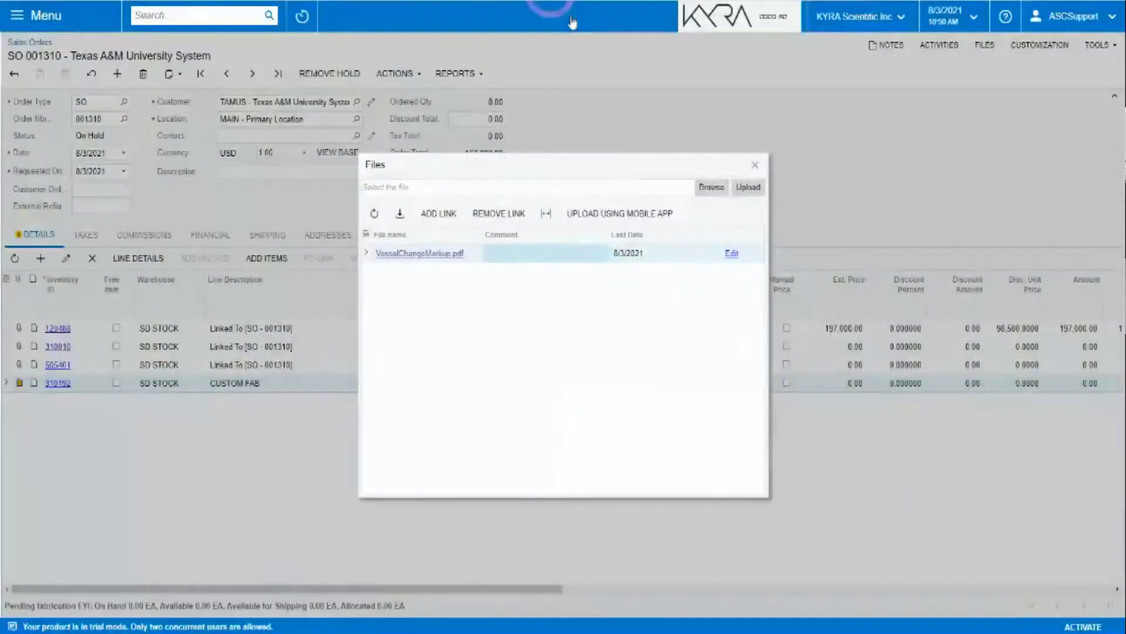
{"action": "left_click", "coordinate": [755, 167]}
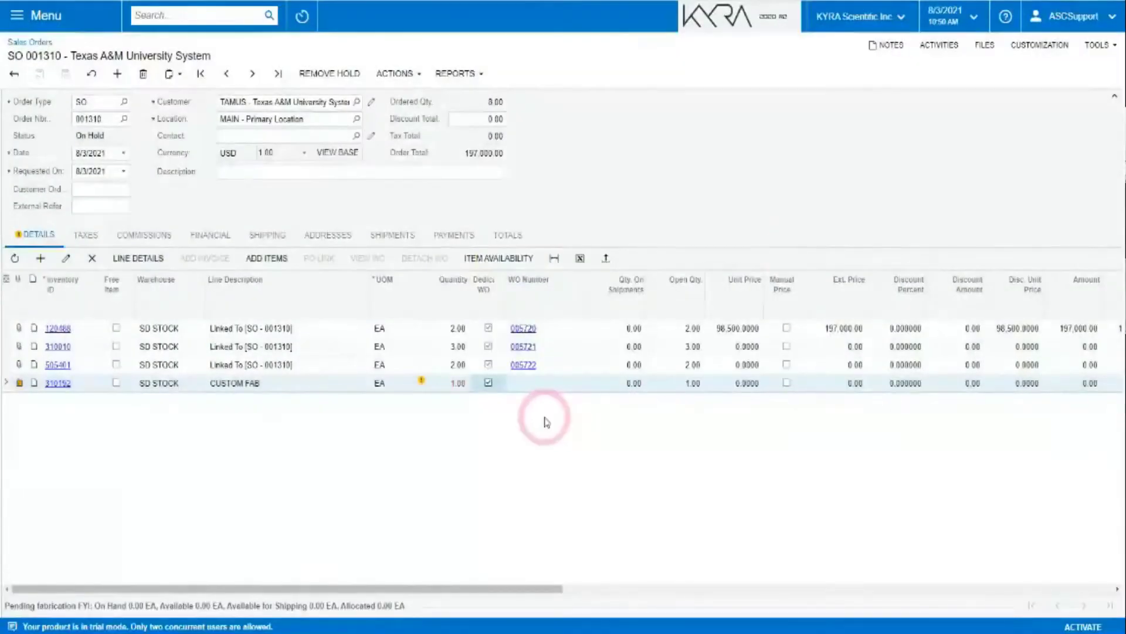
Generate production order 005723 for the CUSTOM FAB line and open it.
{"action": "left_click", "coordinate": [402, 71]}
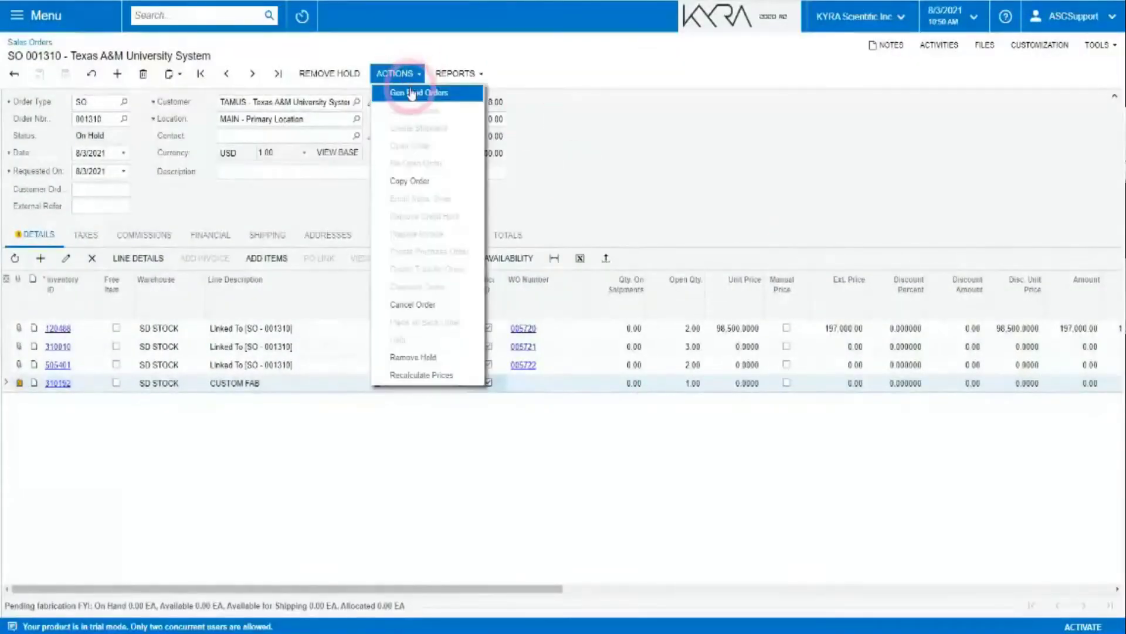
{"action": "left_click", "coordinate": [411, 92]}
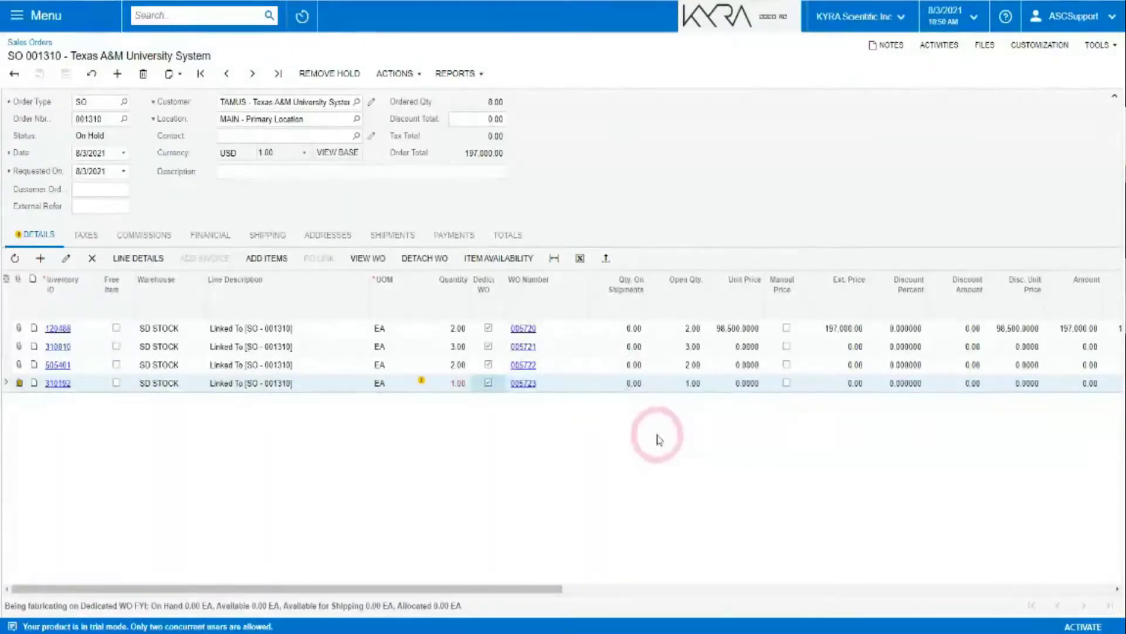
{"action": "left_click", "coordinate": [543, 384]}
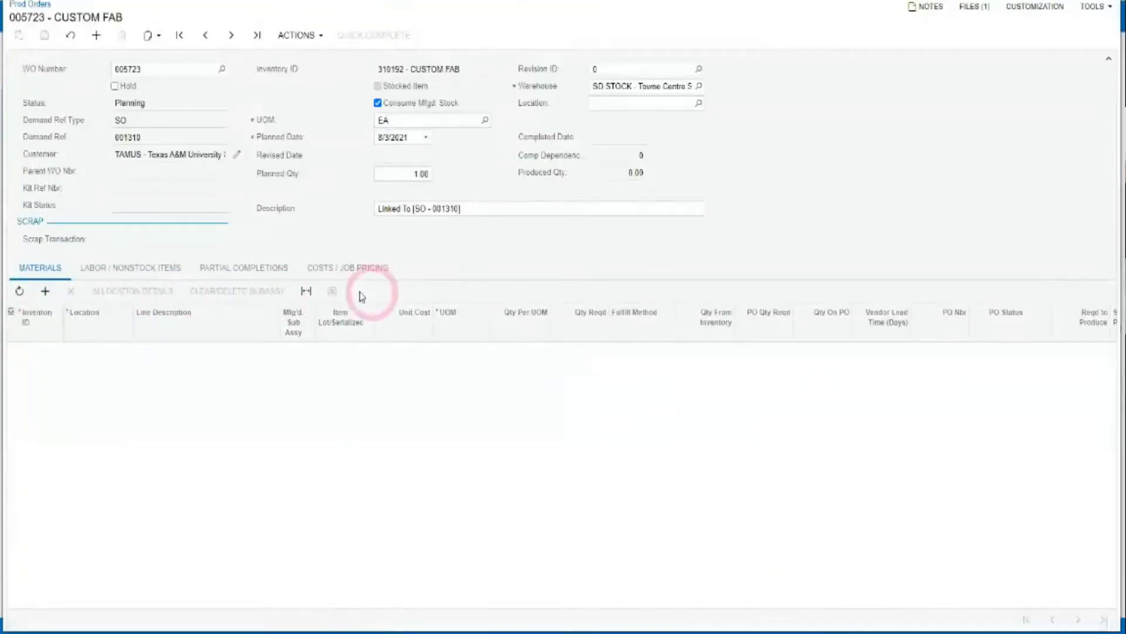
Add material 310196 Stainless 1.5mm ASTM-316 at 3.00 SQFT per unit to order 005723 and save.
{"action": "left_click", "coordinate": [46, 291]}
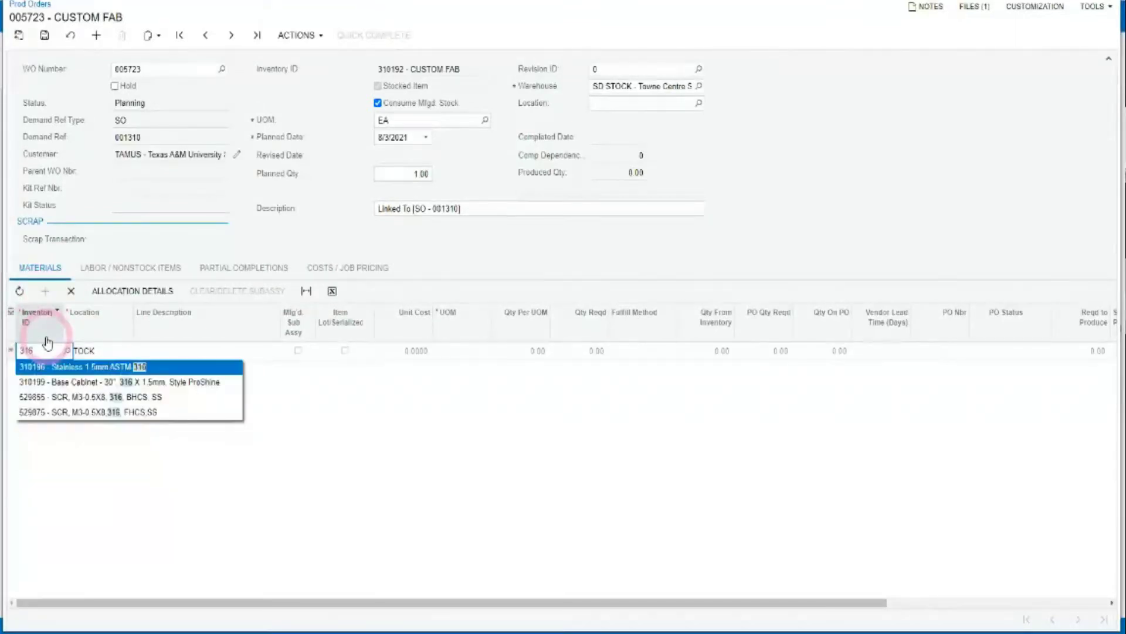
{"action": "key", "text": "Tab"}
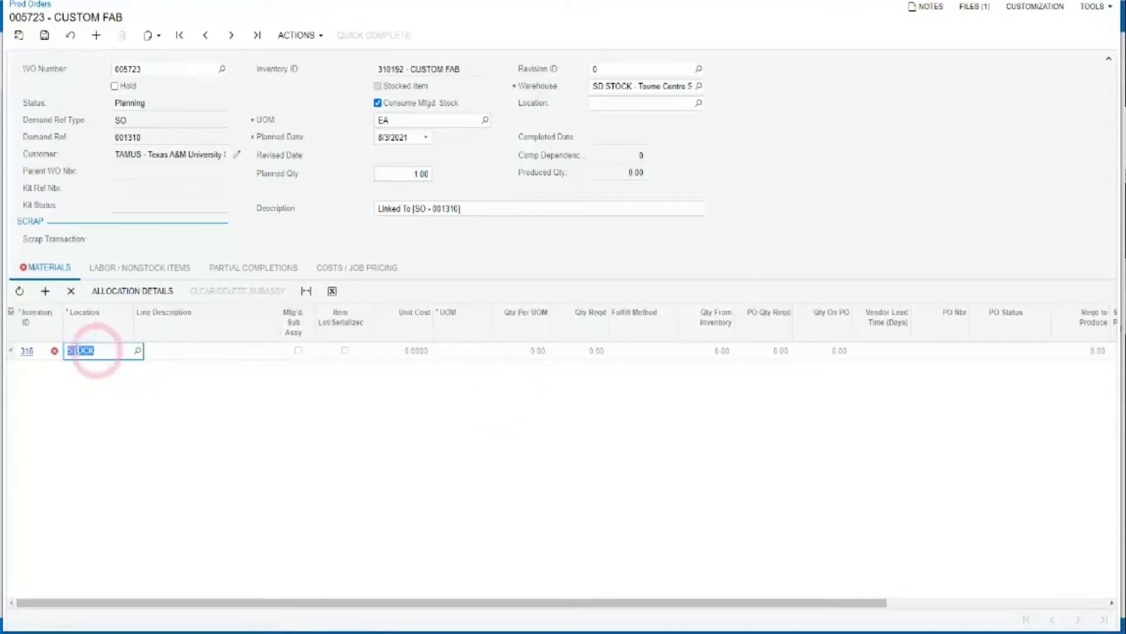
{"action": "left_click", "coordinate": [46, 351]}
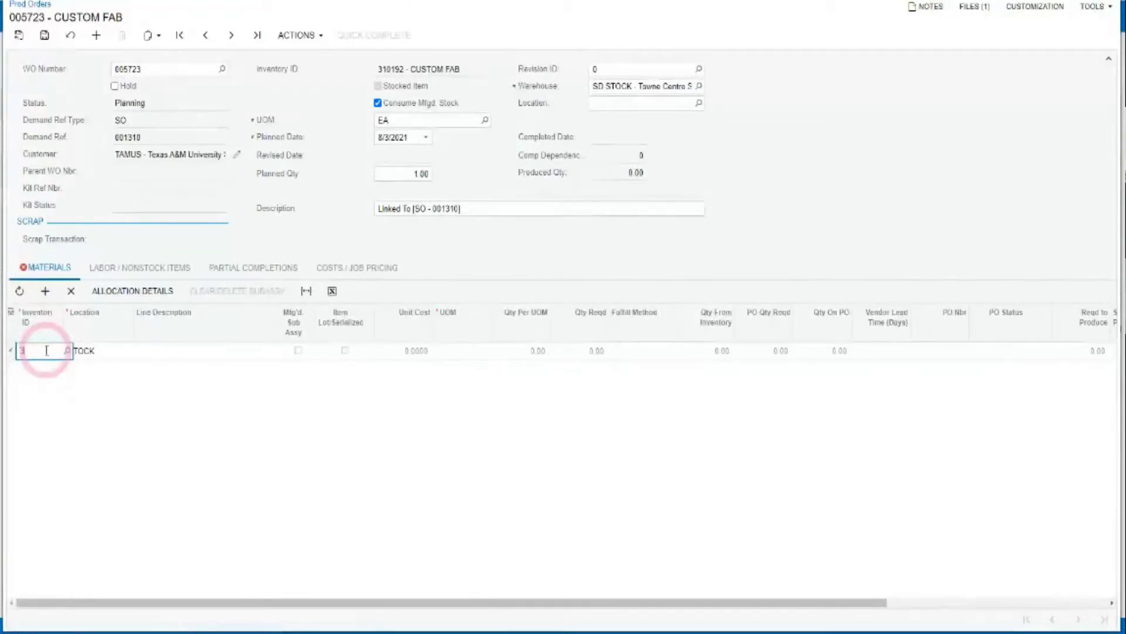
{"action": "type", "text": "310196"}
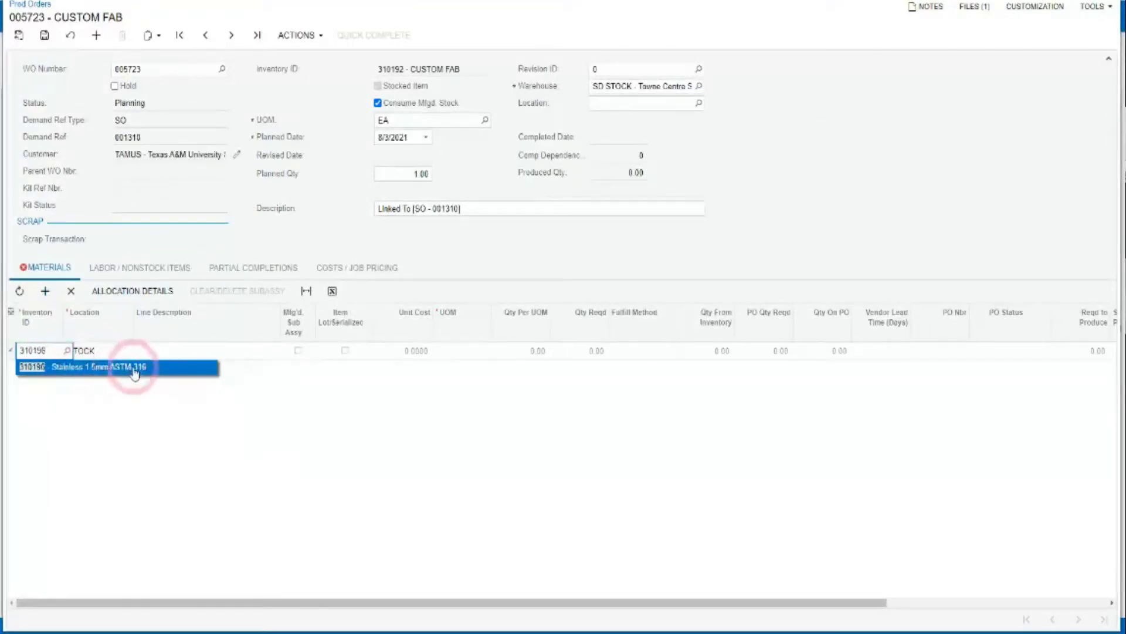
{"action": "left_click", "coordinate": [133, 367]}
{"action": "left_click", "coordinate": [519, 350]}
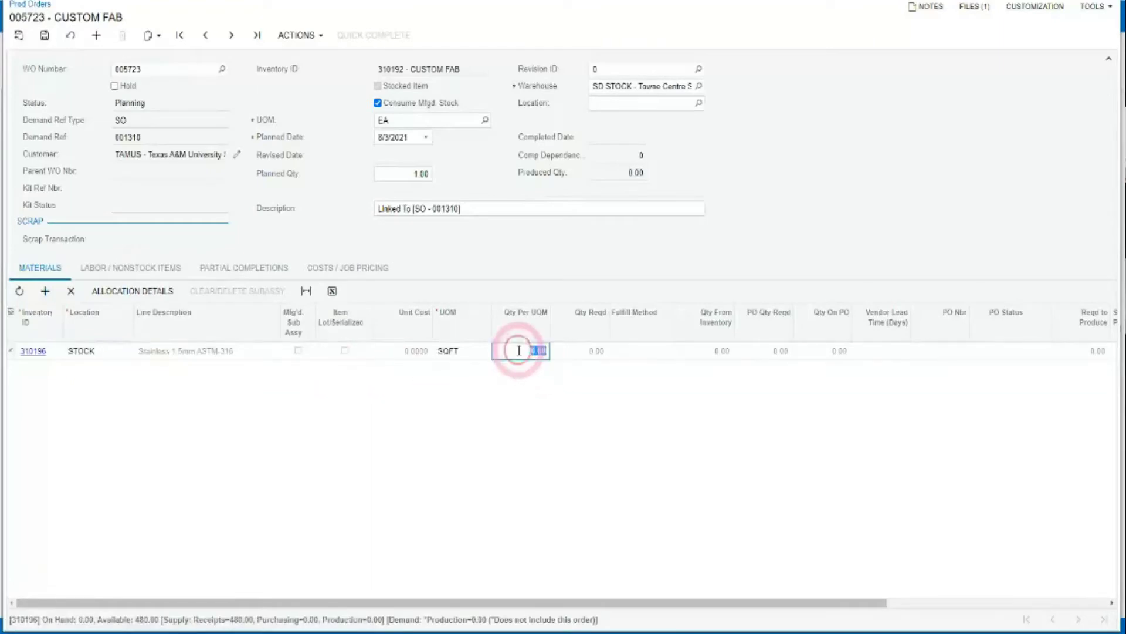
{"action": "key", "text": "Tab"}
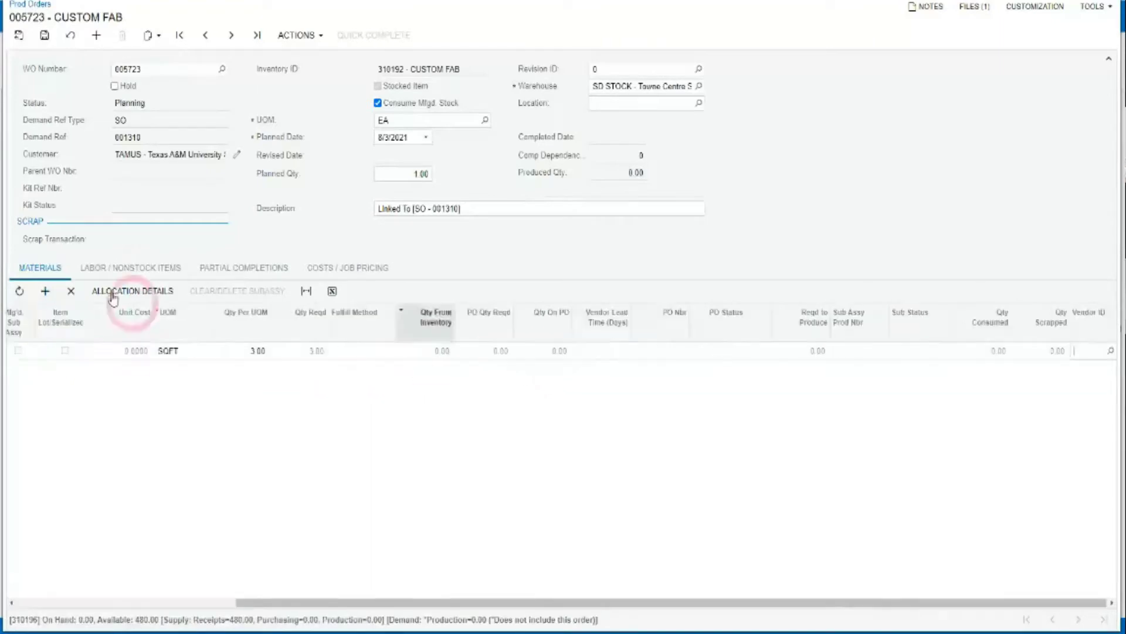
{"action": "left_click", "coordinate": [21, 36]}
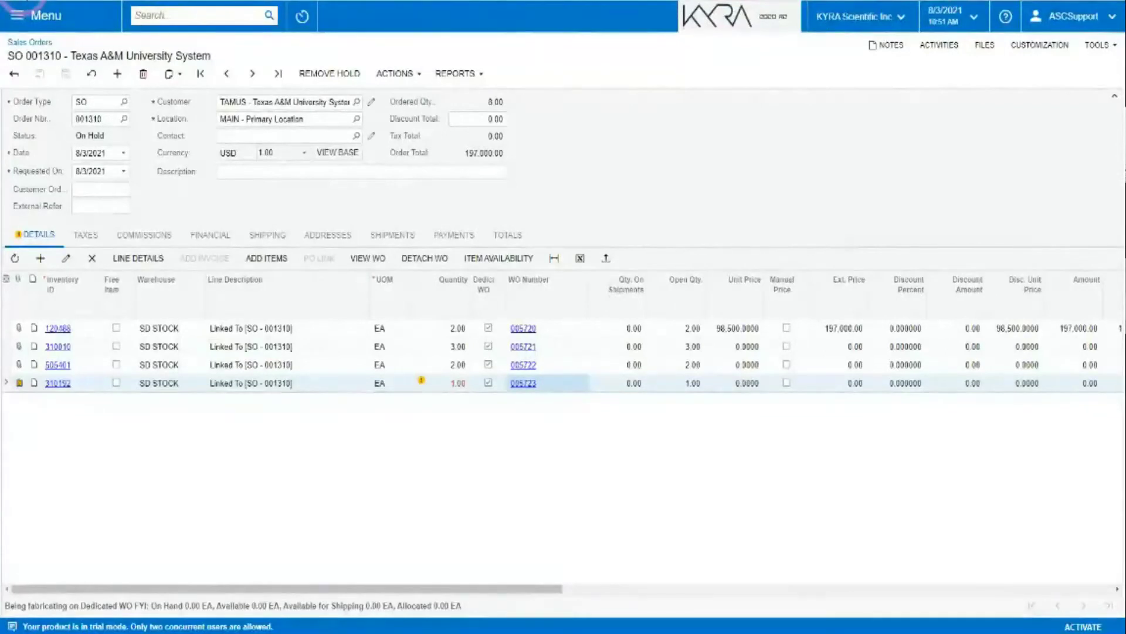
Set production order 005723's planned date to 8/31/2021, then close it back to sales order 001310.
{"action": "left_click", "coordinate": [515, 239]}
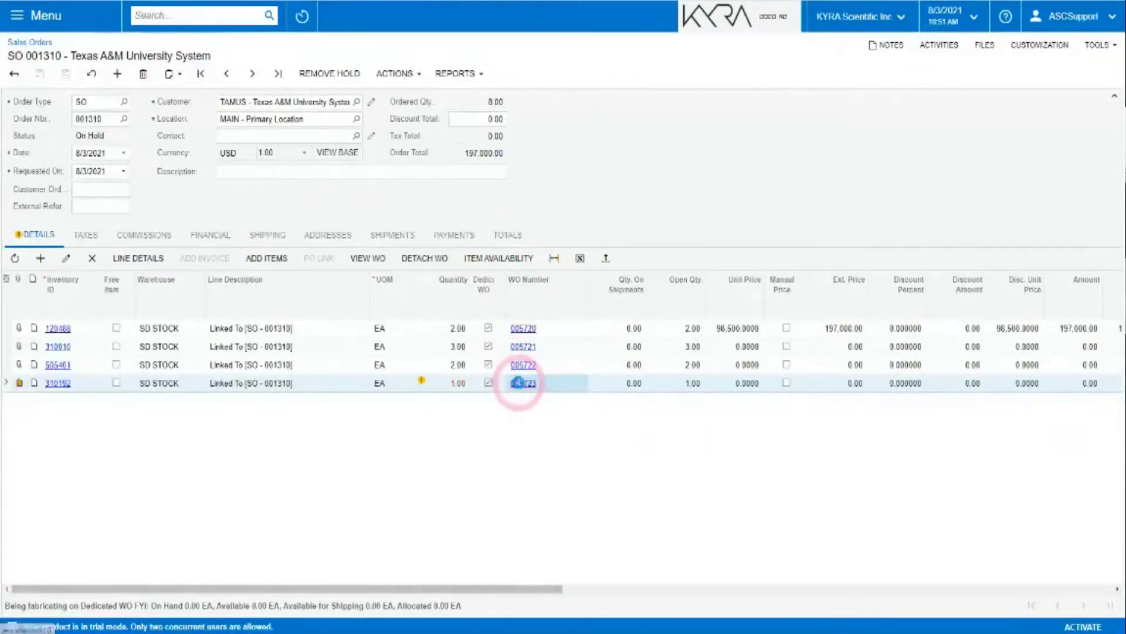
{"action": "left_click", "coordinate": [522, 384]}
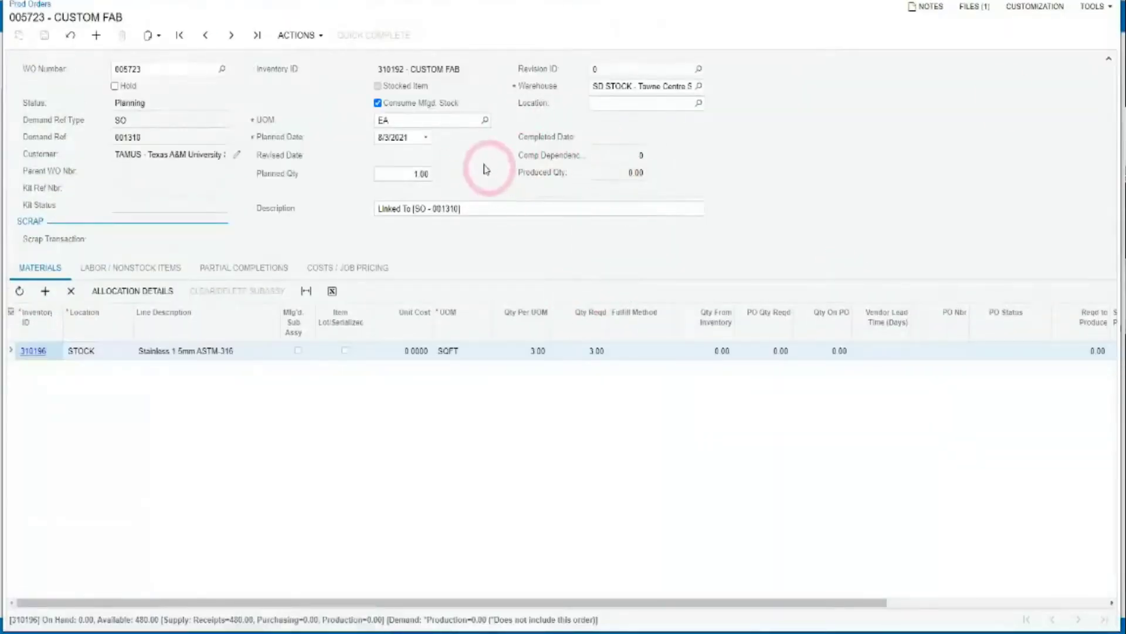
{"action": "left_click", "coordinate": [425, 138]}
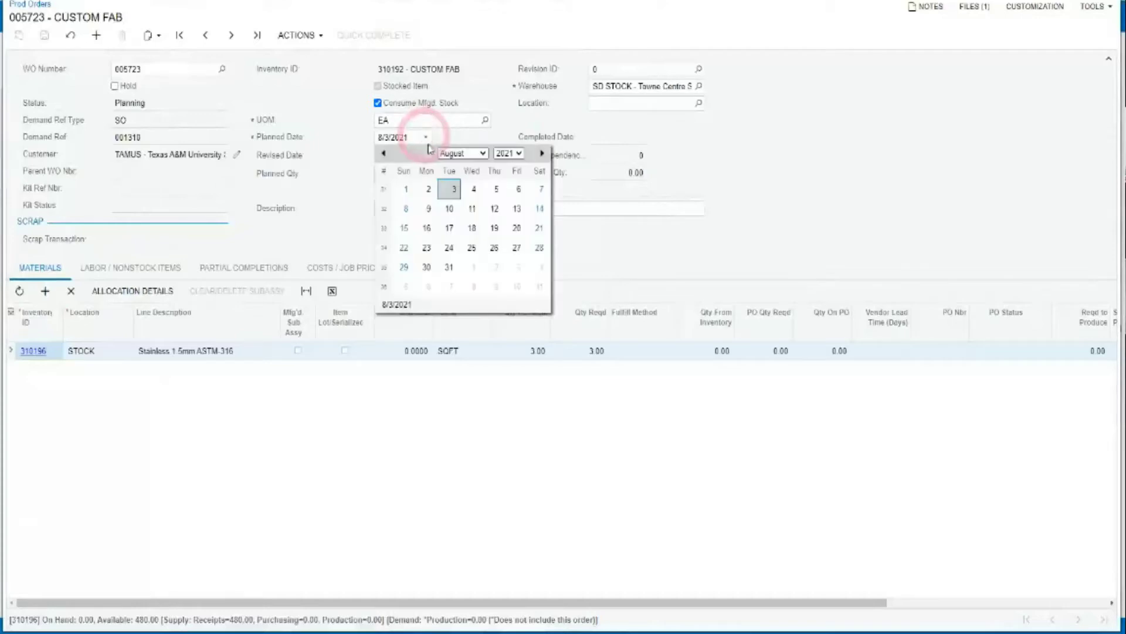
{"action": "left_click", "coordinate": [449, 266]}
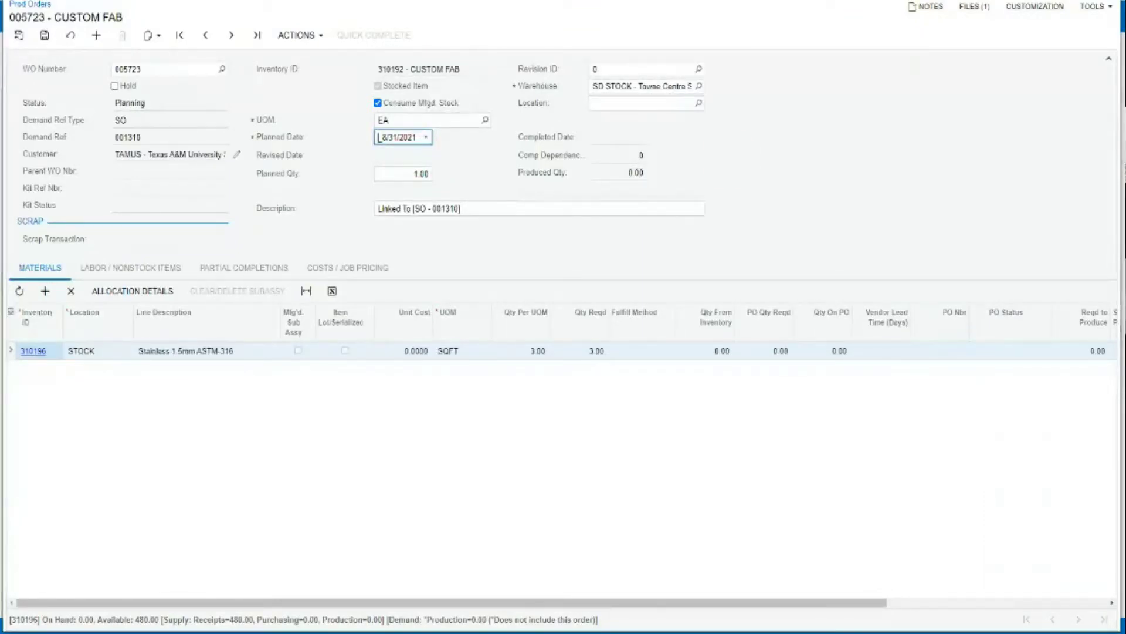
{"action": "left_click", "coordinate": [1109, 2]}
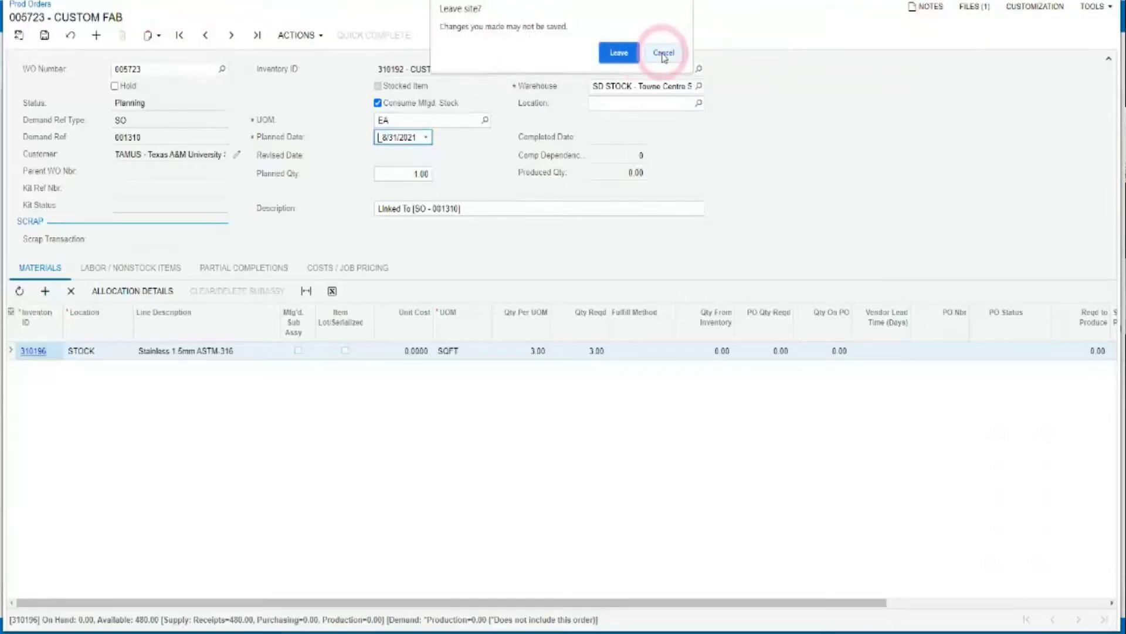
{"action": "left_click", "coordinate": [664, 56]}
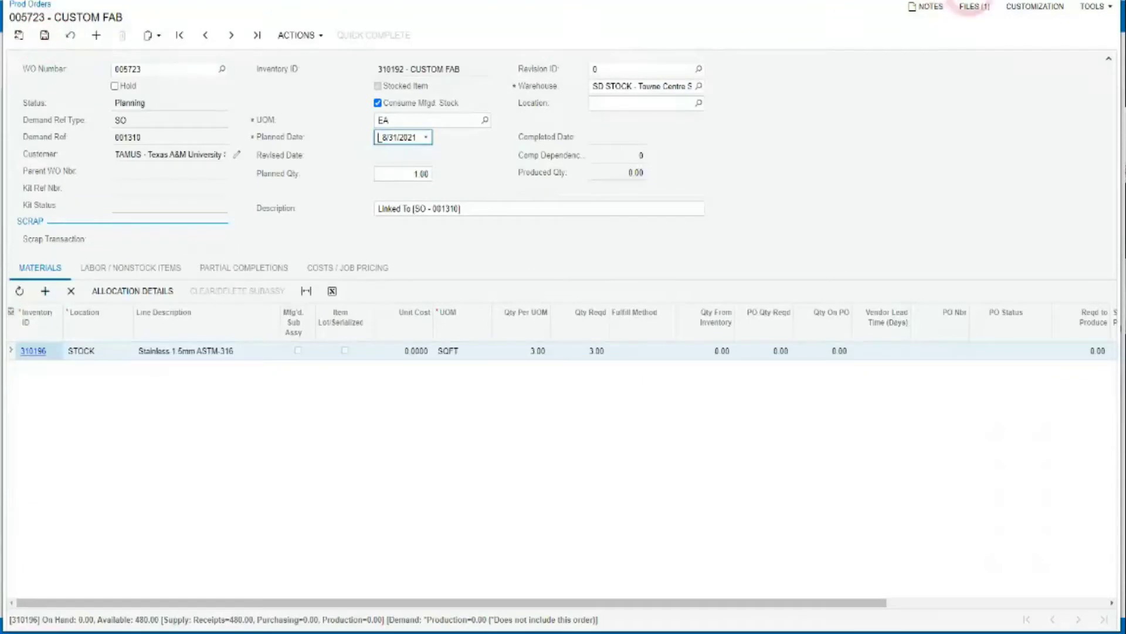
{"action": "left_click", "coordinate": [1109, 1]}
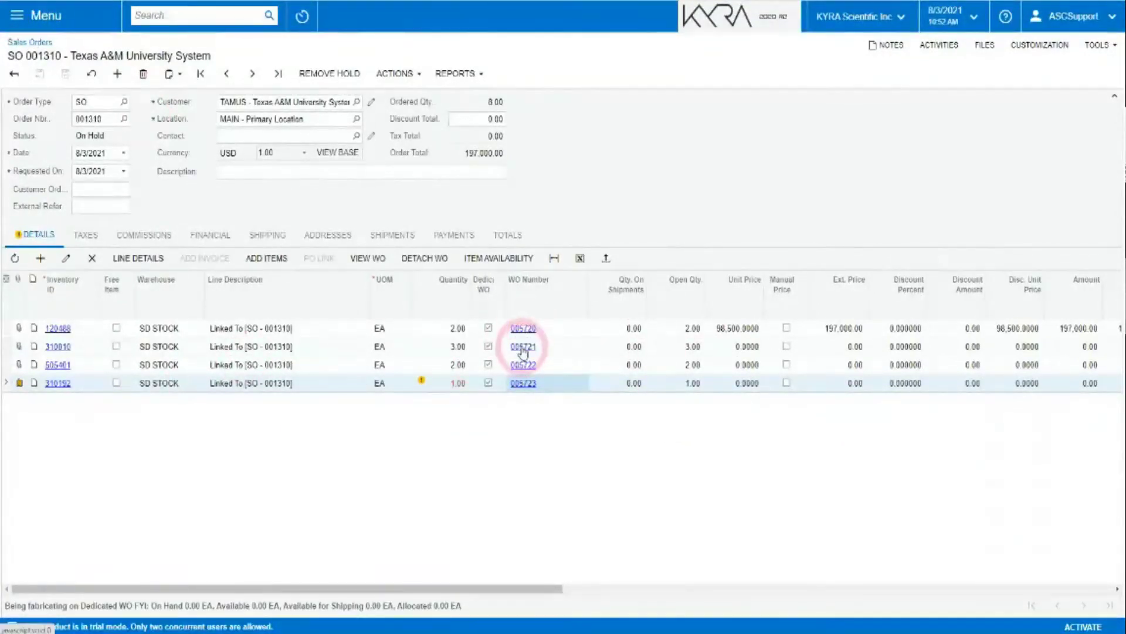
Run Check Inventory on production order 005721 so its three materials come from stock, then save.
{"action": "left_click", "coordinate": [523, 329]}
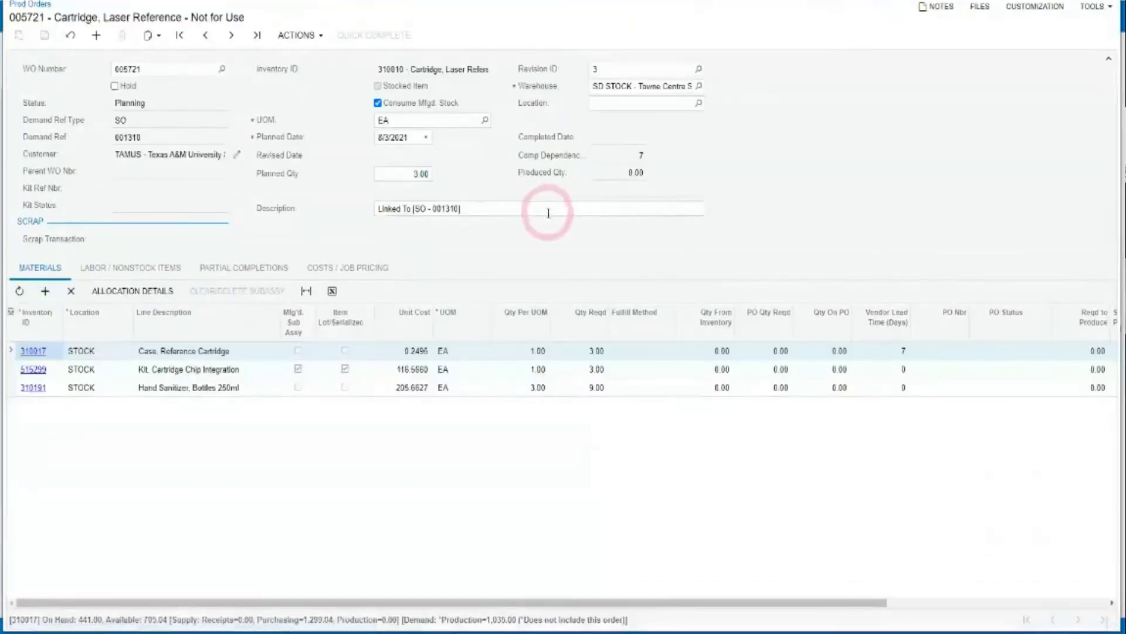
{"action": "left_click", "coordinate": [274, 39]}
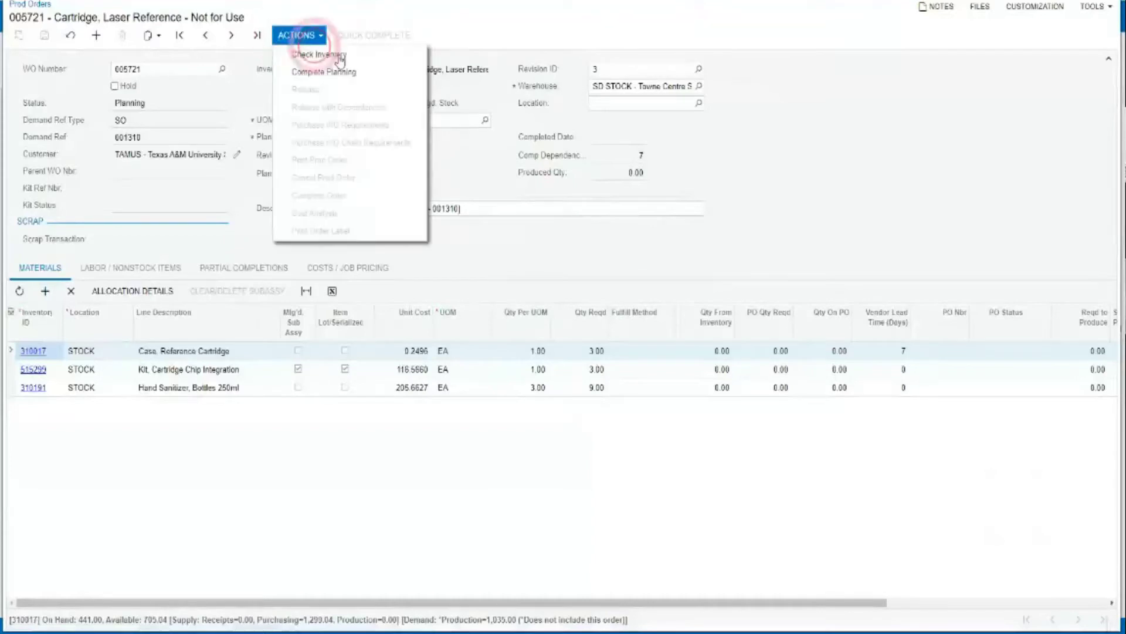
{"action": "left_click", "coordinate": [302, 56]}
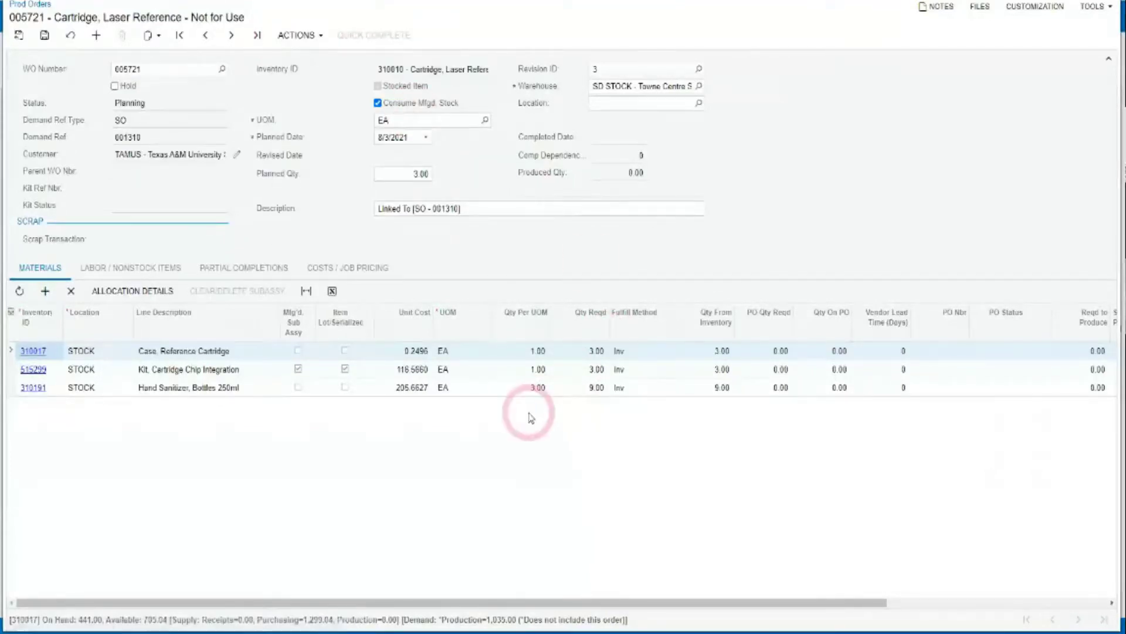
{"action": "left_click", "coordinate": [44, 35]}
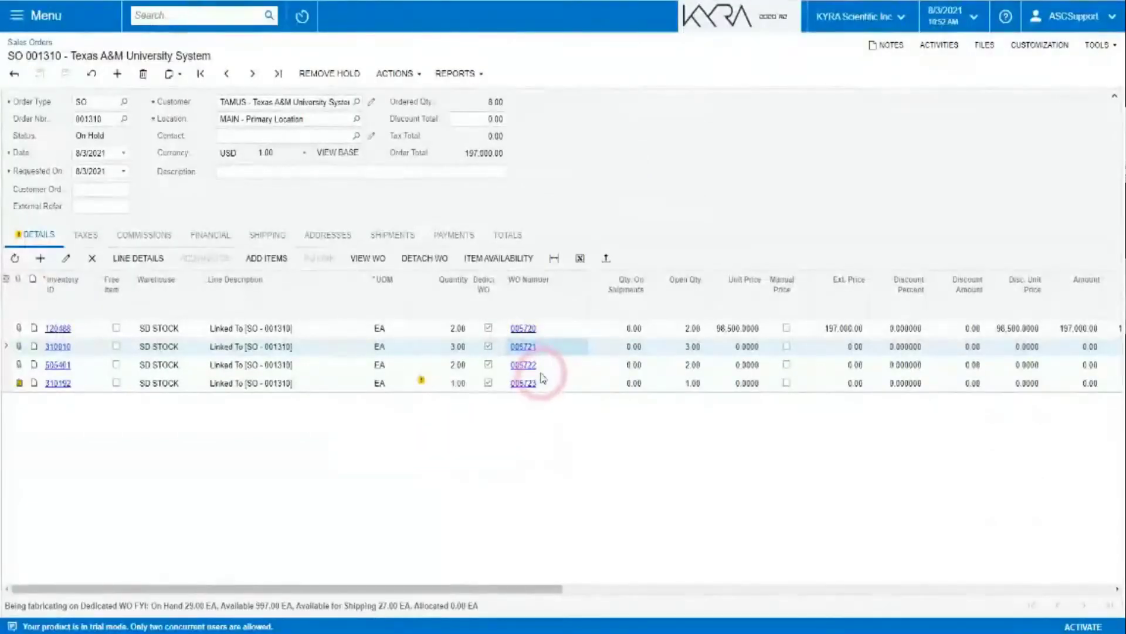
{"action": "left_click", "coordinate": [528, 369]}
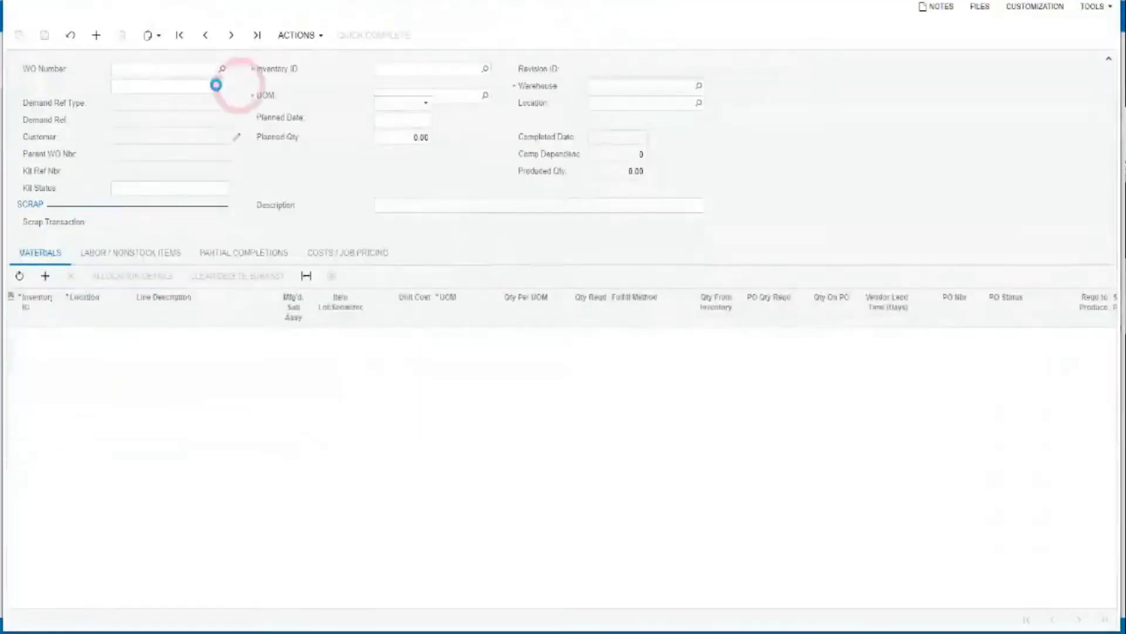
Complete planning on production order 005722, then close it to return to sales order 001310.
{"action": "left_click", "coordinate": [288, 37]}
{"action": "left_click", "coordinate": [658, 512]}
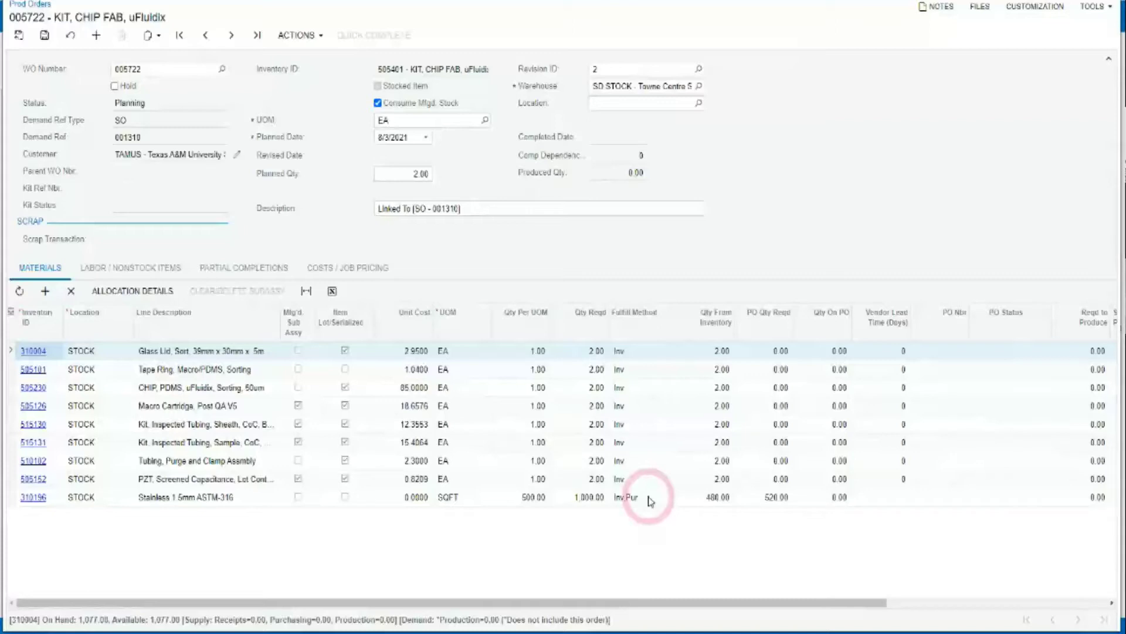
{"action": "left_click", "coordinate": [295, 36]}
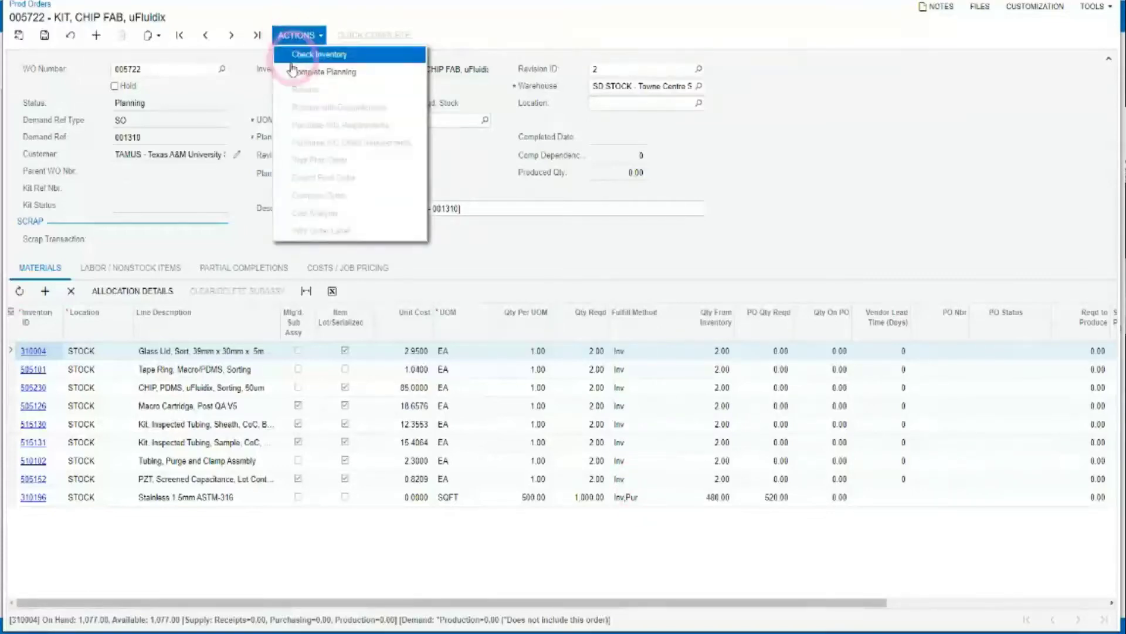
{"action": "left_click", "coordinate": [297, 71]}
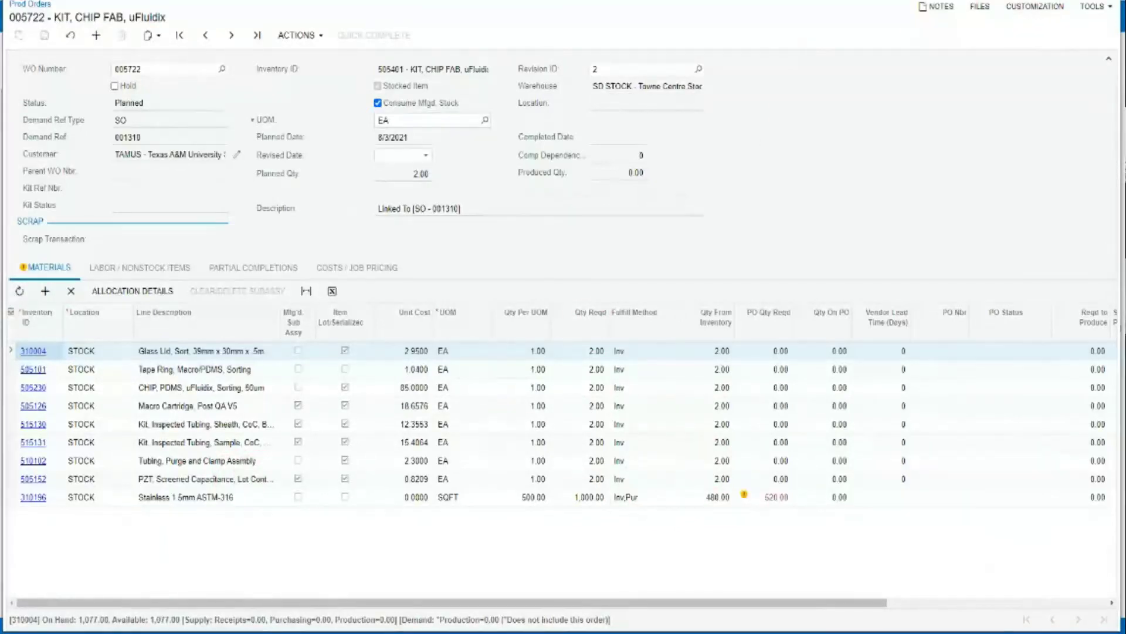
{"action": "left_click", "coordinate": [1108, 1]}
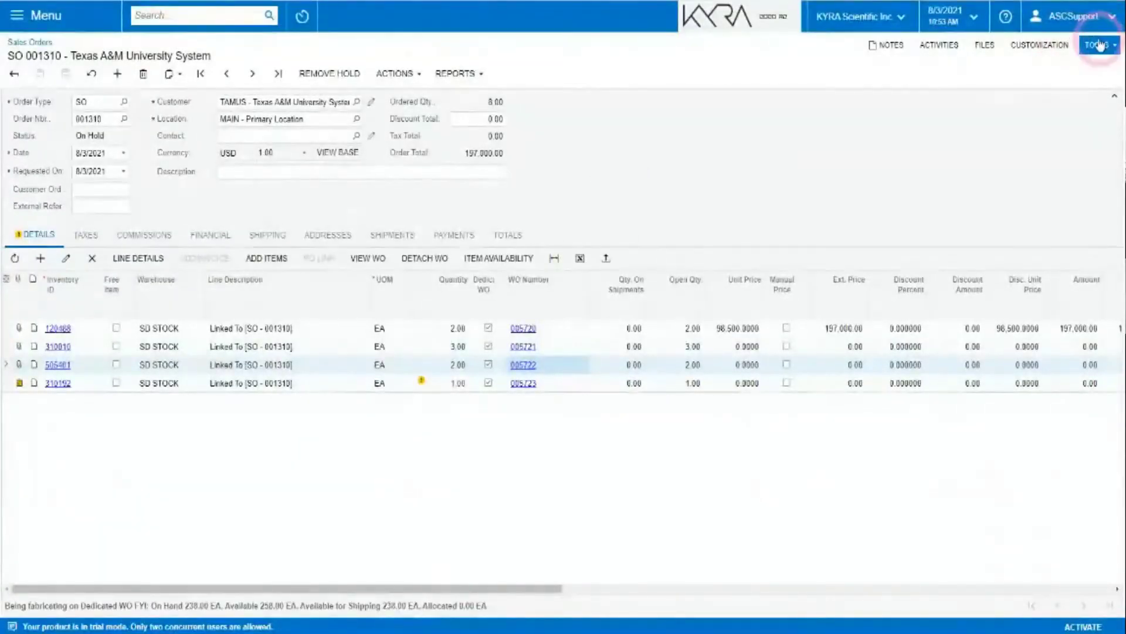
Sign out, then try signing in with the user's username and a typed password.
{"action": "left_click", "coordinate": [1087, 22]}
{"action": "left_click", "coordinate": [1076, 122]}
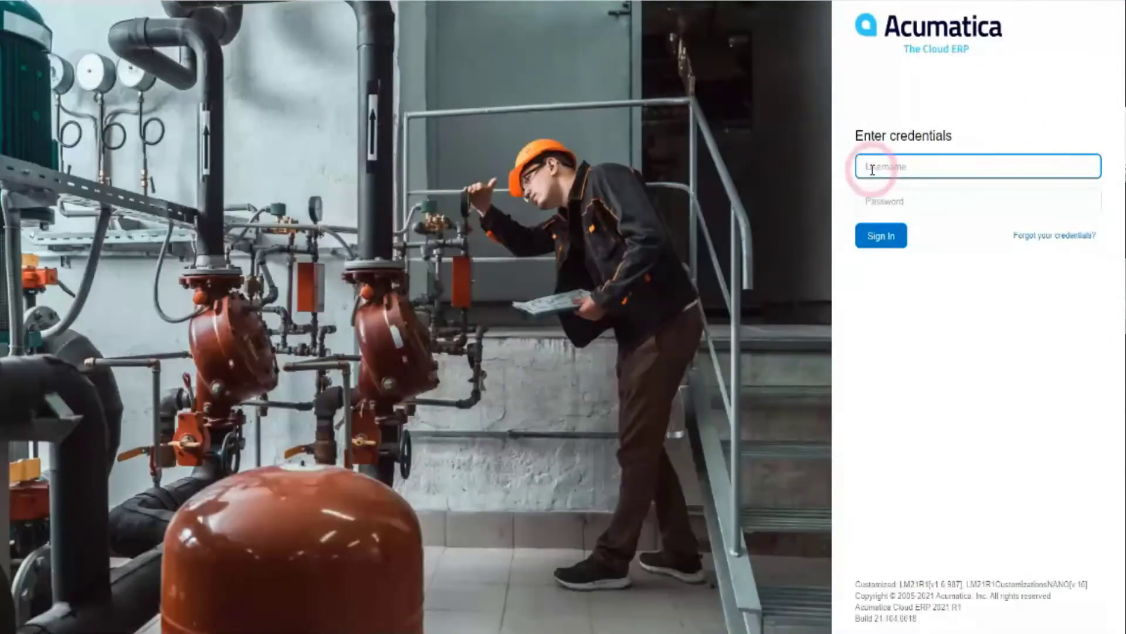
{"action": "left_click", "coordinate": [874, 169]}
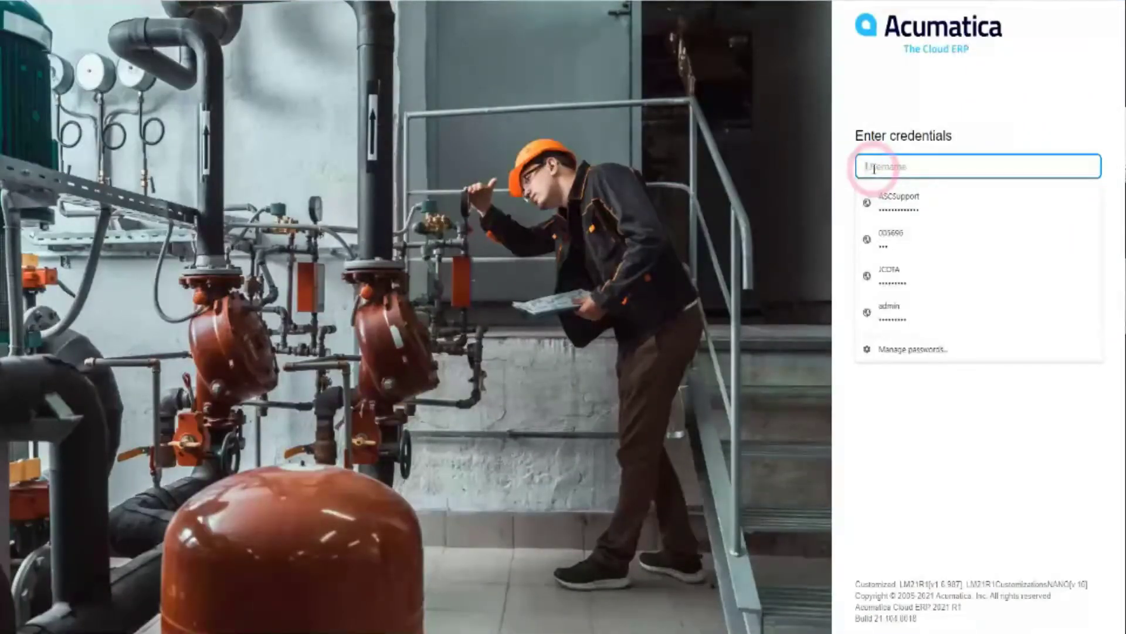
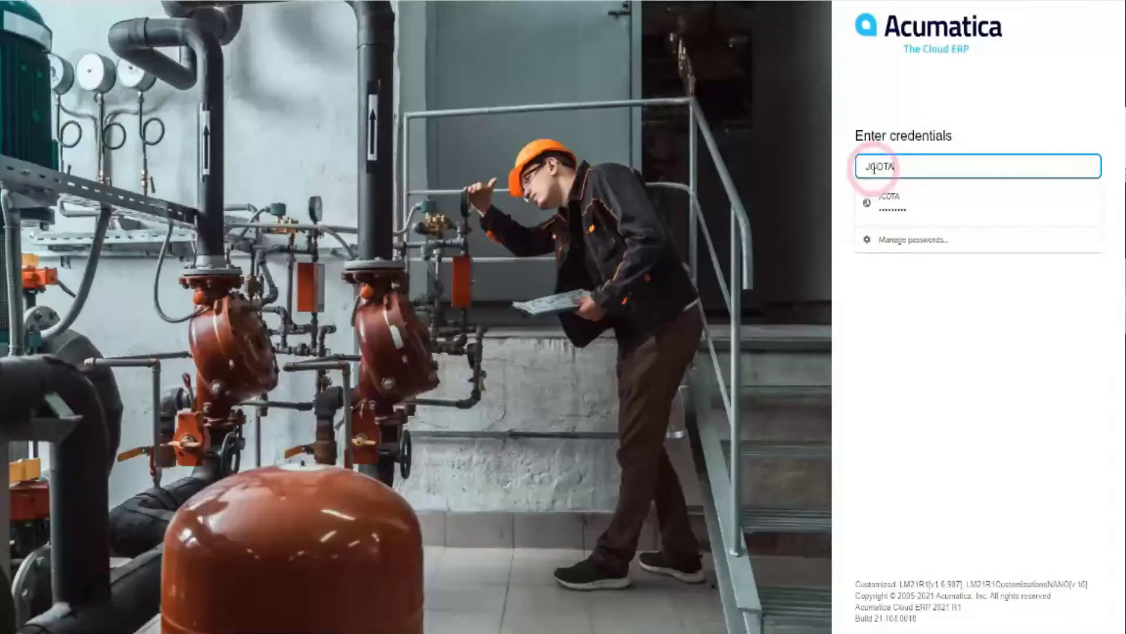
{"action": "key", "text": "Tab"}
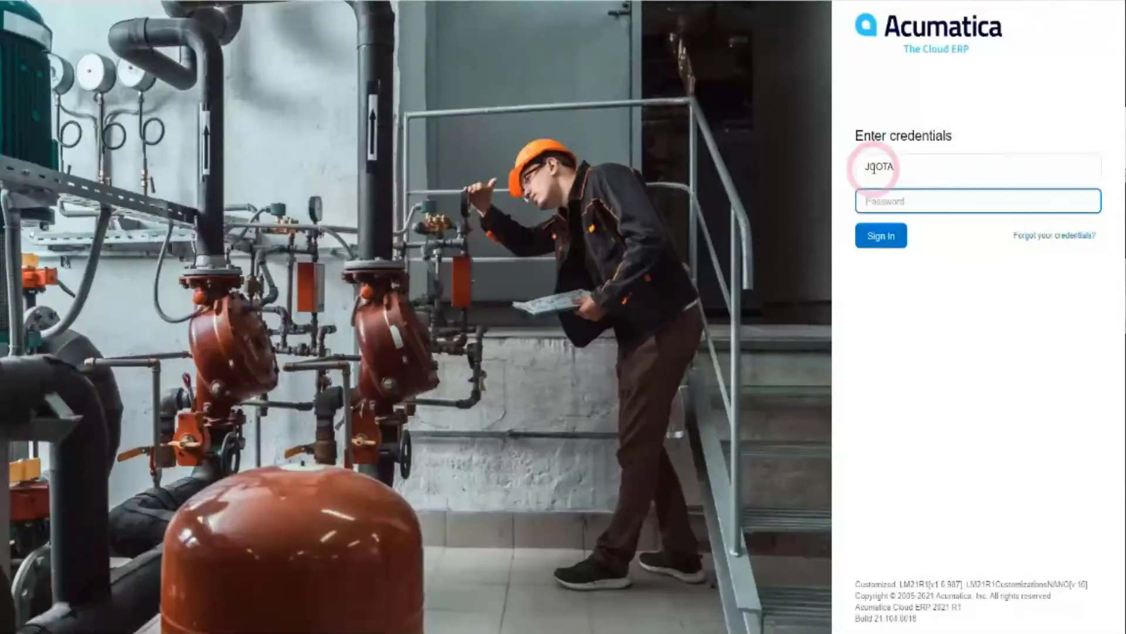
{"action": "type", "text": "*"}
{"action": "left_click", "coordinate": [882, 236]}
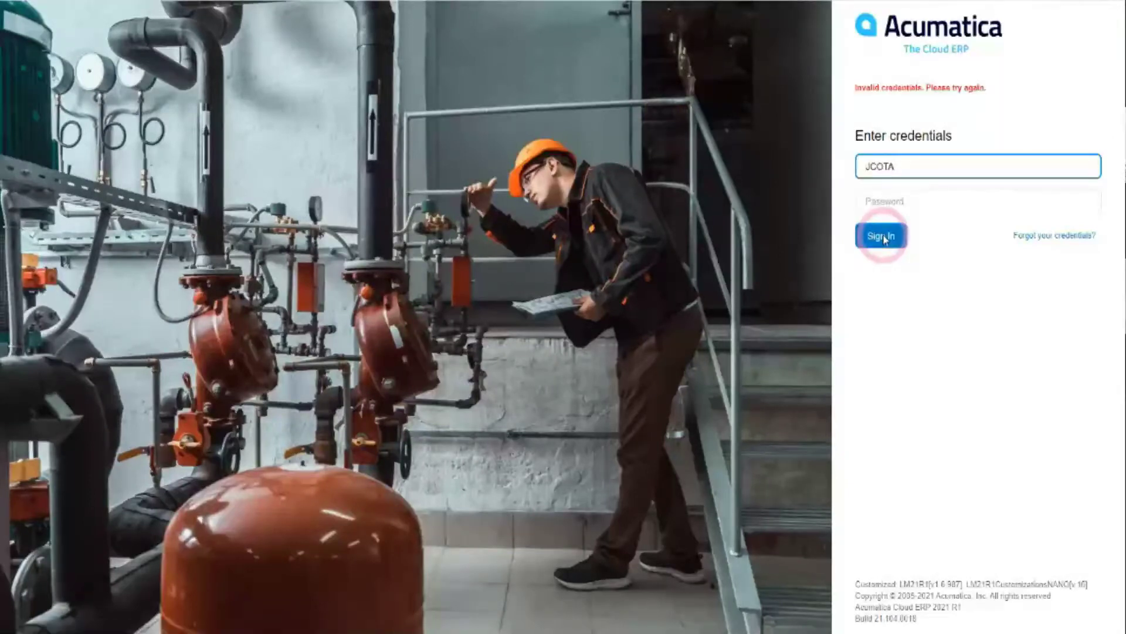
Sign in using this user's saved password from the autofill list.
{"action": "left_click", "coordinate": [889, 204]}
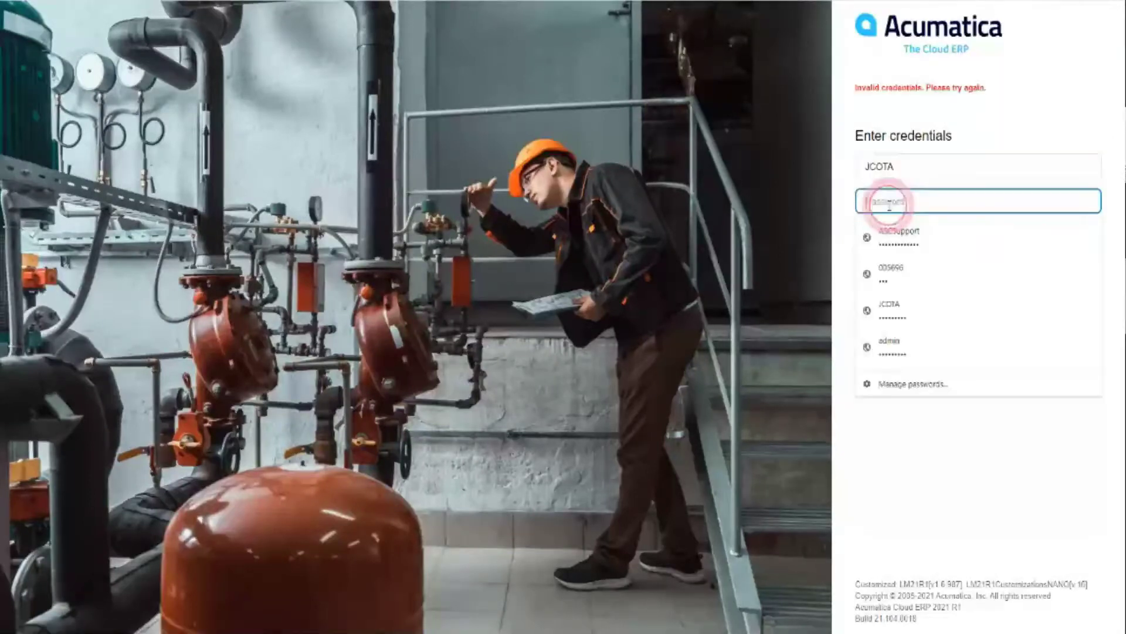
{"action": "left_click", "coordinate": [898, 302]}
{"action": "left_click", "coordinate": [879, 237]}
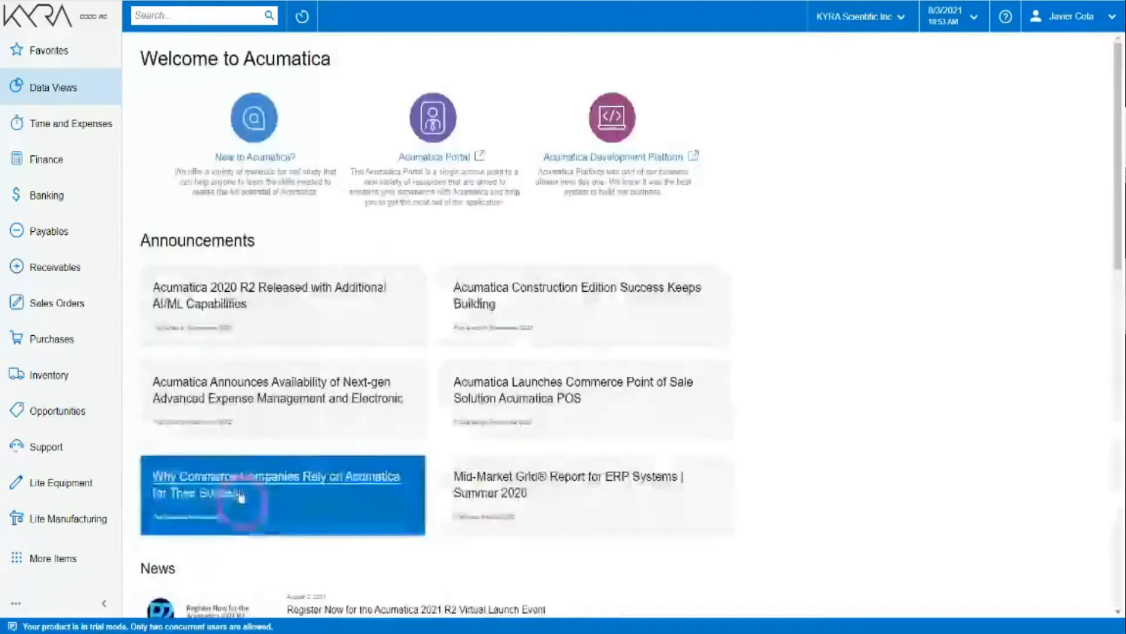
Show production order 005717's costs (84.56 planned and actual) and try opening its journal batch.
{"action": "left_click", "coordinate": [77, 533]}
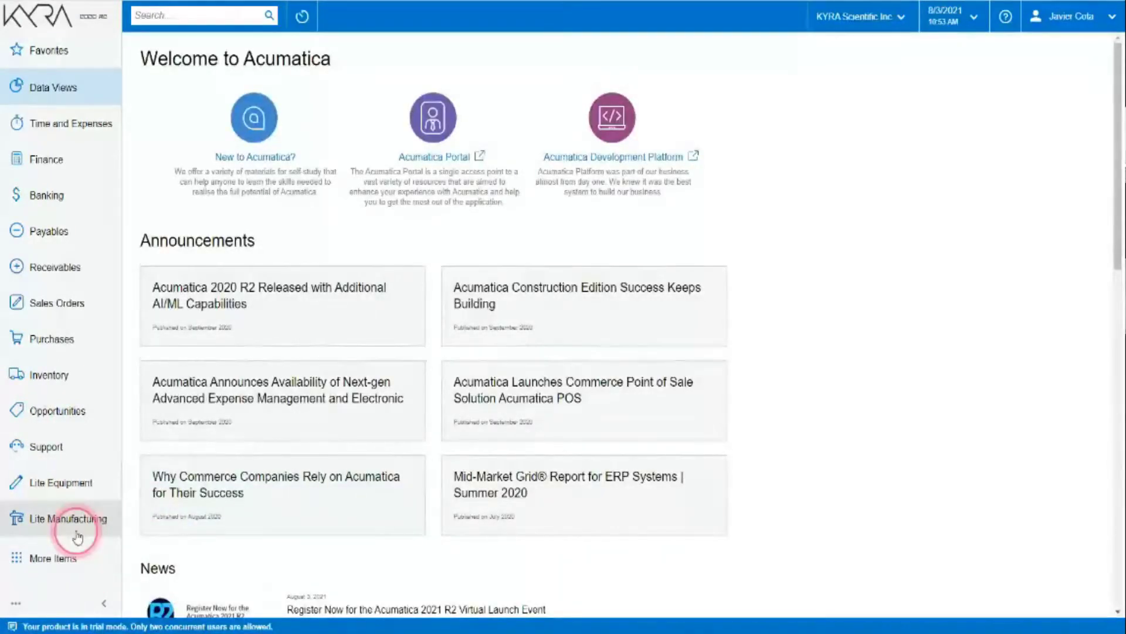
{"action": "left_click", "coordinate": [670, 238]}
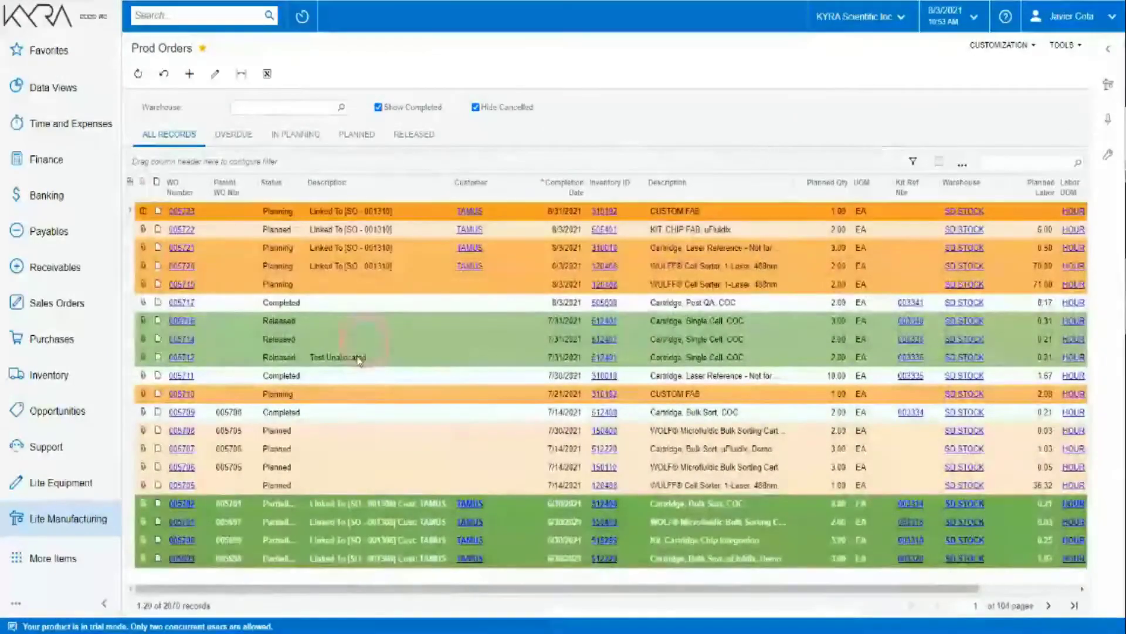
{"action": "left_click", "coordinate": [180, 301]}
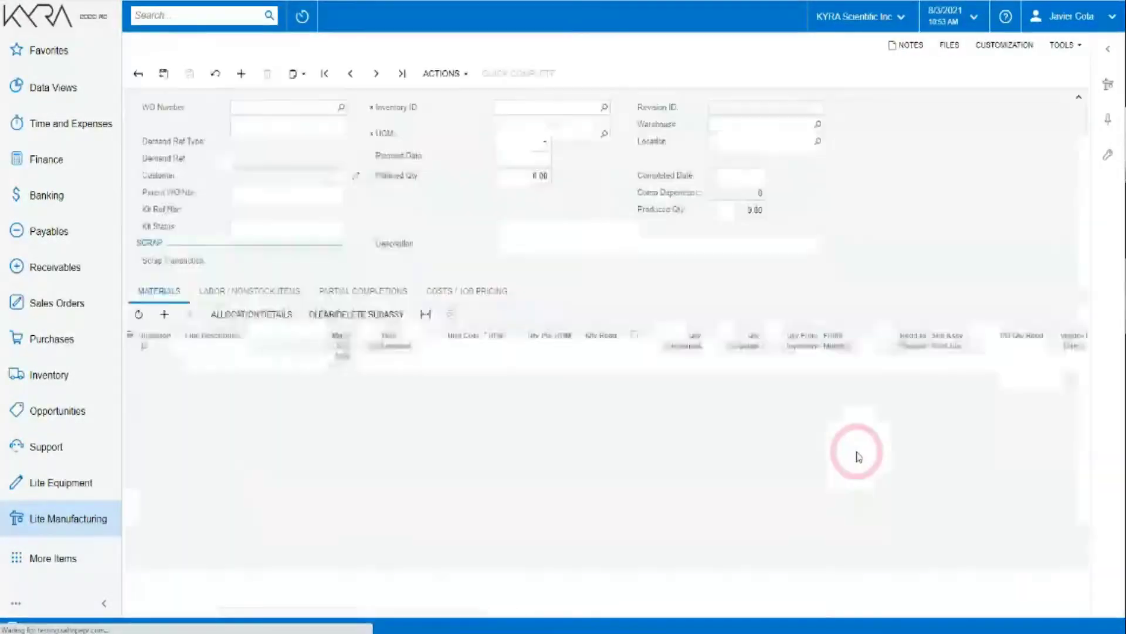
{"action": "left_click", "coordinate": [441, 305]}
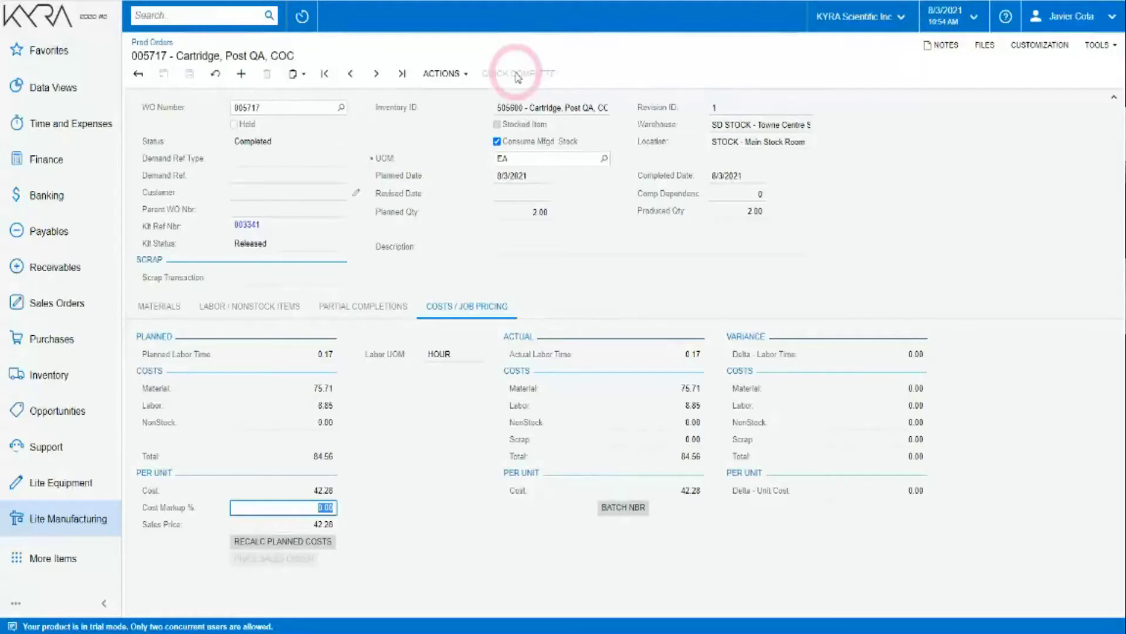
{"action": "left_click", "coordinate": [615, 506]}
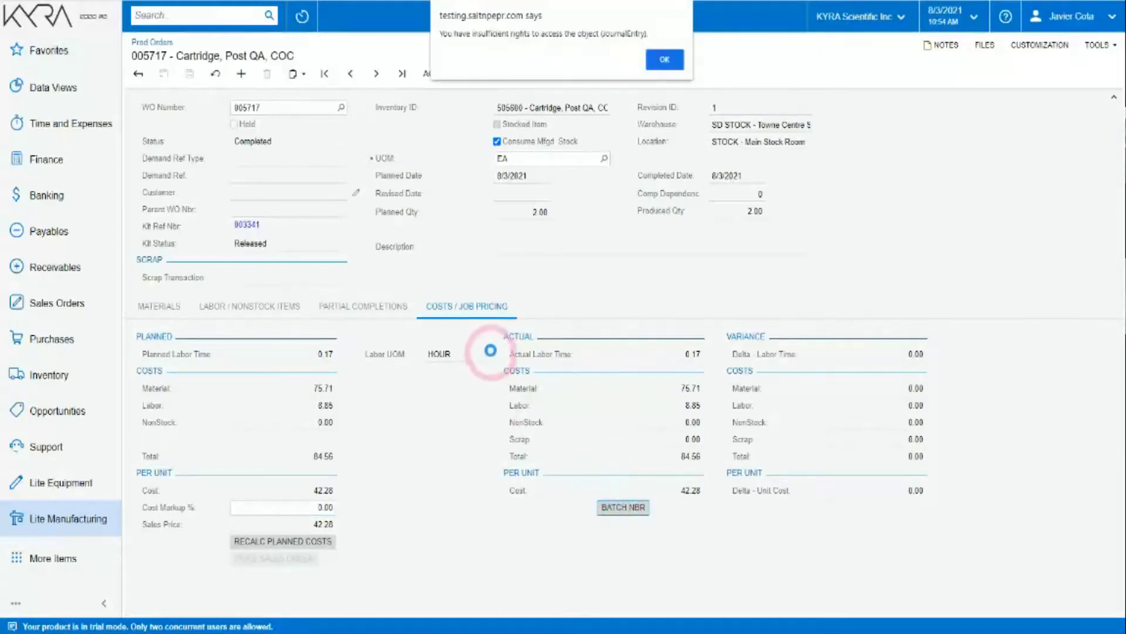
{"action": "left_click", "coordinate": [663, 60]}
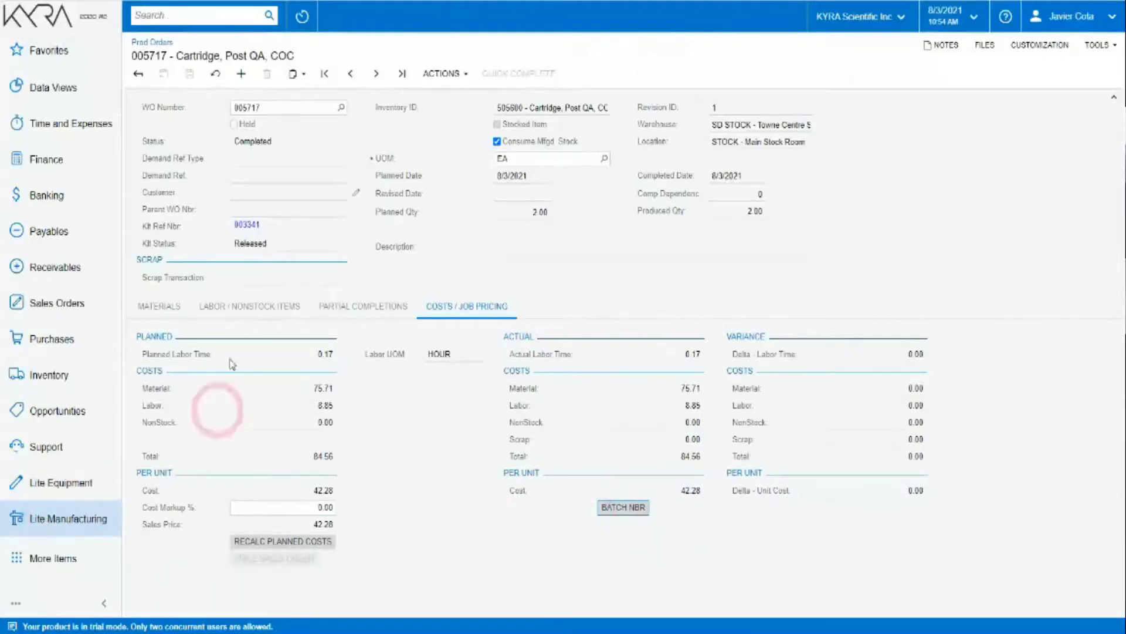
Open production order 005709 from Prod Orders and show its planned, actual and variance costs.
{"action": "left_click", "coordinate": [59, 518]}
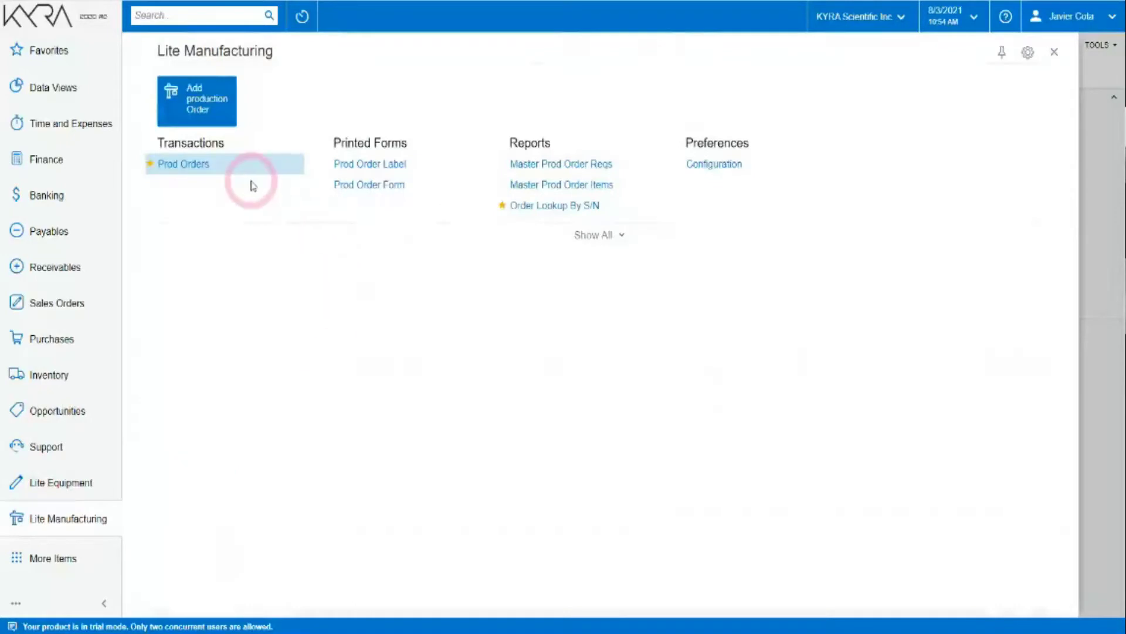
{"action": "left_click", "coordinate": [185, 164]}
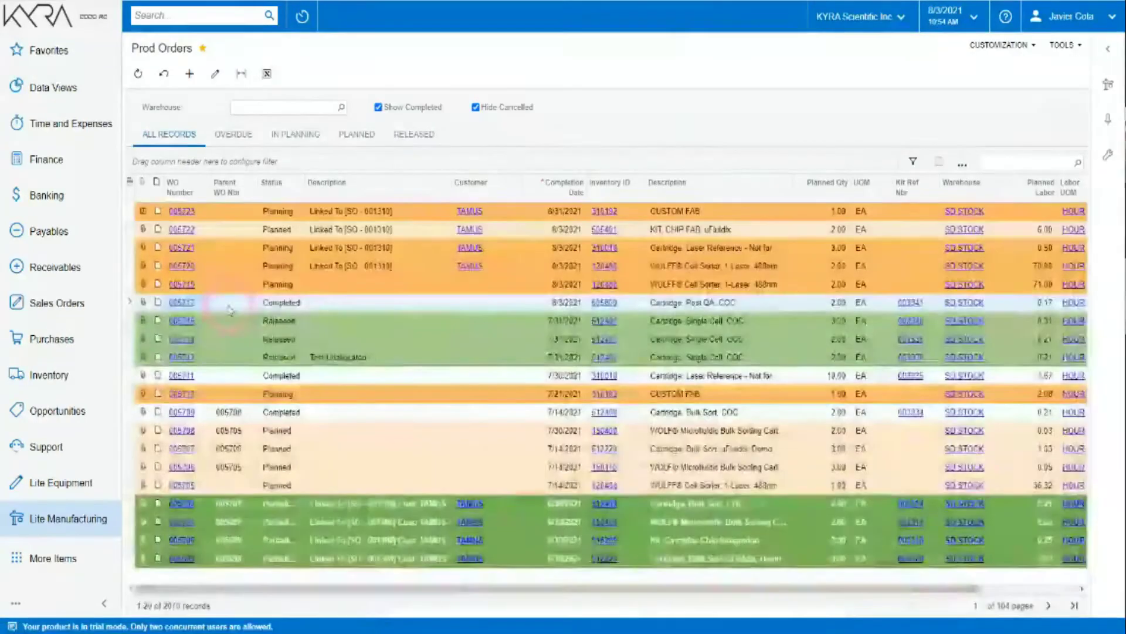
{"action": "left_click", "coordinate": [176, 414]}
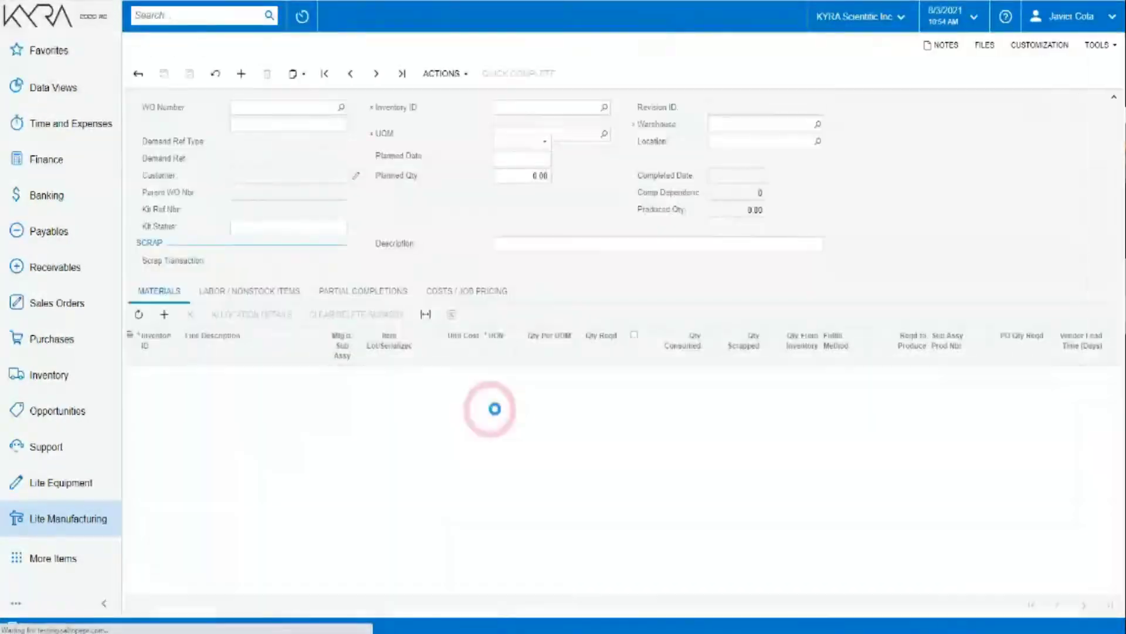
{"action": "left_click", "coordinate": [474, 306]}
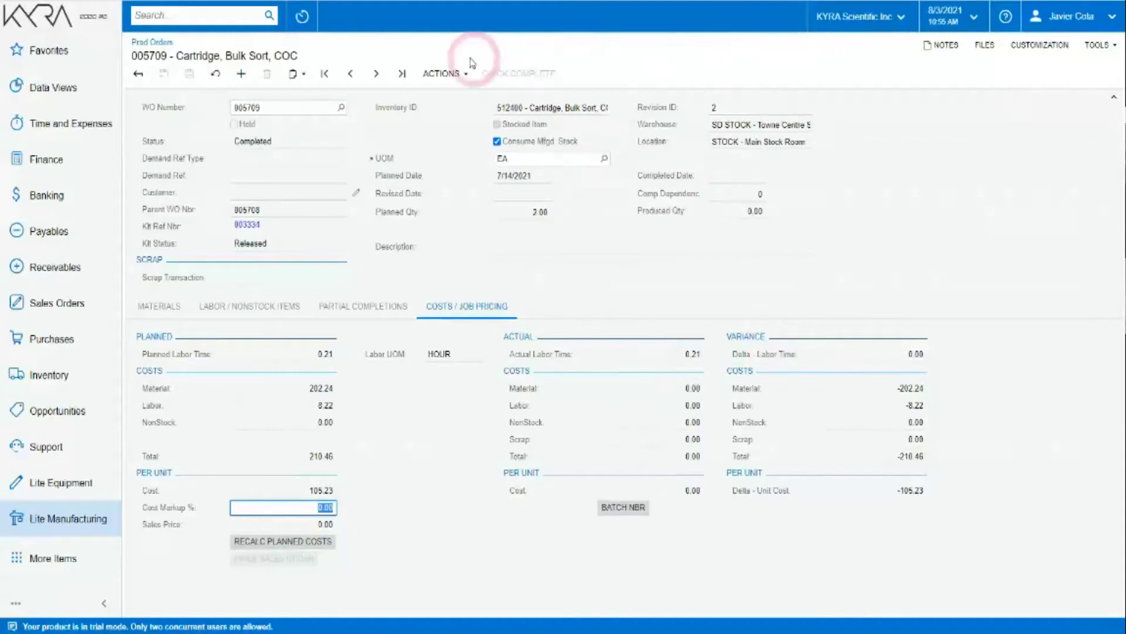
Run an order action, then inspect the 116.93 actual per-unit cost and 0.00 scrap variance.
{"action": "left_click", "coordinate": [452, 75]}
{"action": "left_click", "coordinate": [446, 251]}
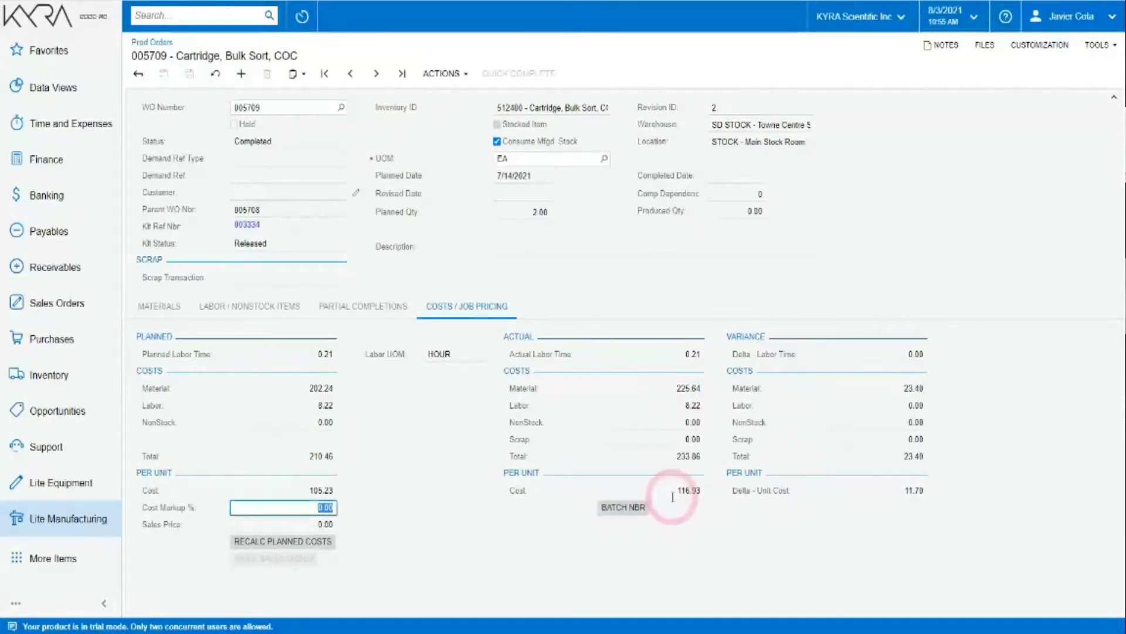
{"action": "mouse_move", "coordinate": [676, 491]}
{"action": "left_mouse_down"}
{"action": "mouse_move", "coordinate": [697, 495]}
{"action": "mouse_move", "coordinate": [673, 488]}
{"action": "left_mouse_up"}
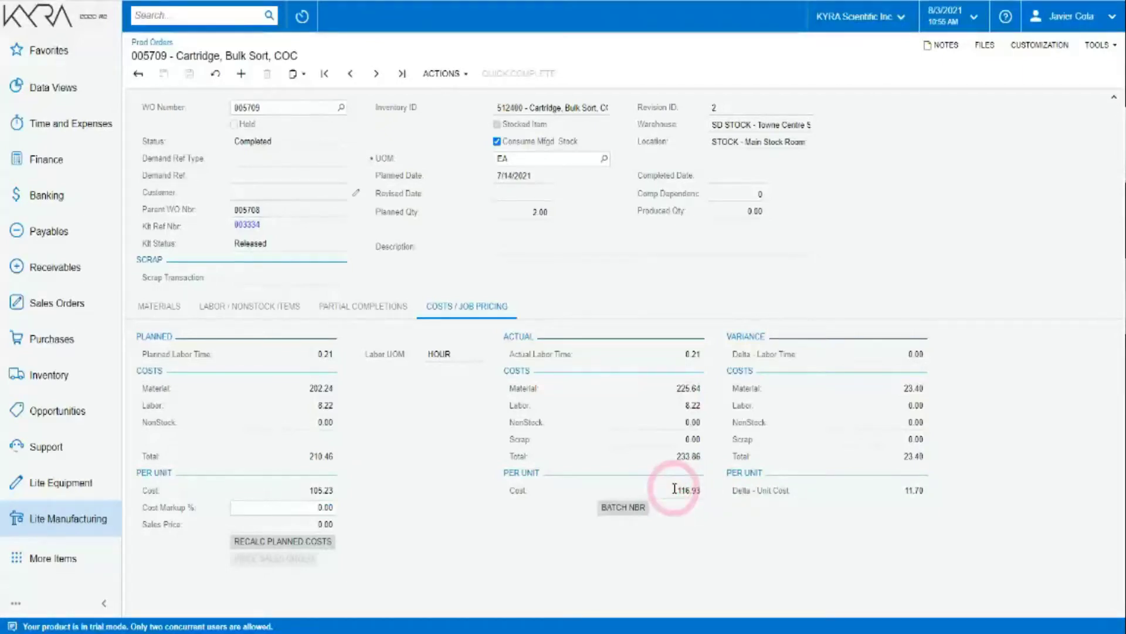
{"action": "double_click", "coordinate": [911, 438]}
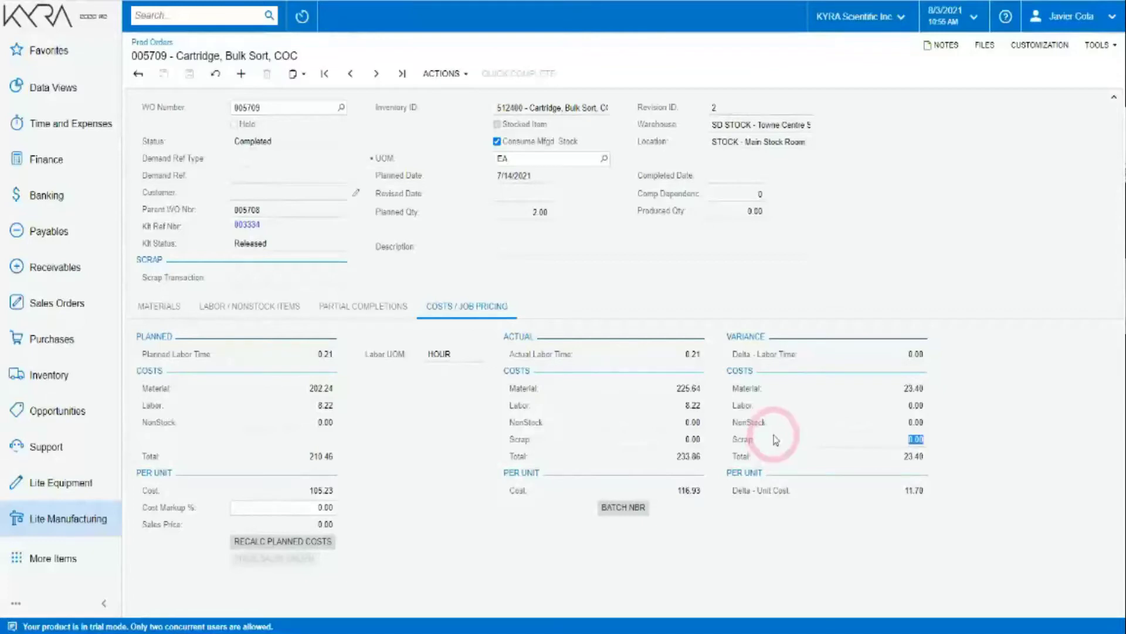
Open sales order 001310 and scroll its Details grid to check WO numbers 005720–005723.
{"action": "left_click", "coordinate": [71, 308]}
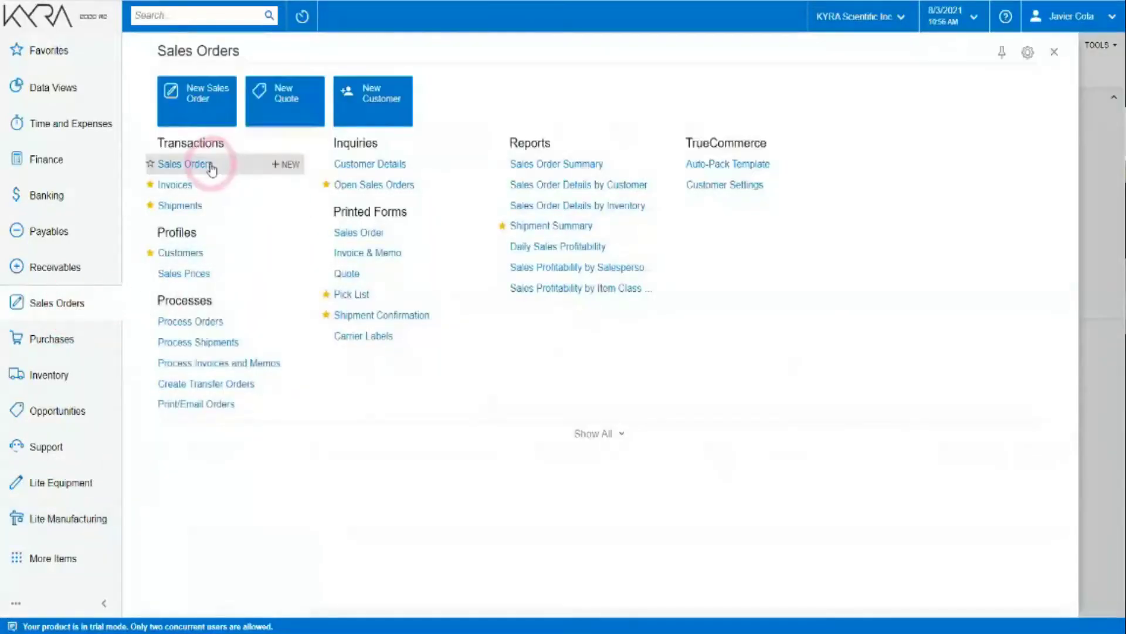
{"action": "left_click", "coordinate": [207, 165]}
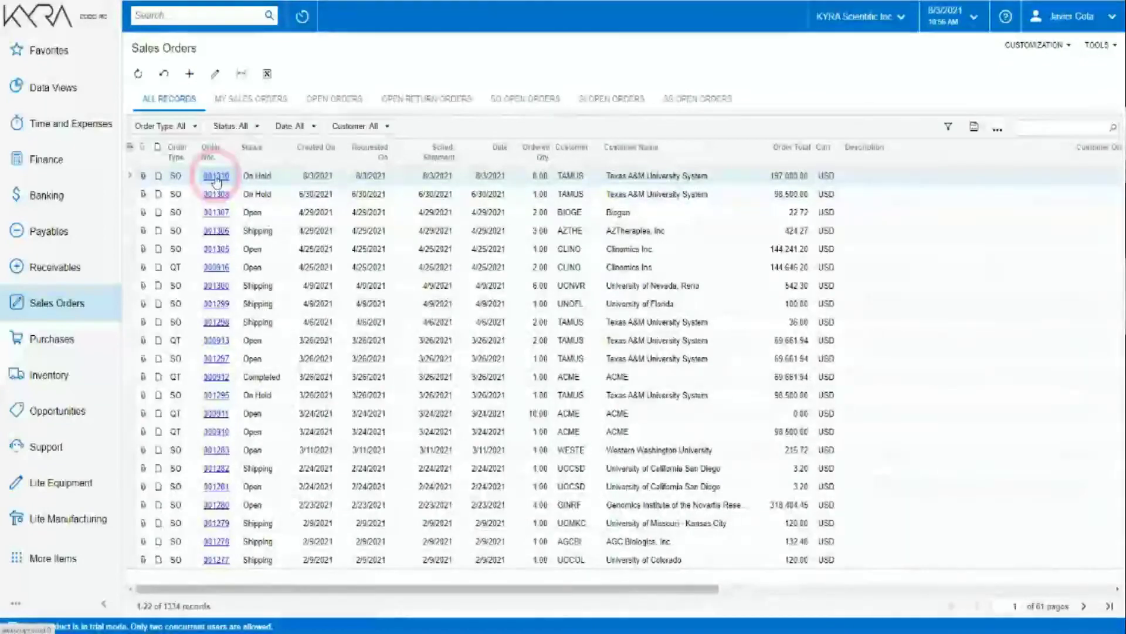
{"action": "left_click", "coordinate": [216, 176]}
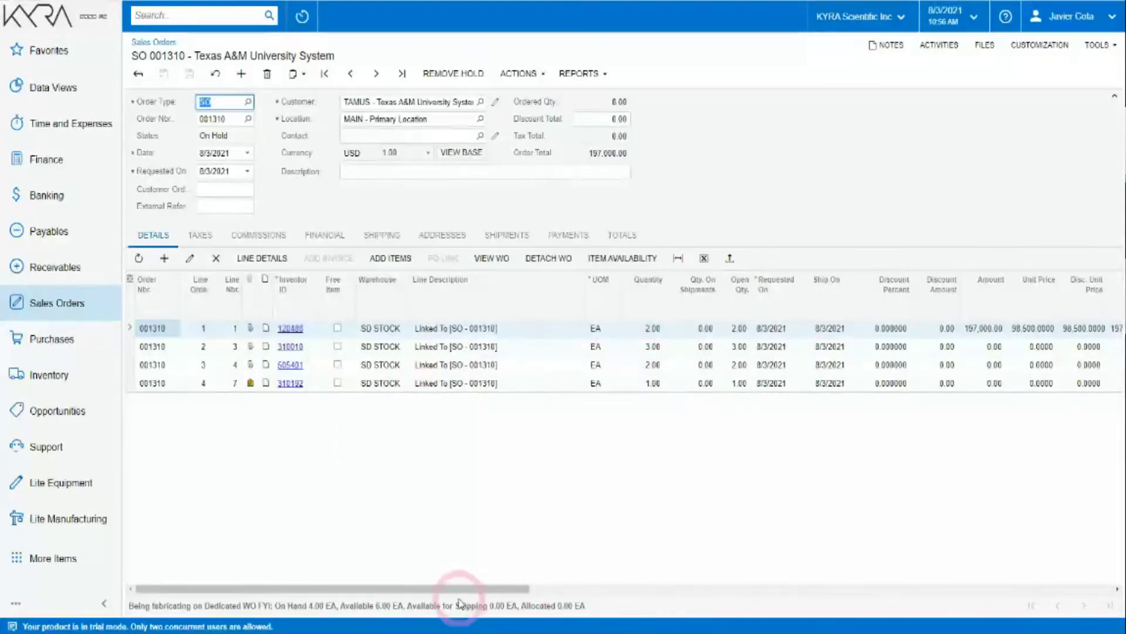
{"action": "left_click_drag", "start_coordinate": [427, 589], "coordinate": [1110, 605]}
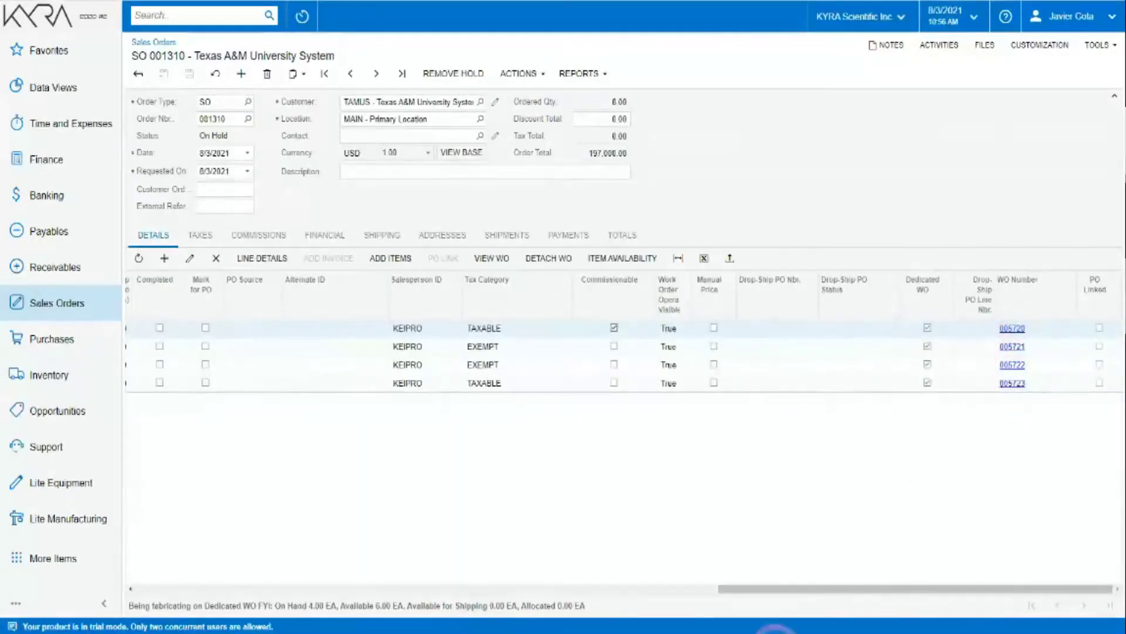
{"action": "left_click_drag", "start_coordinate": [771, 589], "coordinate": [193, 590]}
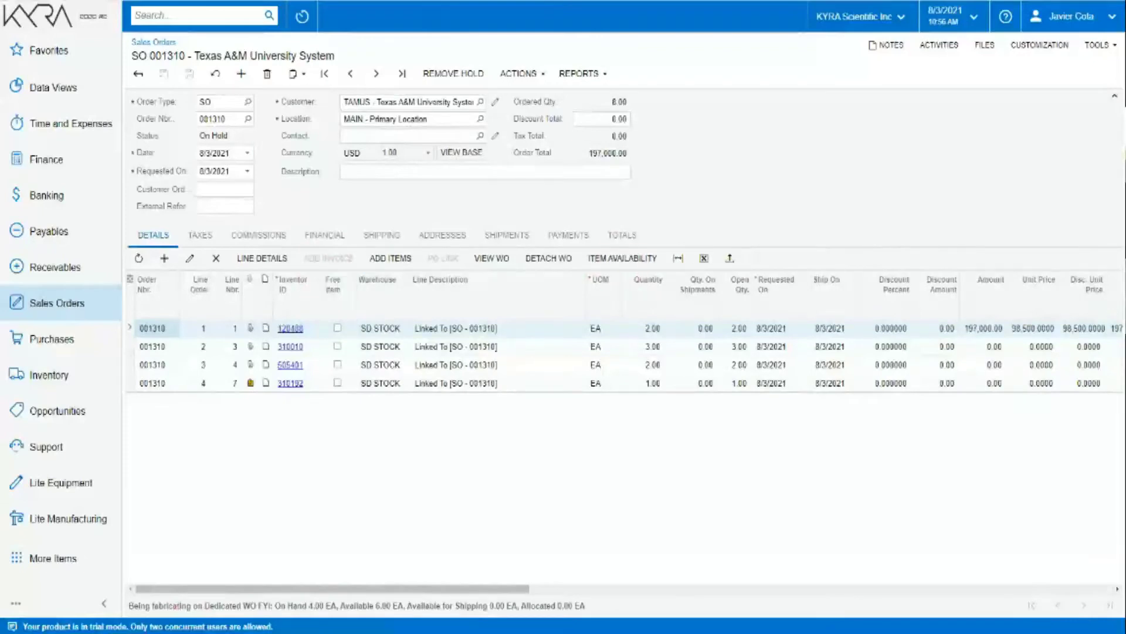
Sign out and fill the login form with the other saved user's credentials, then sign in.
{"action": "left_click", "coordinate": [1082, 21]}
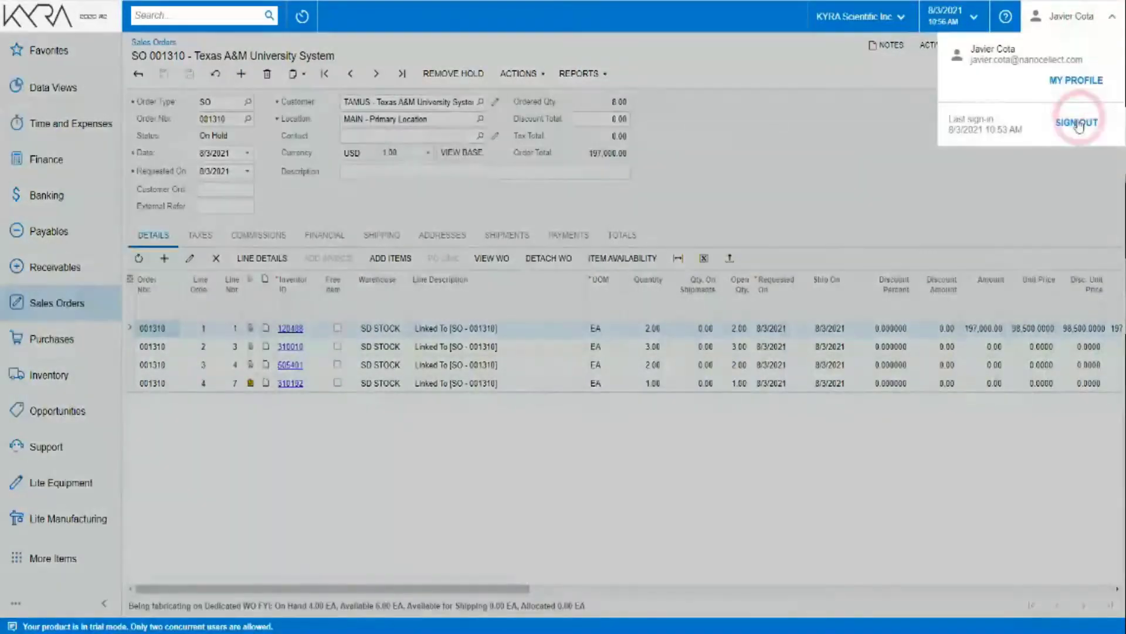
{"action": "left_click", "coordinate": [890, 286]}
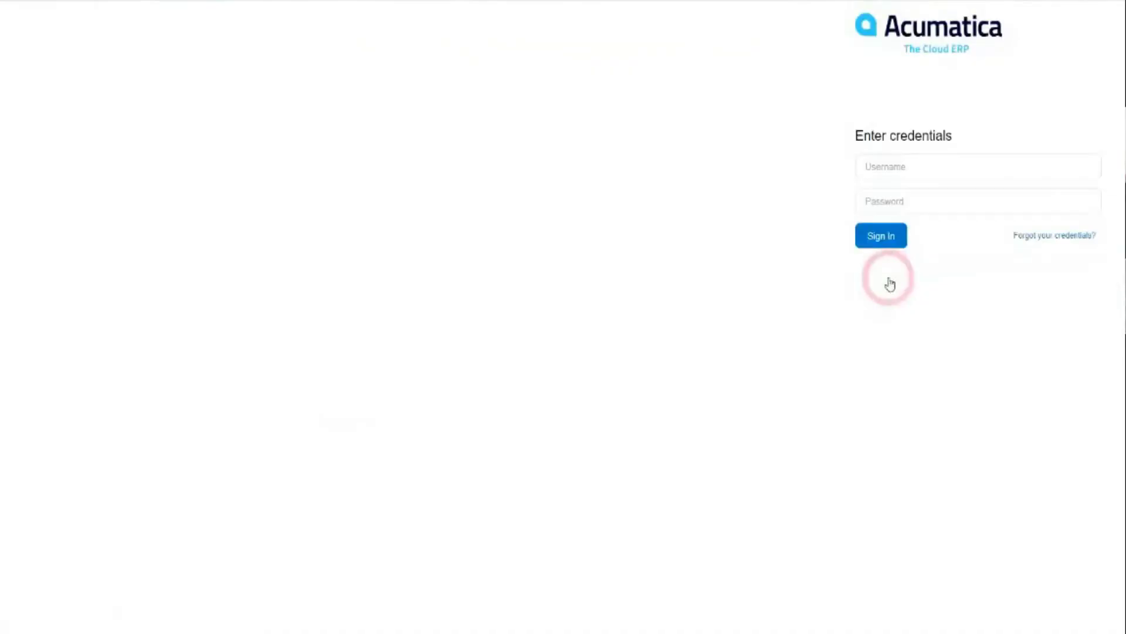
{"action": "left_click", "coordinate": [962, 174]}
{"action": "left_click", "coordinate": [918, 206]}
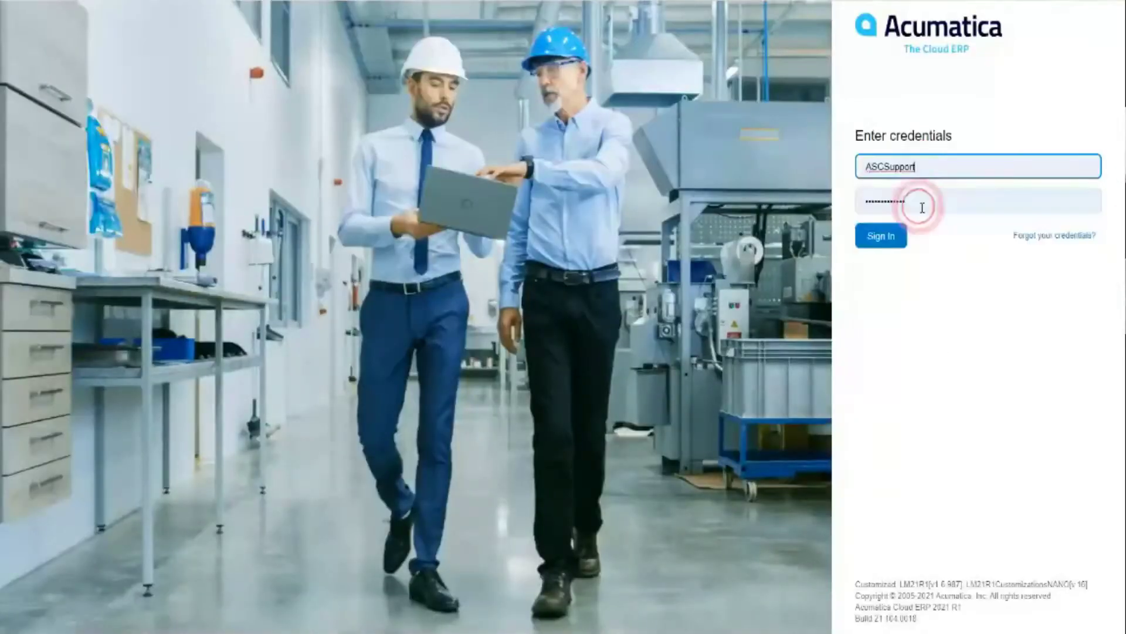
{"action": "left_click", "coordinate": [883, 234]}
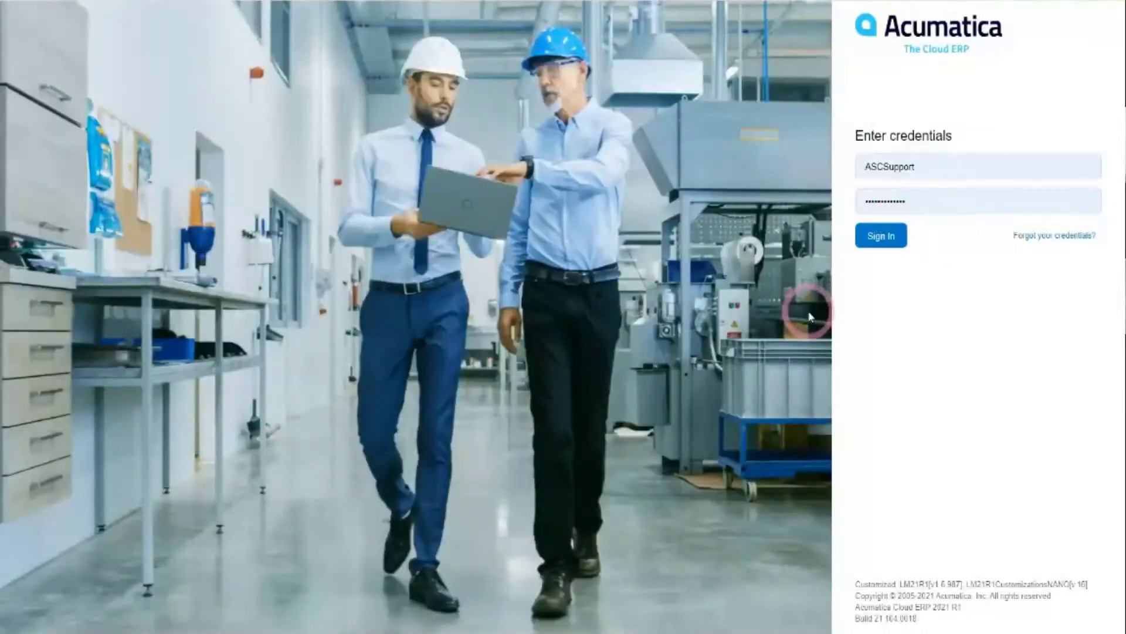
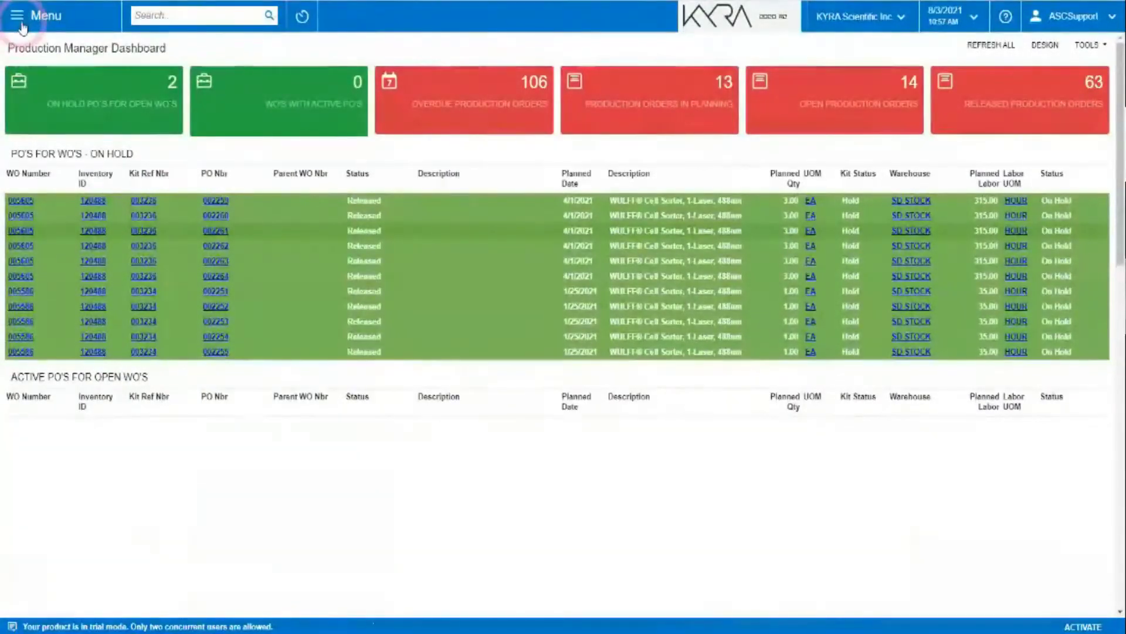
Open Prod Order Time Capture and select work order 005476 (LOT 34).
{"action": "left_click", "coordinate": [22, 26]}
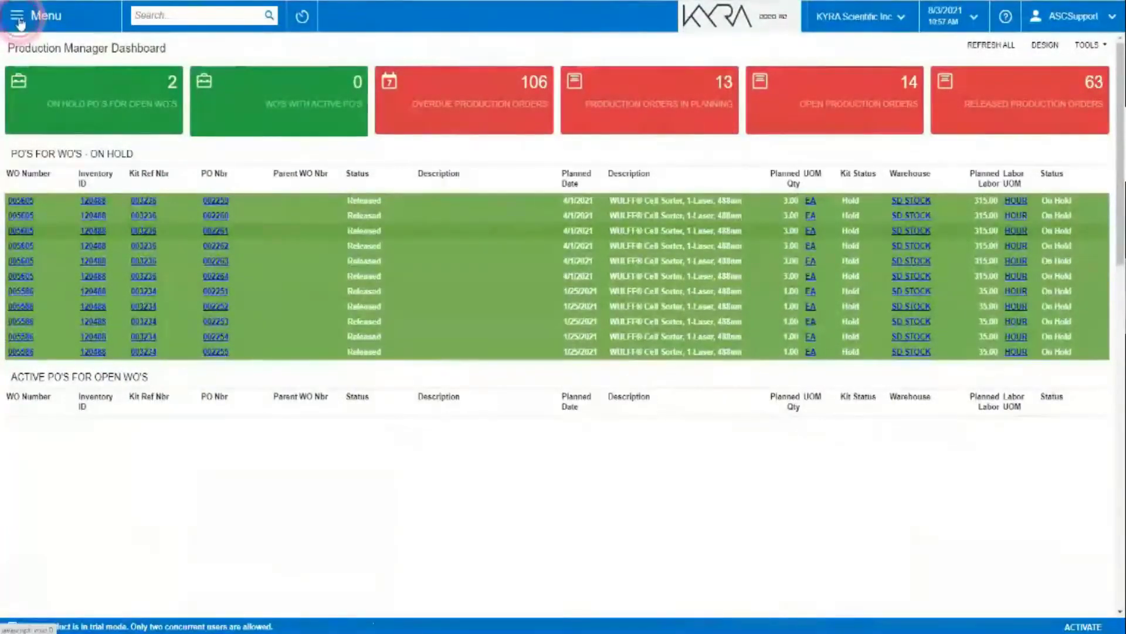
{"action": "left_click", "coordinate": [88, 447]}
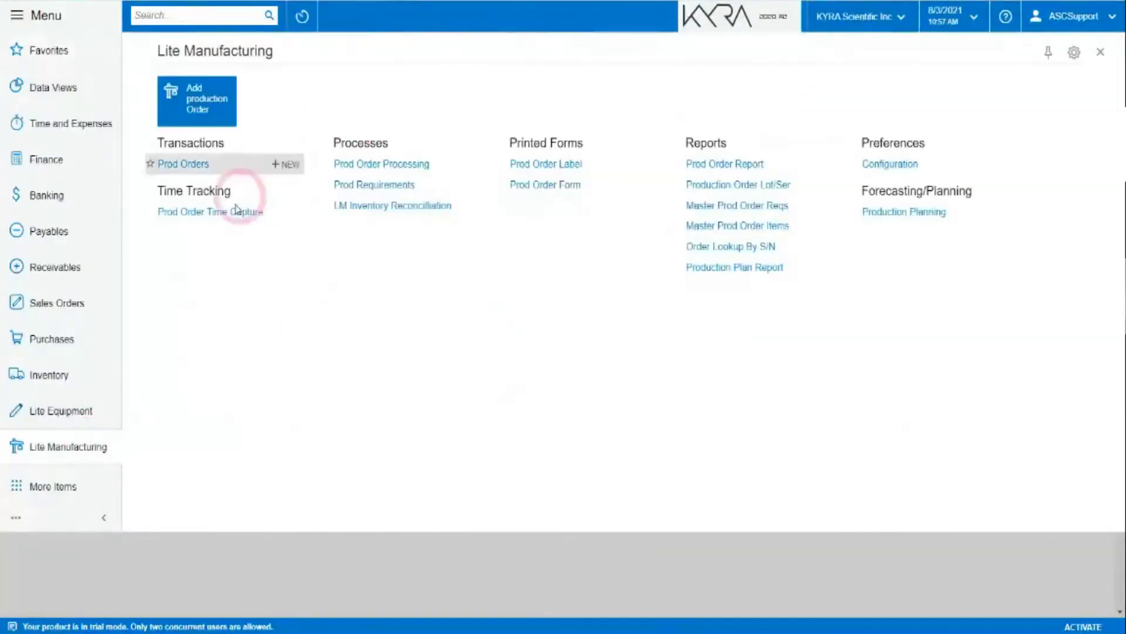
{"action": "left_click", "coordinate": [213, 211]}
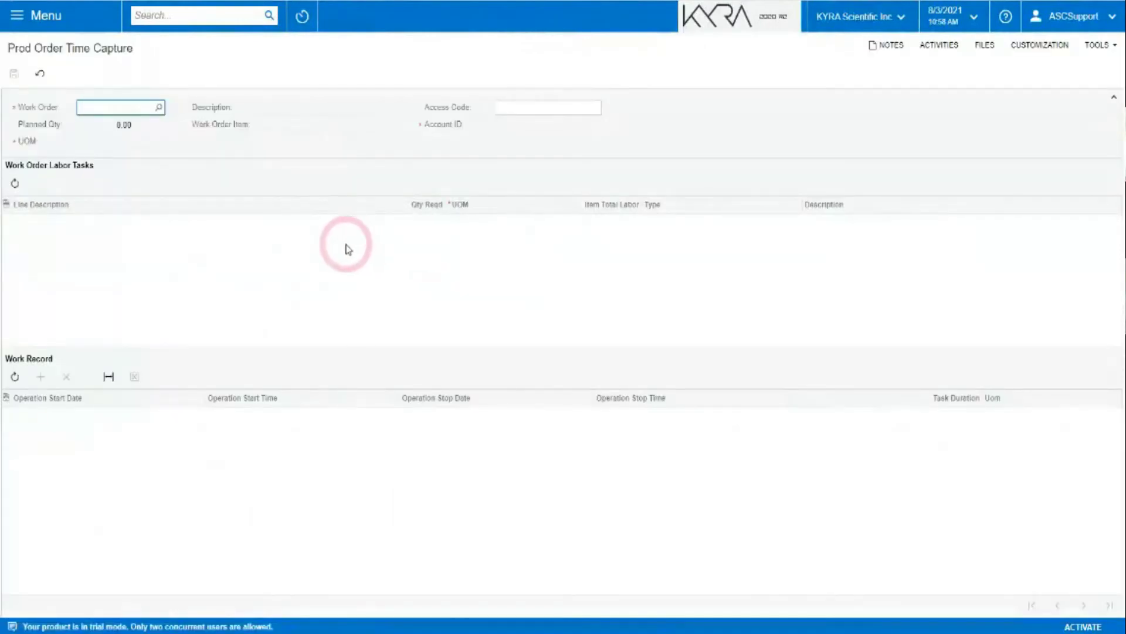
{"action": "left_click", "coordinate": [159, 106]}
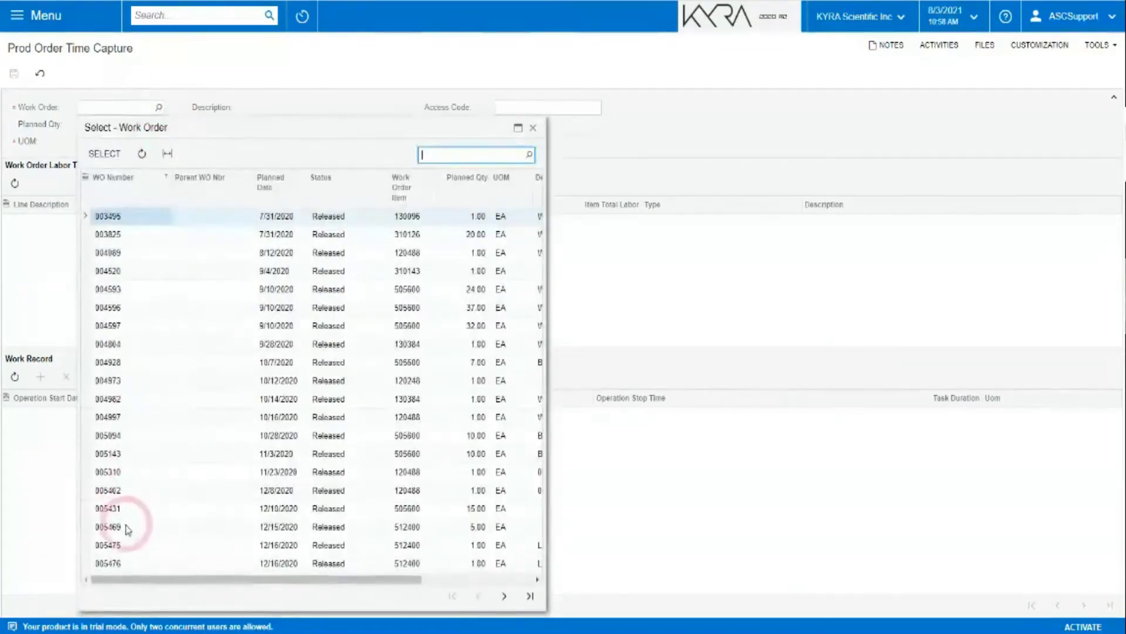
{"action": "left_click", "coordinate": [109, 563]}
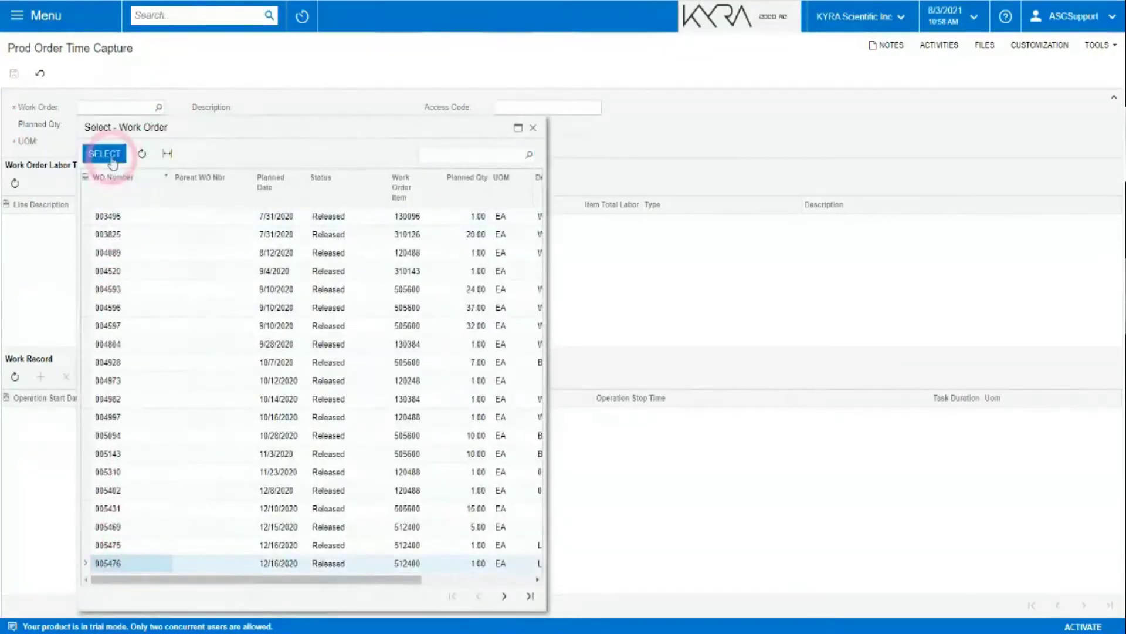
{"action": "left_click", "coordinate": [104, 154]}
Enter the access code, add a work record on Labor, Sterilization, then switch to Labor, Warehouse Consumables.
{"action": "left_click", "coordinate": [523, 108]}
{"action": "type", "text": "•••"}
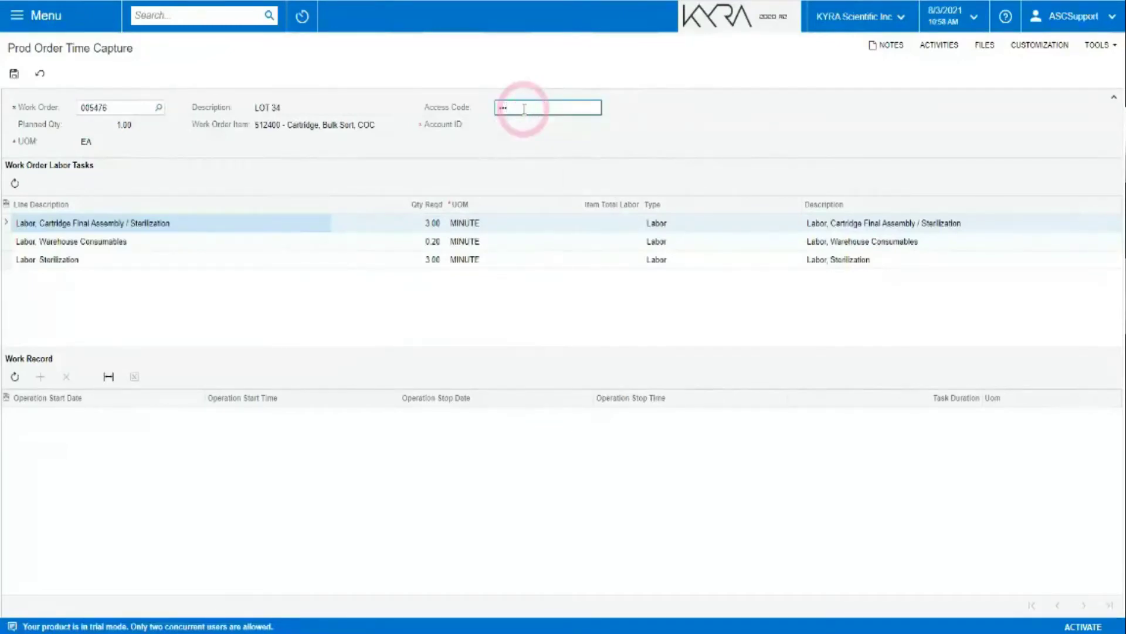
{"action": "key", "text": "Tab"}
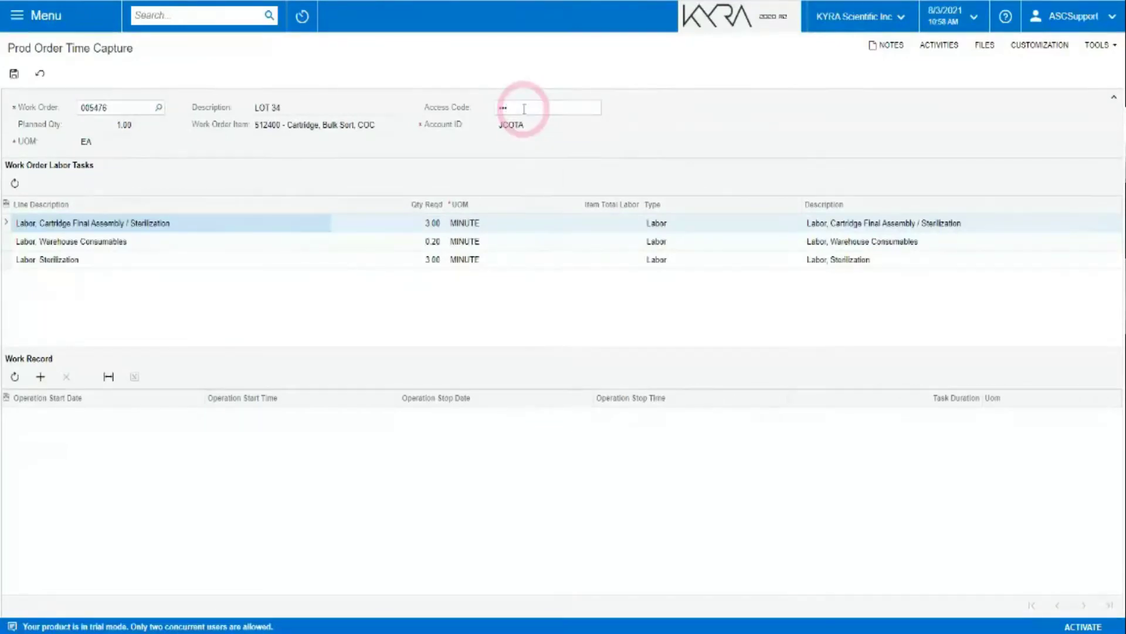
{"action": "left_click", "coordinate": [73, 261]}
{"action": "left_click", "coordinate": [41, 378]}
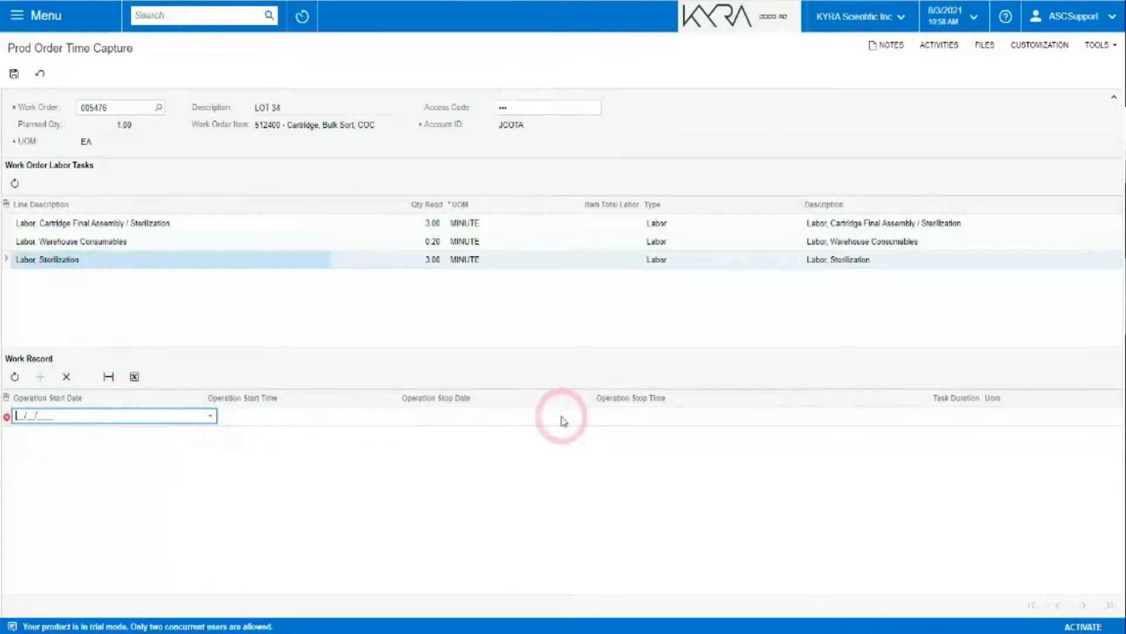
{"action": "left_click", "coordinate": [917, 424]}
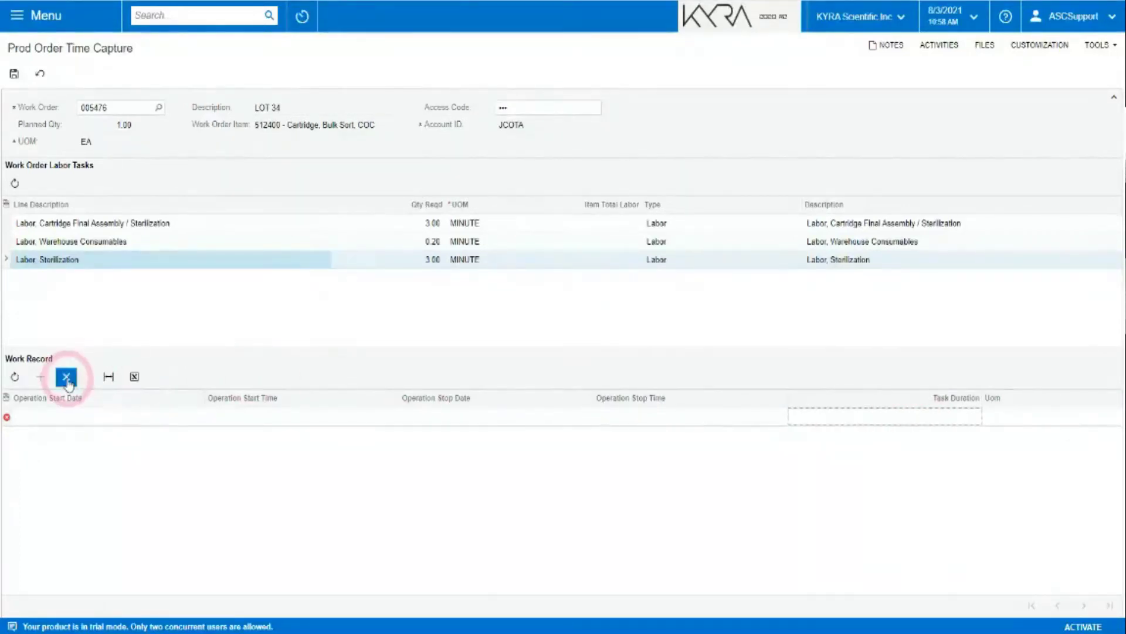
{"action": "left_click", "coordinate": [214, 241]}
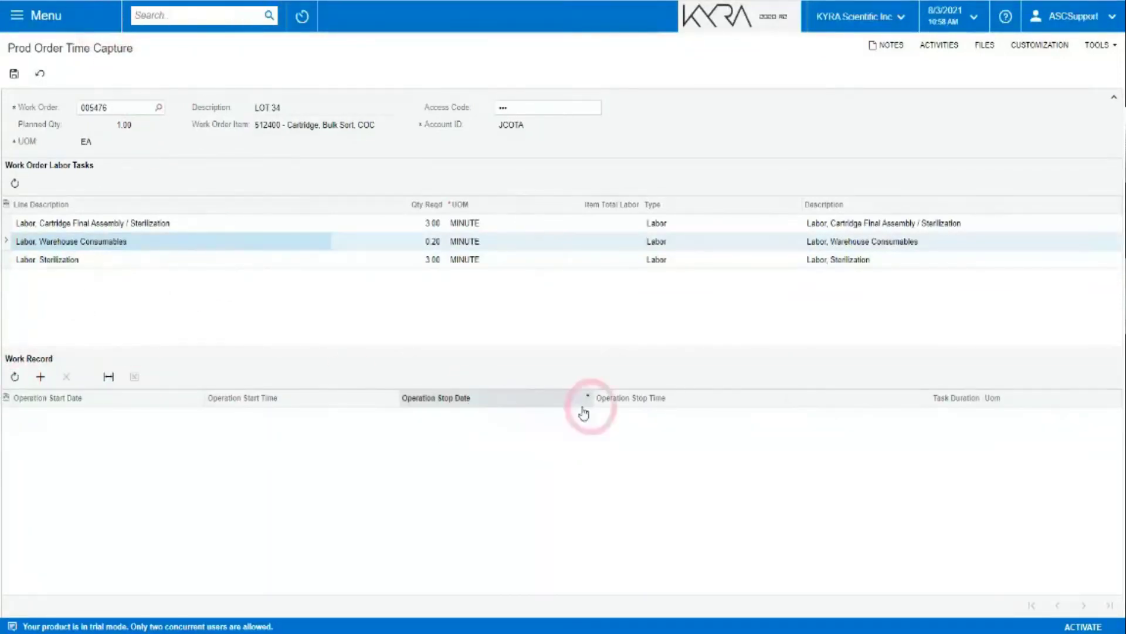
Open production order 005723, review its Labor / Nonstock Items, then move to order 001005.
{"action": "left_click", "coordinate": [18, 16]}
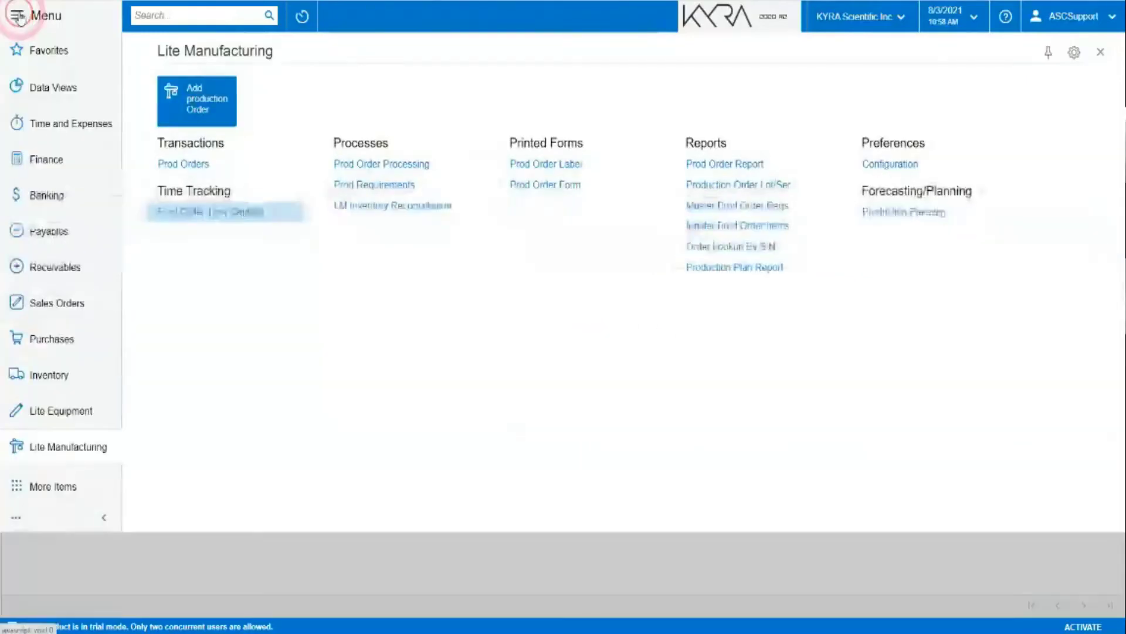
{"action": "left_click", "coordinate": [176, 164]}
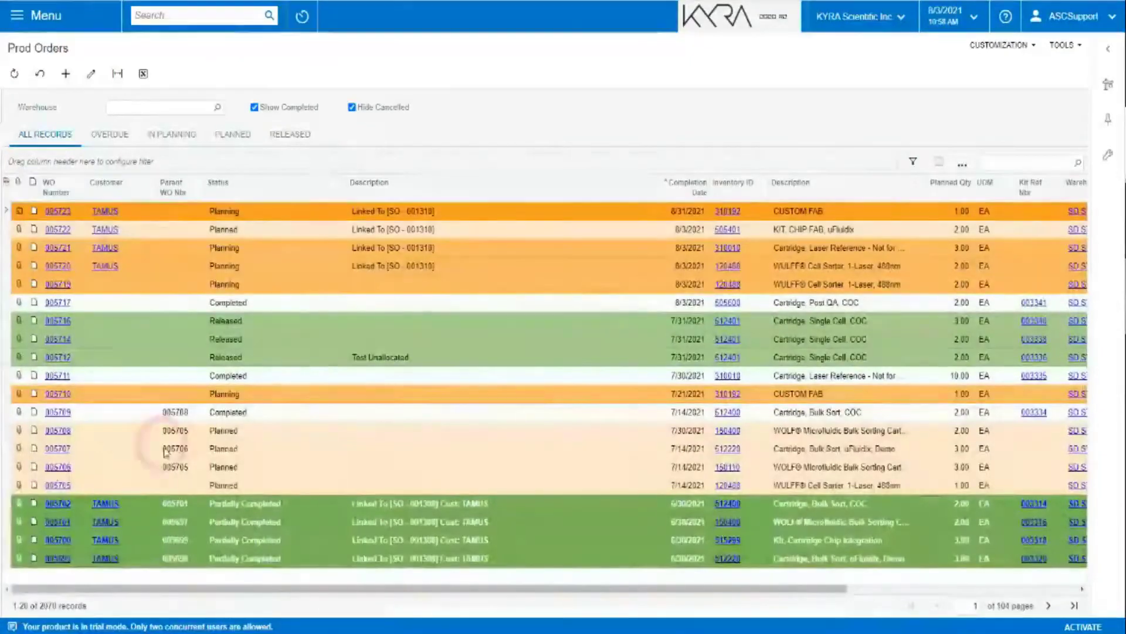
{"action": "left_click", "coordinate": [60, 213]}
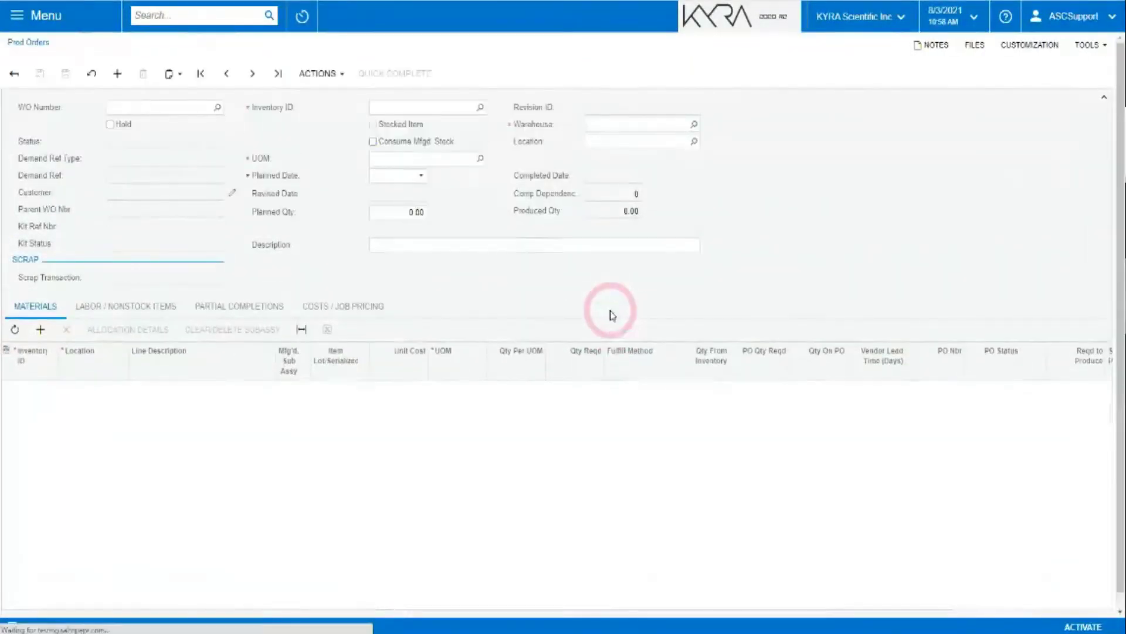
{"action": "left_click", "coordinate": [228, 310]}
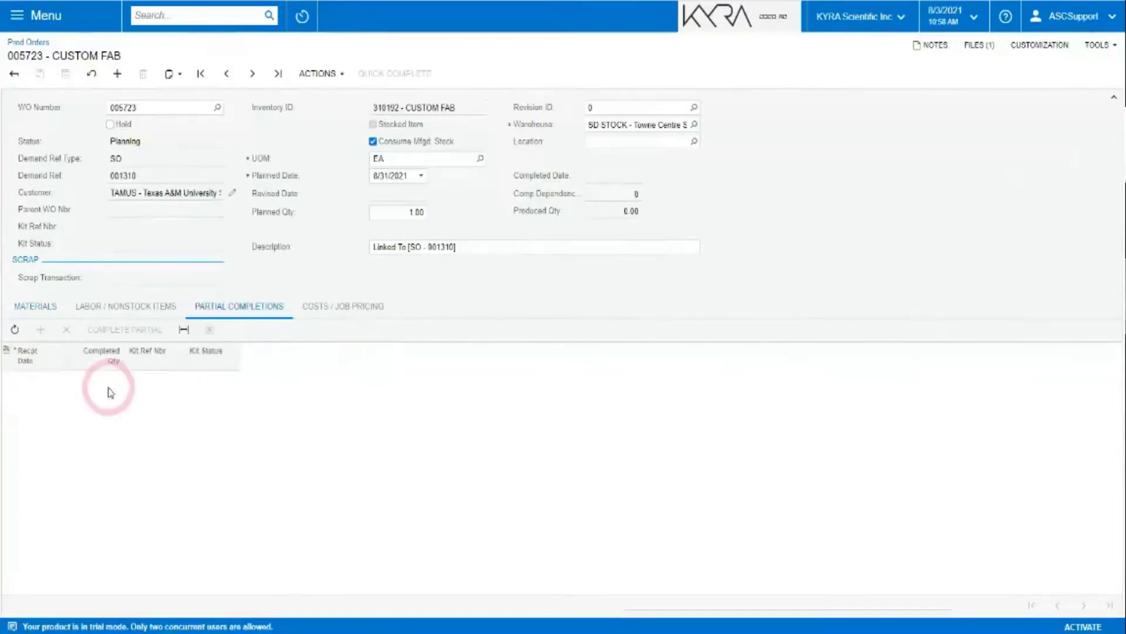
{"action": "left_click", "coordinate": [163, 308]}
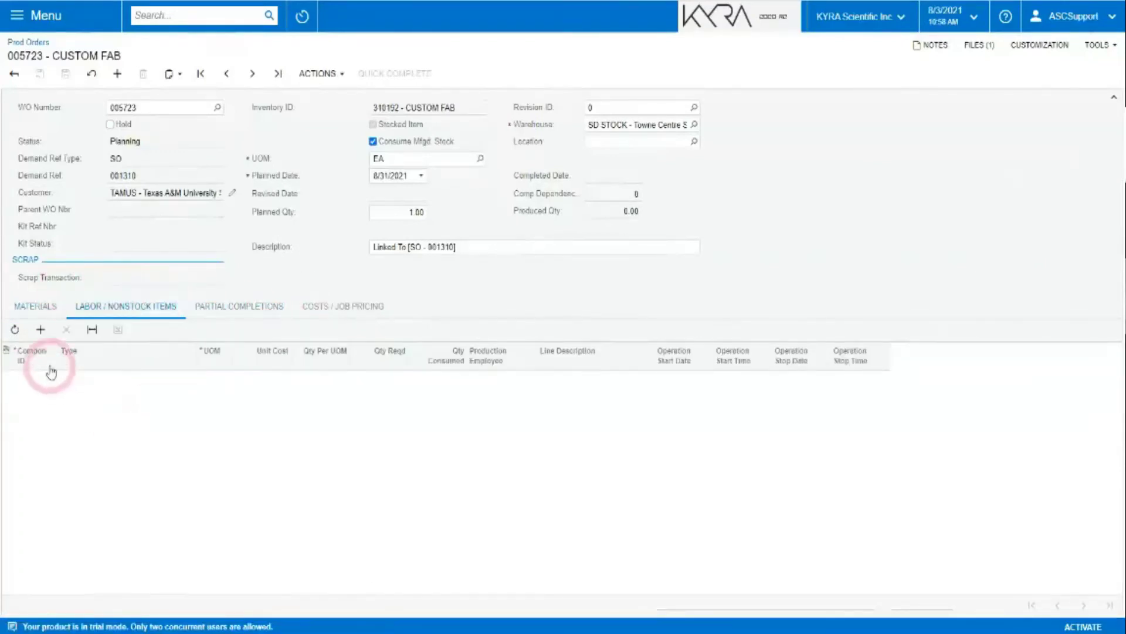
{"action": "left_click", "coordinate": [251, 74]}
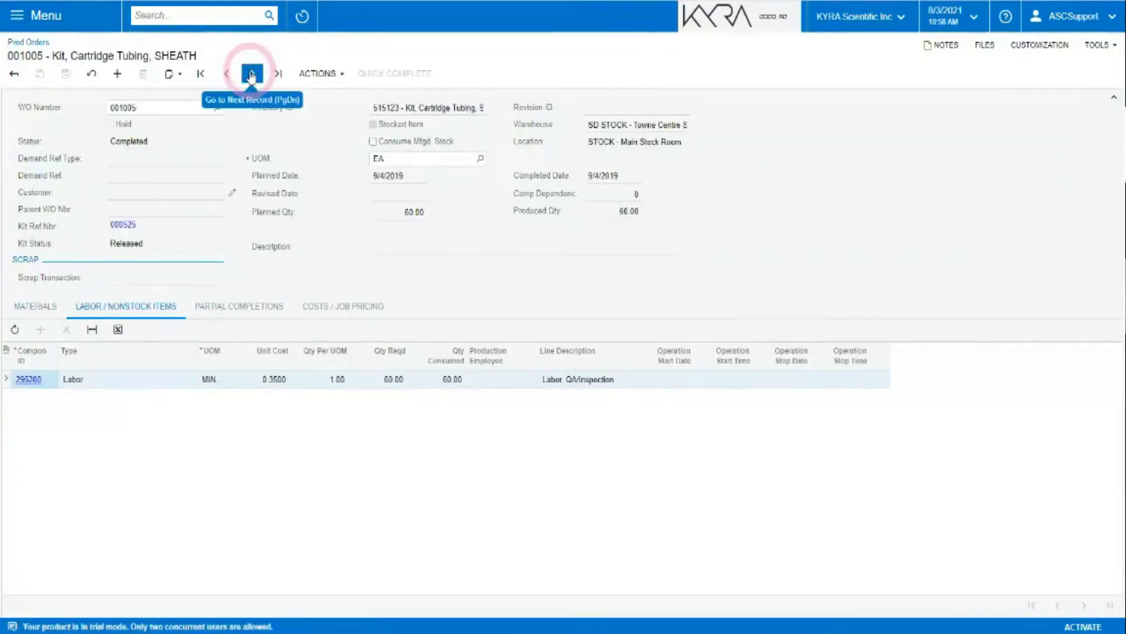
Inspect the Qty Consumed filter options without filtering, then edit the QA/Inspection line's Operation Start Date.
{"action": "left_click", "coordinate": [441, 381]}
{"action": "left_click", "coordinate": [446, 361]}
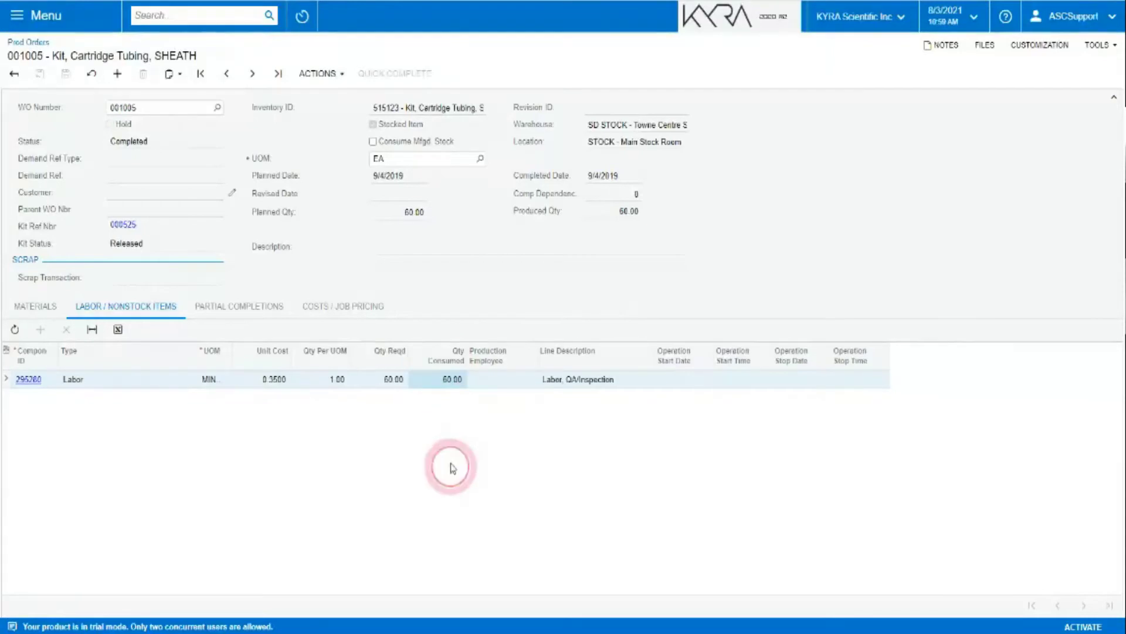
{"action": "left_click", "coordinate": [434, 360]}
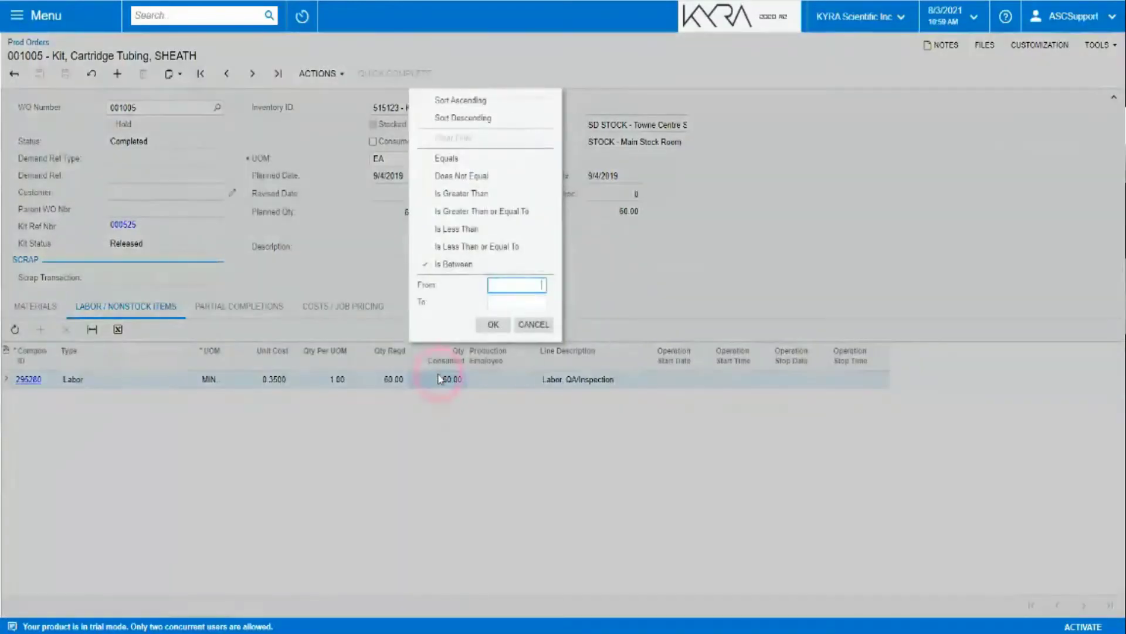
{"action": "left_click", "coordinate": [533, 323]}
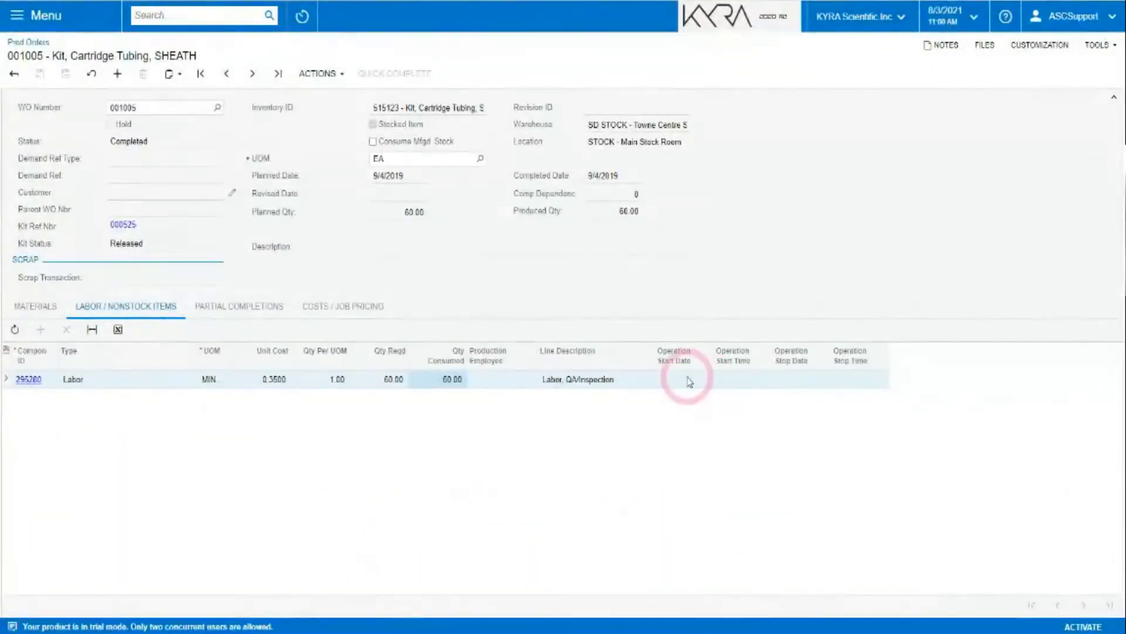
{"action": "left_click", "coordinate": [689, 380]}
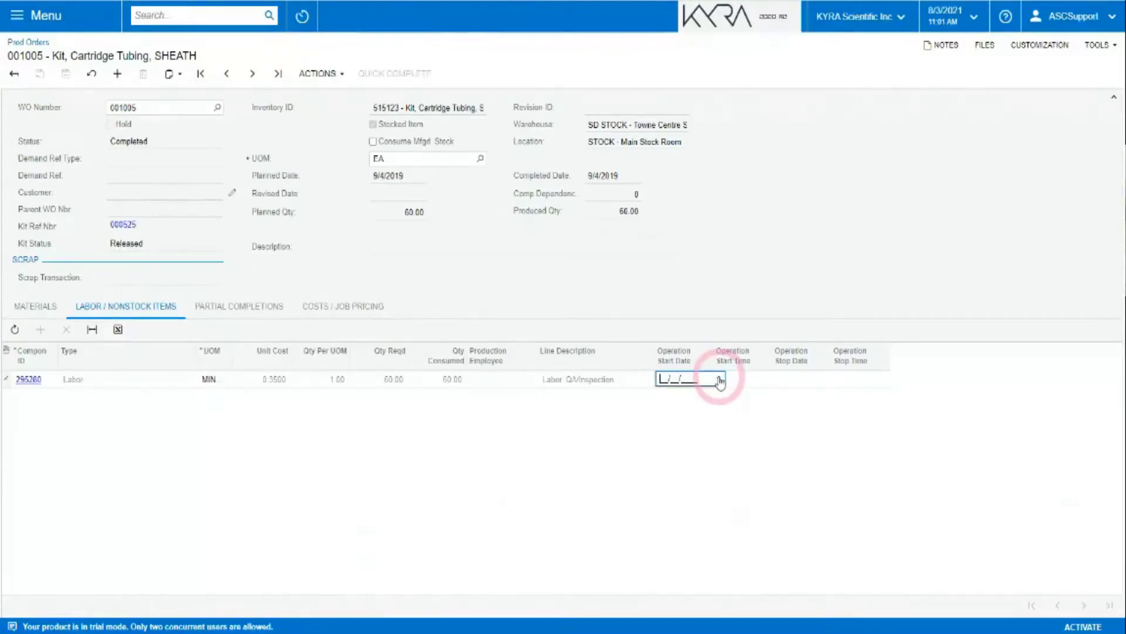
Schedule the QA/Inspection labor line on 8/2/2021 from 1:00 AM to 3:00 AM and save.
{"action": "left_click", "coordinate": [721, 381]}
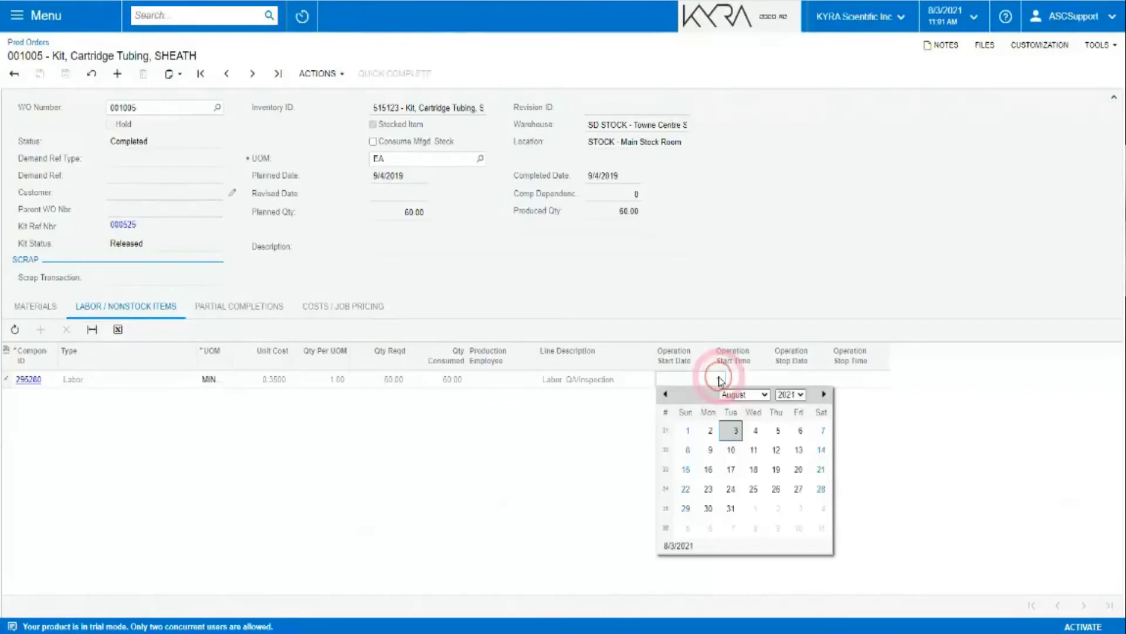
{"action": "left_click", "coordinate": [710, 430]}
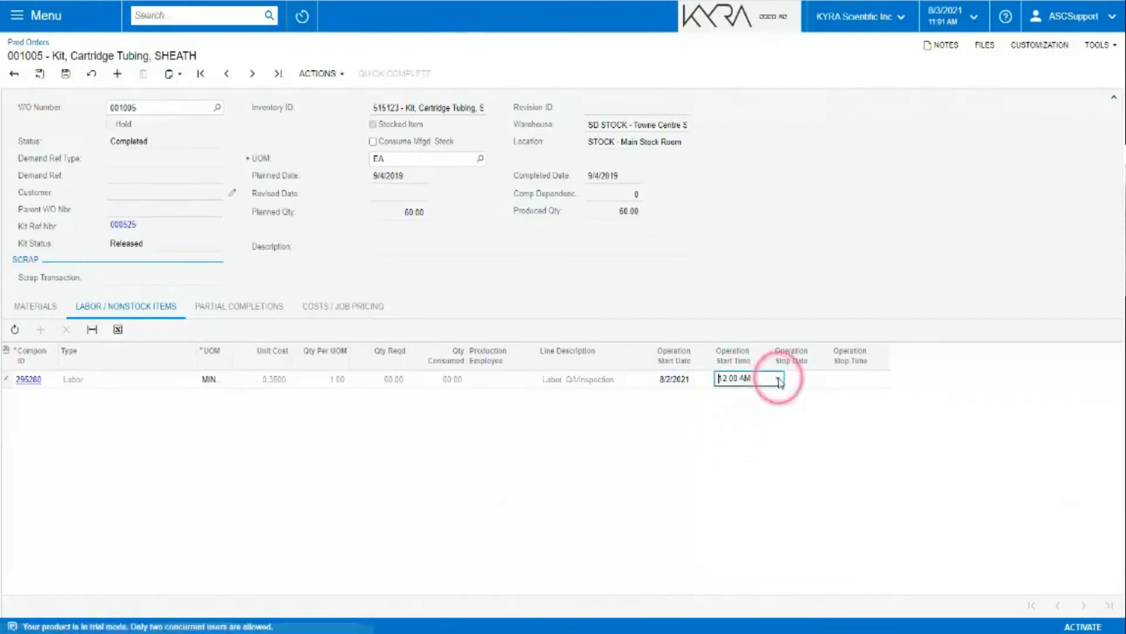
{"action": "left_click", "coordinate": [778, 381]}
{"action": "left_click", "coordinate": [728, 418]}
{"action": "left_click", "coordinate": [832, 381]}
{"action": "left_click", "coordinate": [837, 382]}
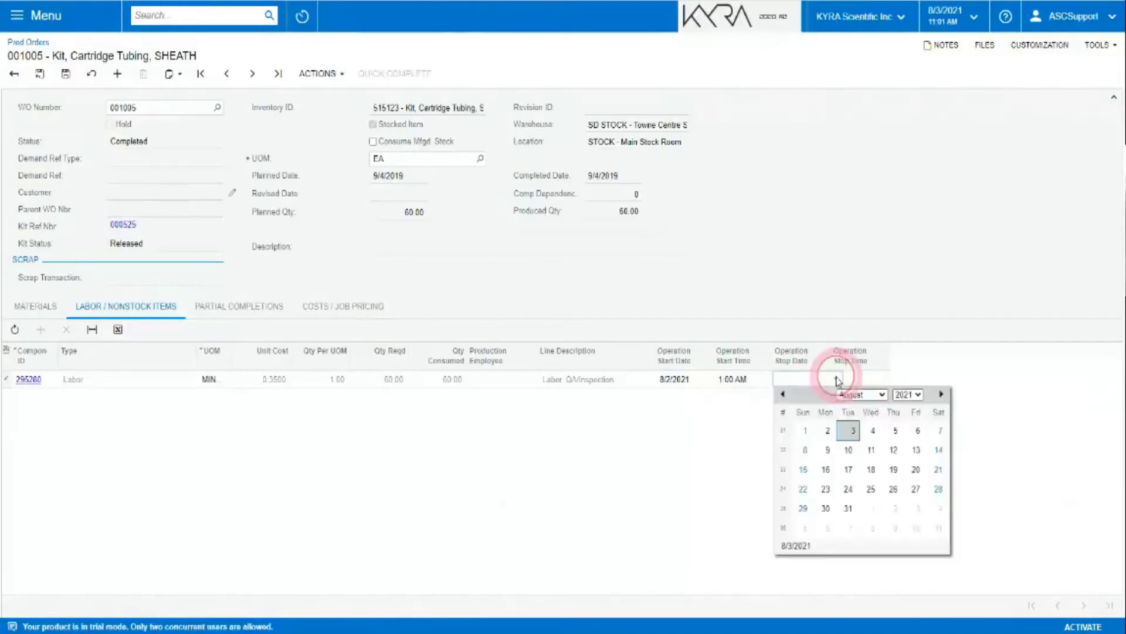
{"action": "left_click", "coordinate": [817, 430]}
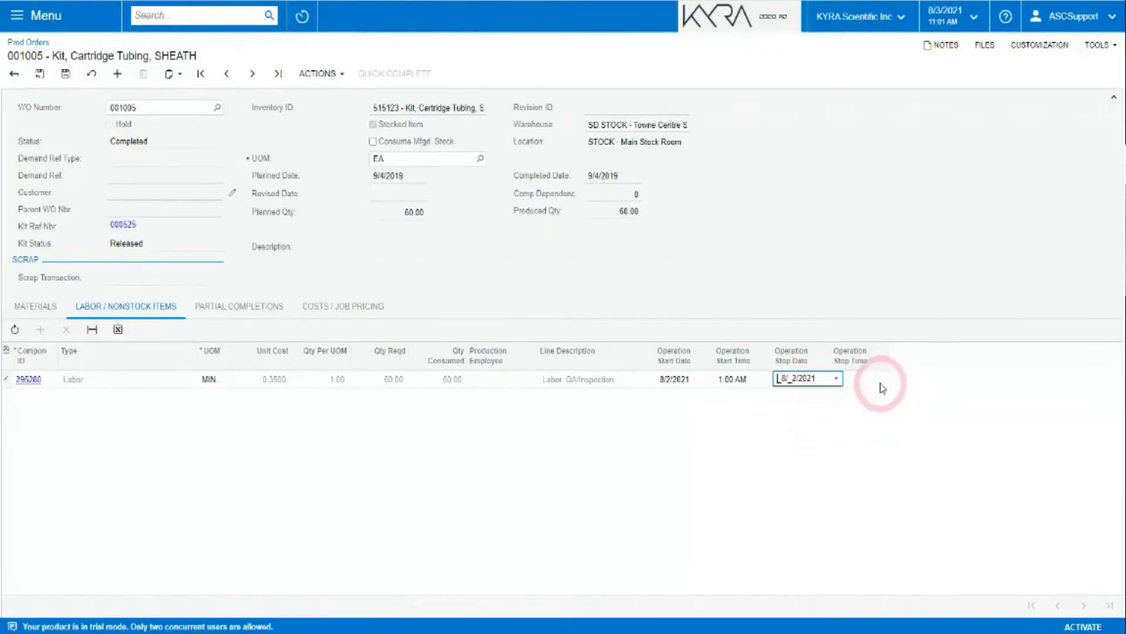
{"action": "left_click", "coordinate": [885, 381]}
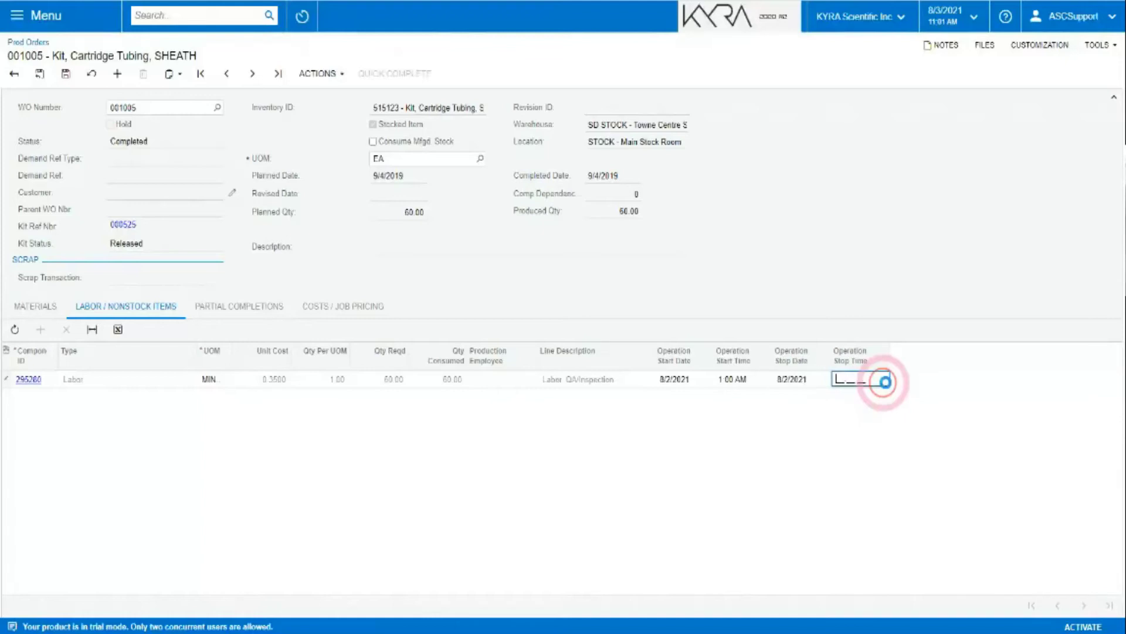
{"action": "left_click", "coordinate": [885, 380]}
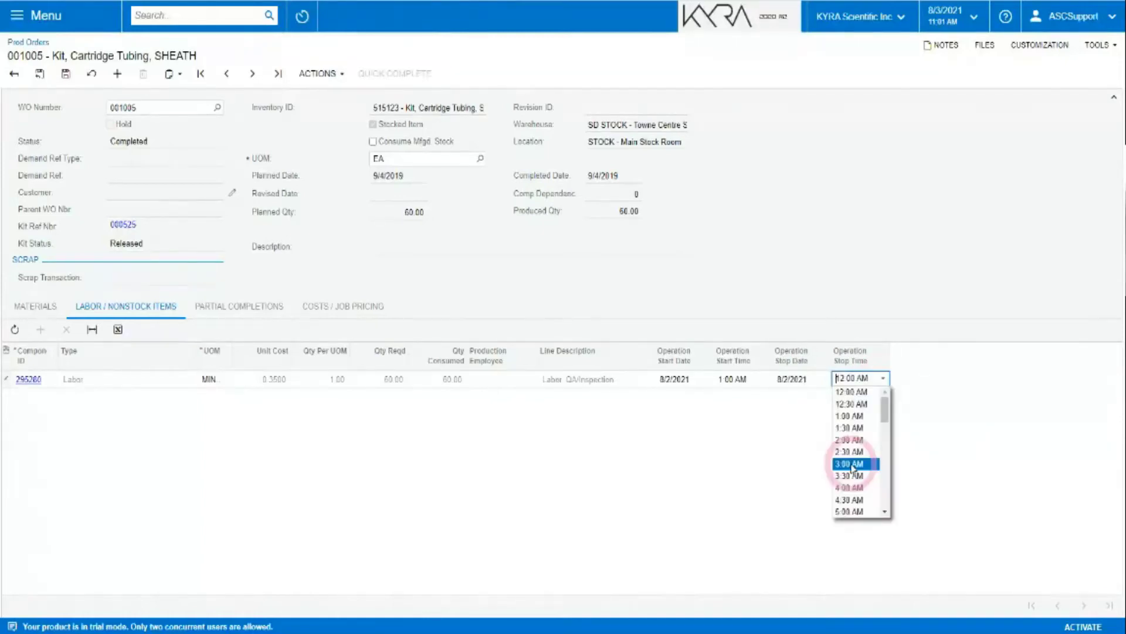
{"action": "left_click", "coordinate": [850, 464]}
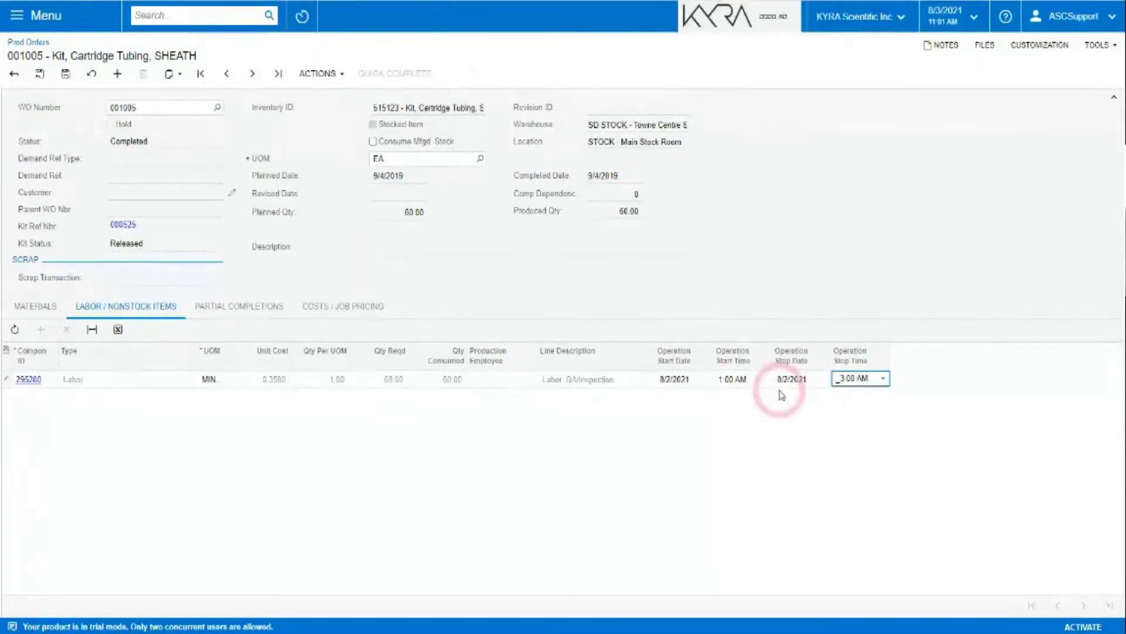
{"action": "left_click", "coordinate": [63, 74]}
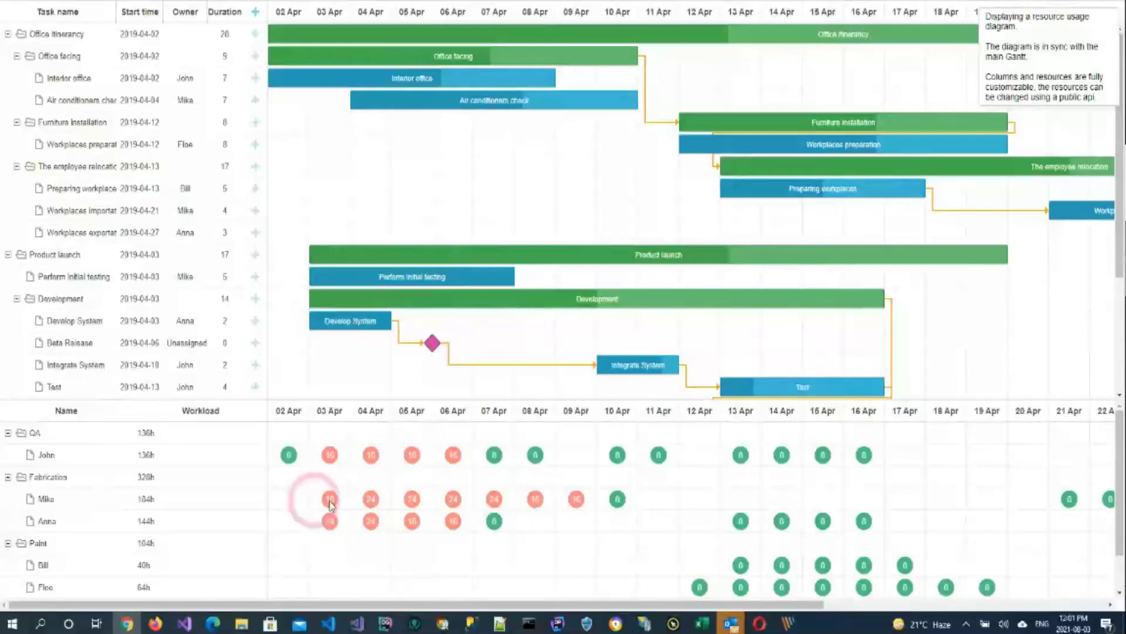
In the Gantt demo, select John under QA and drag Air conditioners check one day later.
{"action": "left_click", "coordinate": [82, 473]}
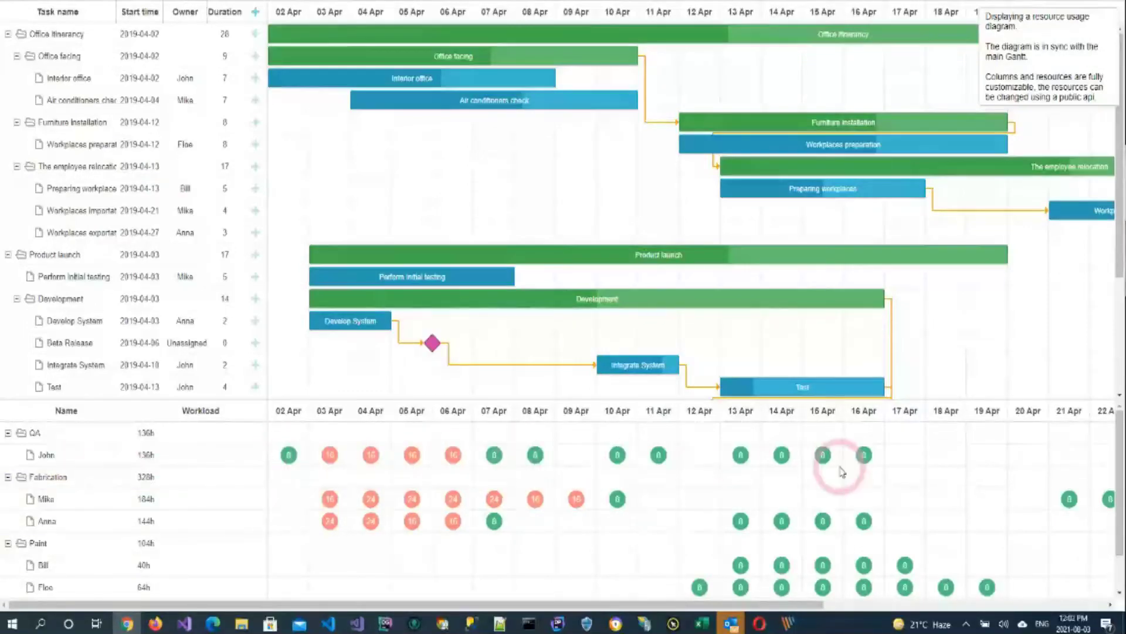
{"action": "left_click", "coordinate": [53, 433]}
{"action": "left_click", "coordinate": [59, 456]}
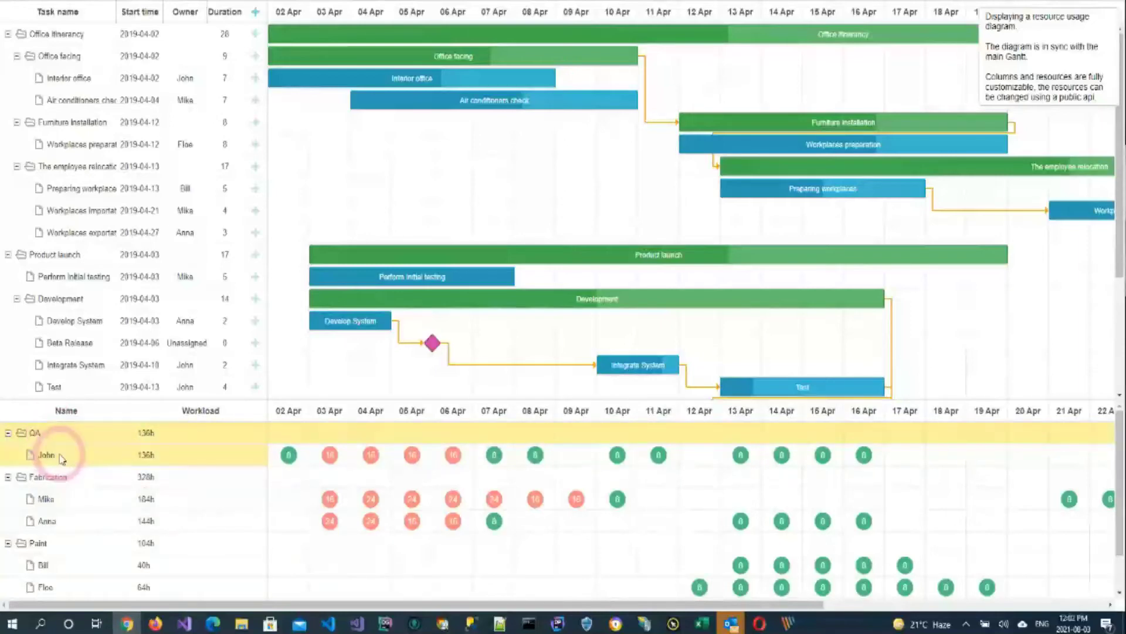
{"action": "left_click", "coordinate": [61, 457]}
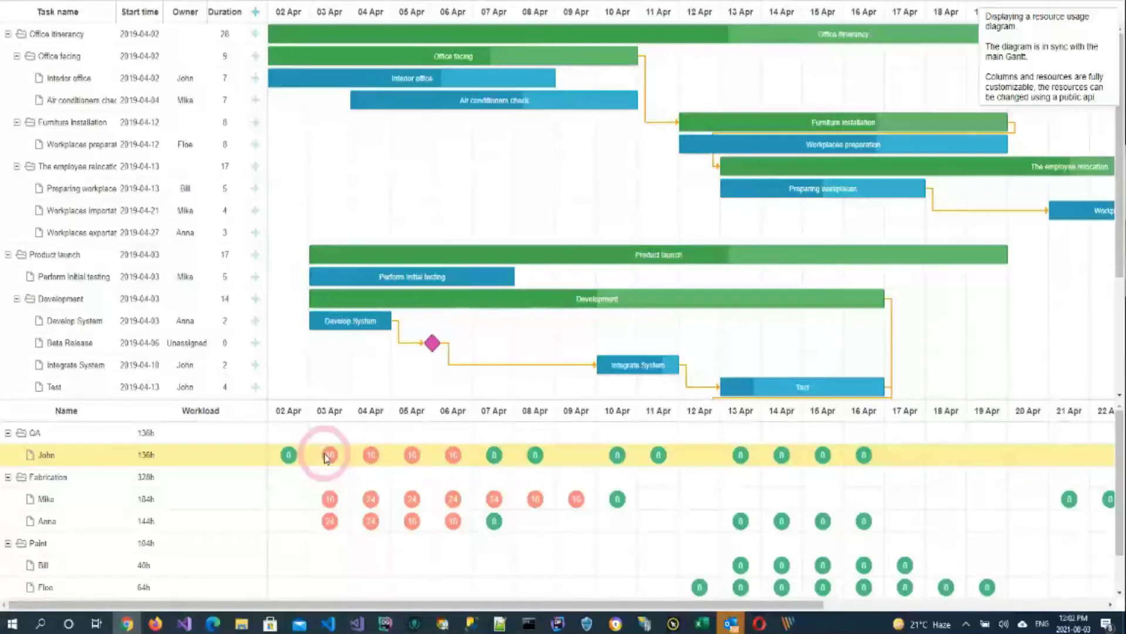
{"action": "left_click_drag", "start_coordinate": [468, 102], "coordinate": [413, 80]}
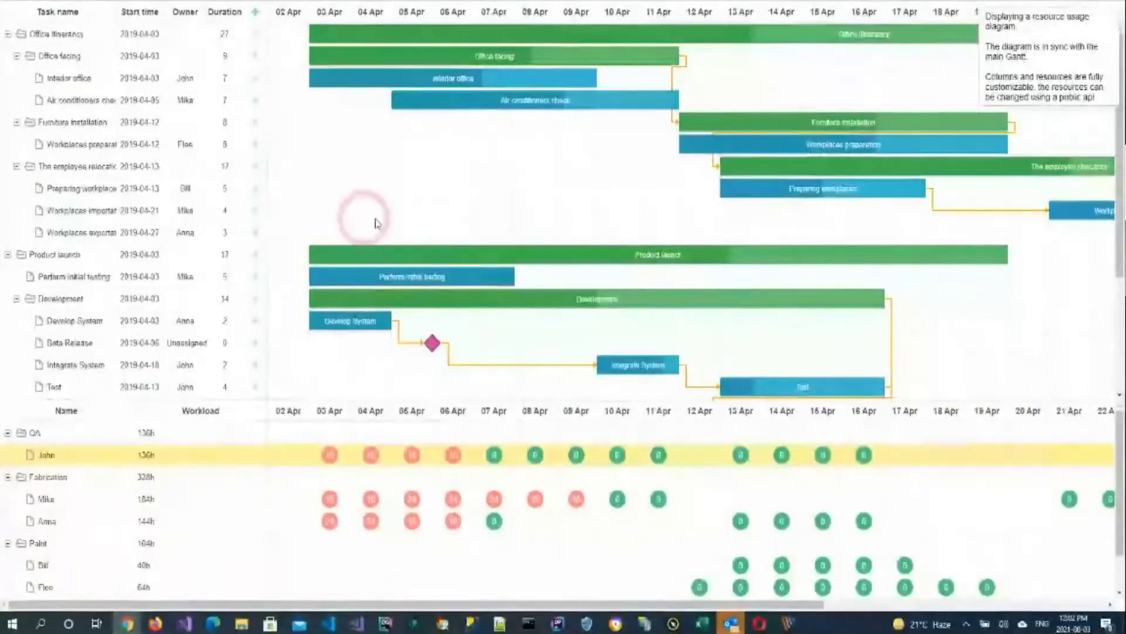
{"action": "left_click", "coordinate": [458, 55]}
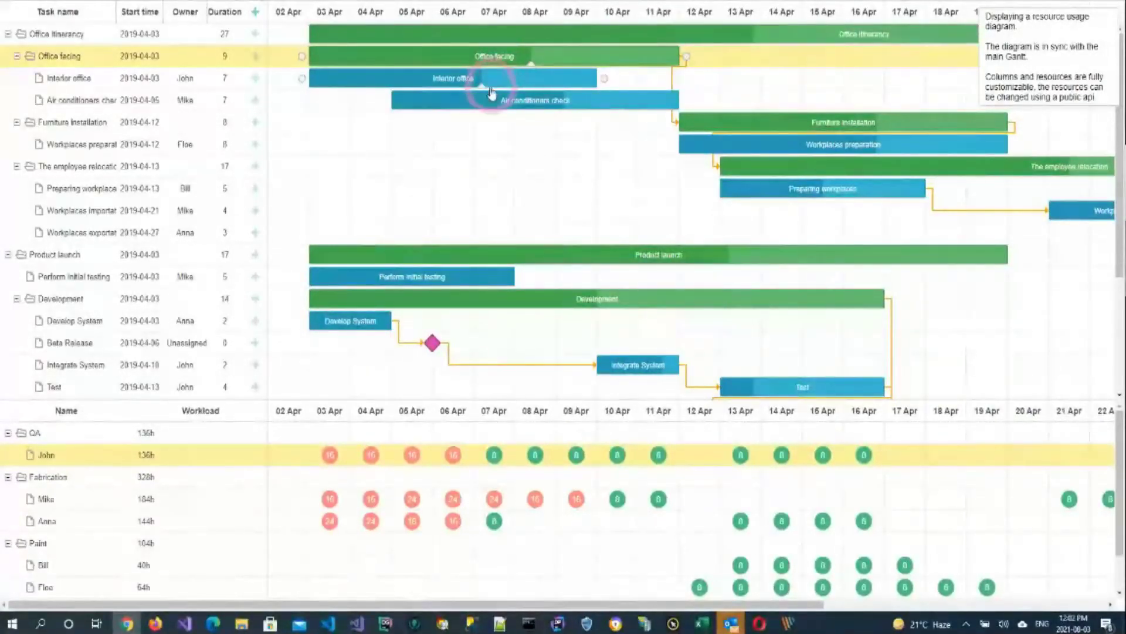
{"action": "mouse_move", "coordinate": [488, 103]}
{"action": "left_mouse_down"}
{"action": "mouse_move", "coordinate": [543, 101]}
{"action": "mouse_move", "coordinate": [484, 100]}
{"action": "left_mouse_up"}
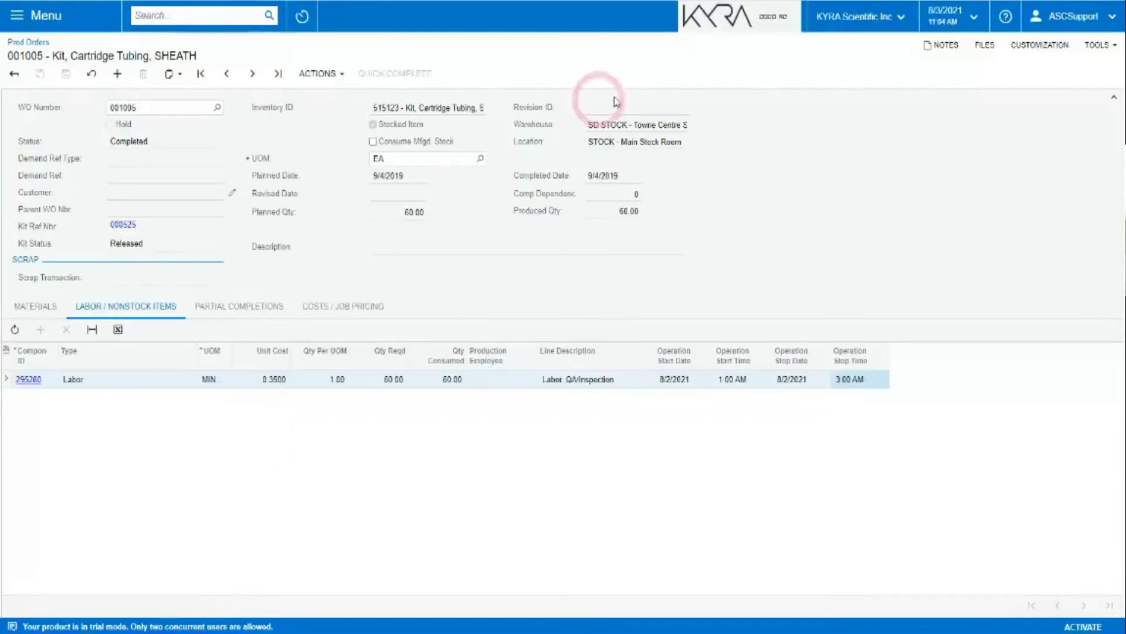
Open Prod Requirements and set the receipt warehouse to SD STOCK.
{"action": "left_click", "coordinate": [726, 18]}
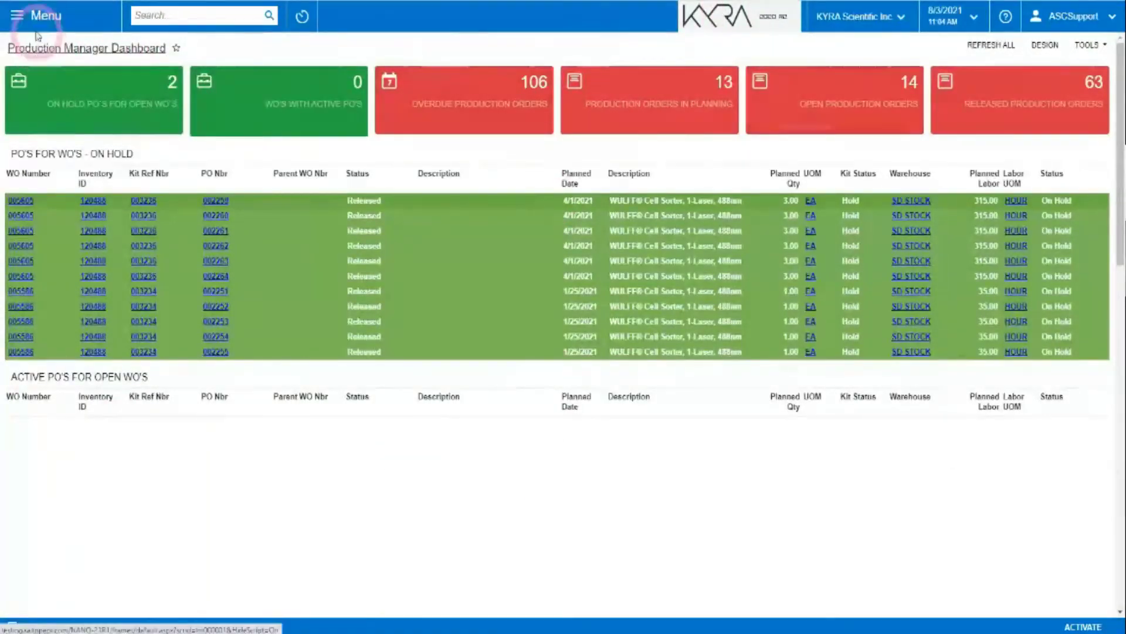
{"action": "left_click", "coordinate": [23, 18]}
{"action": "left_click", "coordinate": [382, 189]}
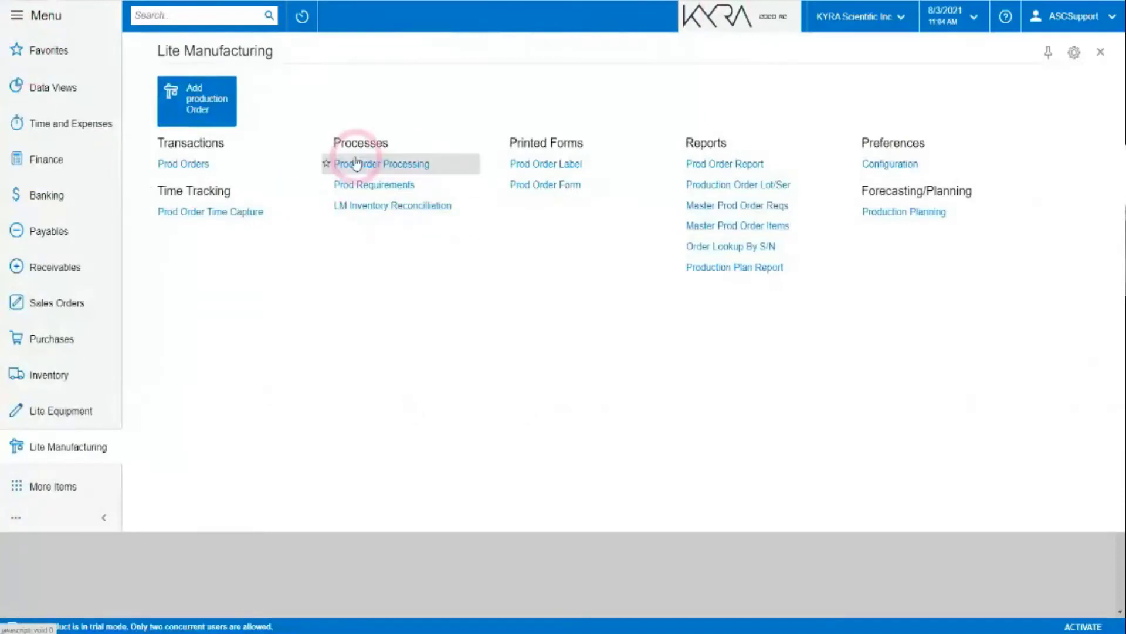
{"action": "left_click", "coordinate": [362, 184]}
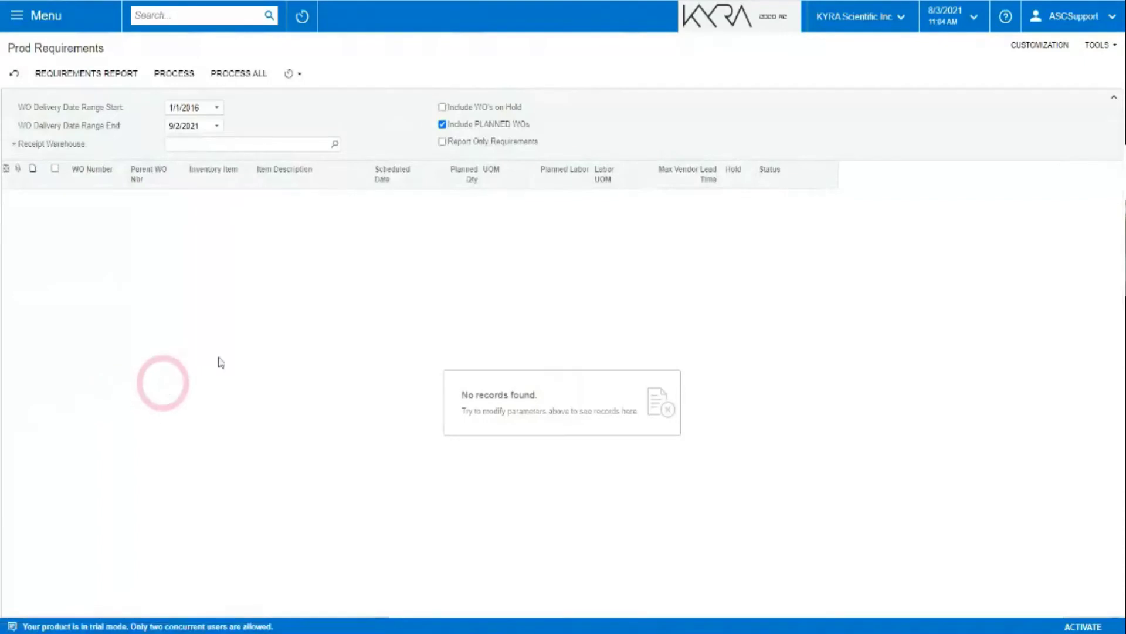
{"action": "left_click", "coordinate": [336, 145]}
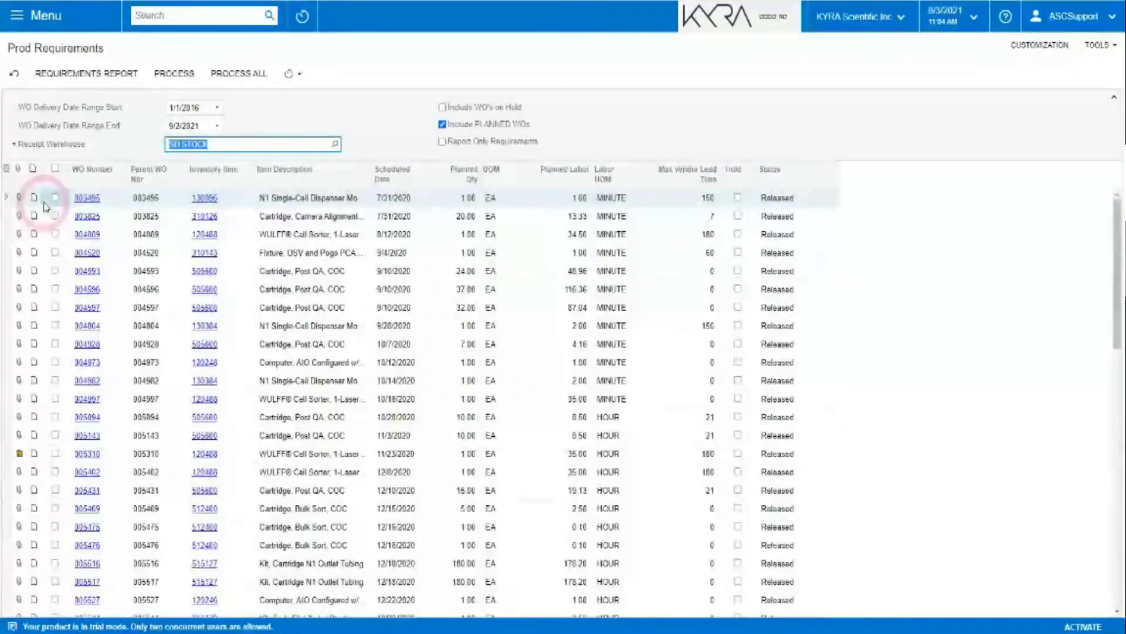
Tick the twelve work orders from 003495 through 004997 and request the requirements report.
{"action": "left_click", "coordinate": [57, 199]}
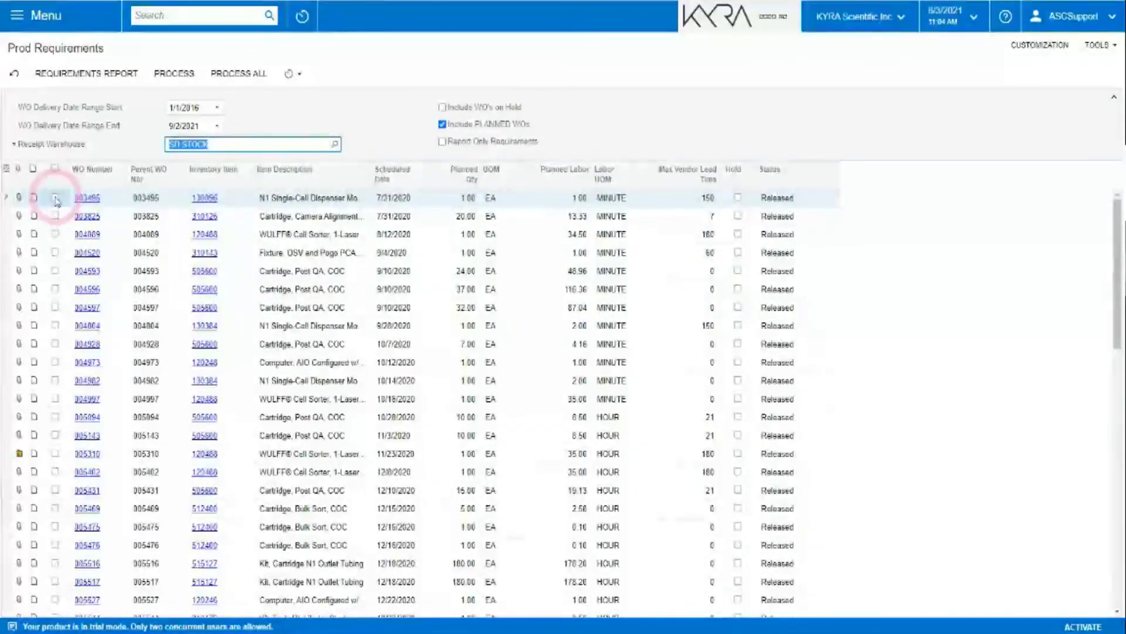
{"action": "left_click", "coordinate": [55, 216]}
{"action": "left_click", "coordinate": [54, 235]}
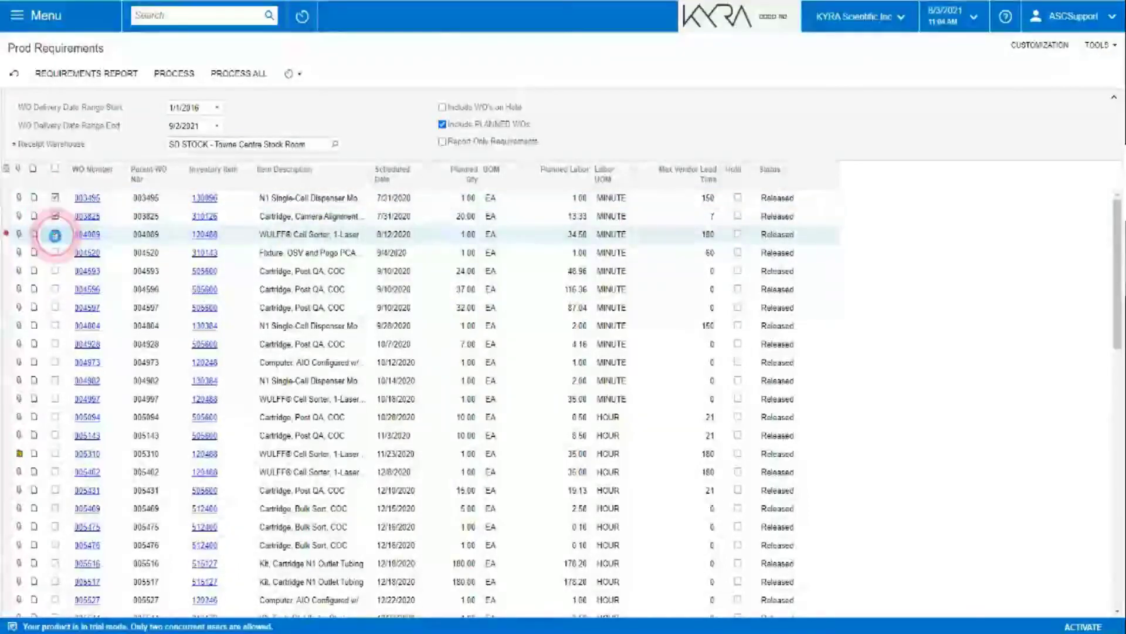
{"action": "left_click", "coordinate": [55, 253]}
{"action": "left_click", "coordinate": [55, 271]}
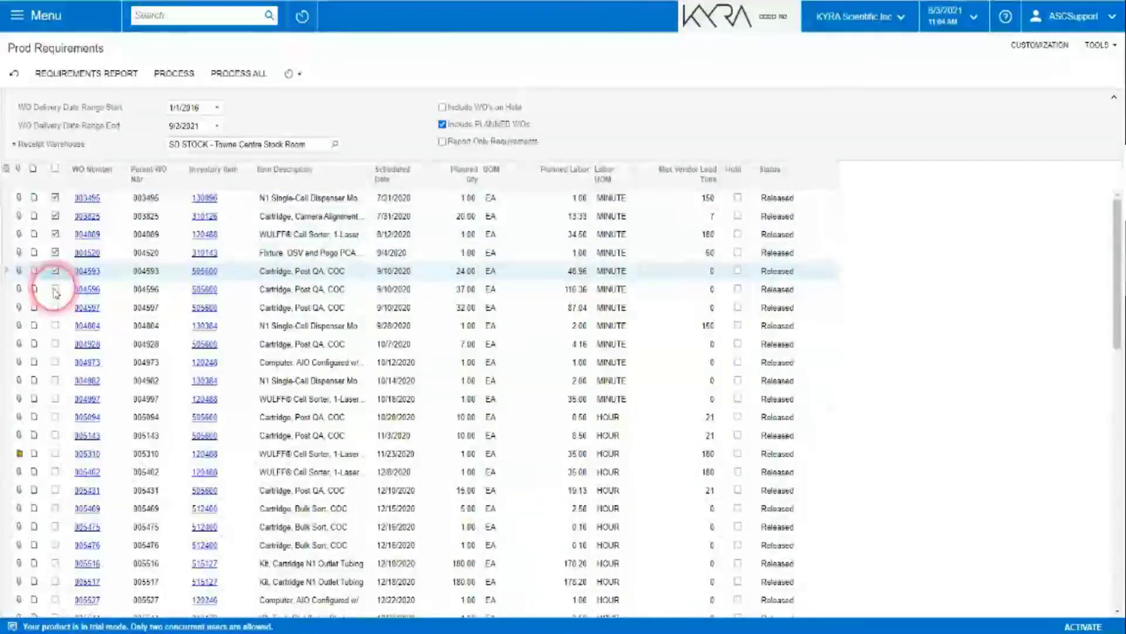
{"action": "left_click", "coordinate": [55, 289]}
{"action": "left_click", "coordinate": [56, 308]}
{"action": "left_click", "coordinate": [55, 326]}
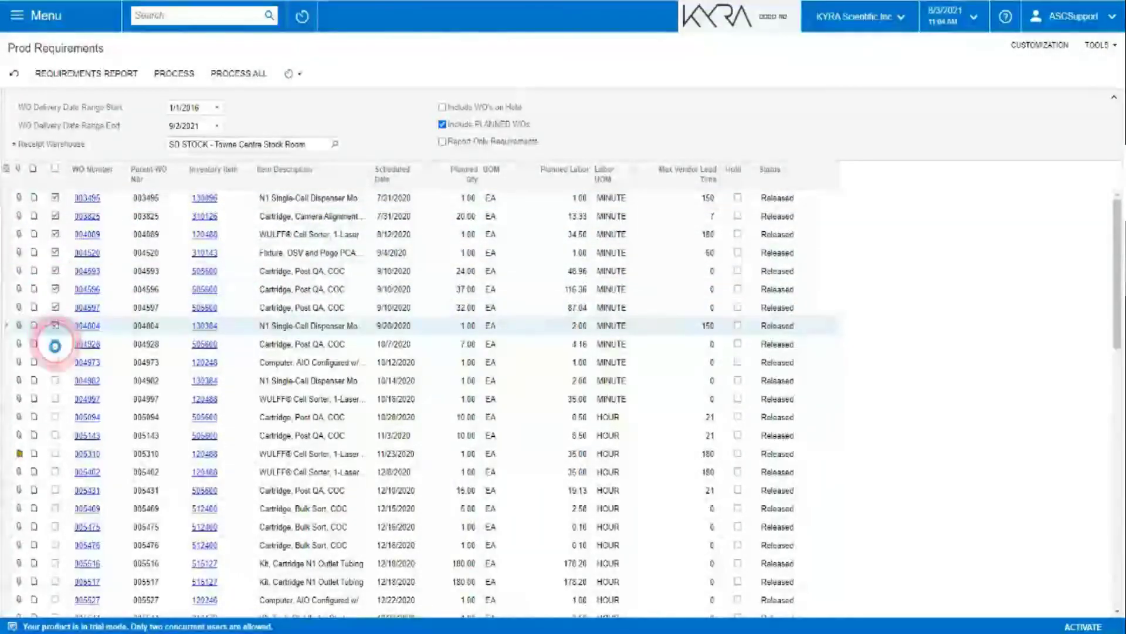
{"action": "left_click", "coordinate": [55, 344]}
{"action": "left_click", "coordinate": [55, 362]}
{"action": "left_click", "coordinate": [56, 380]}
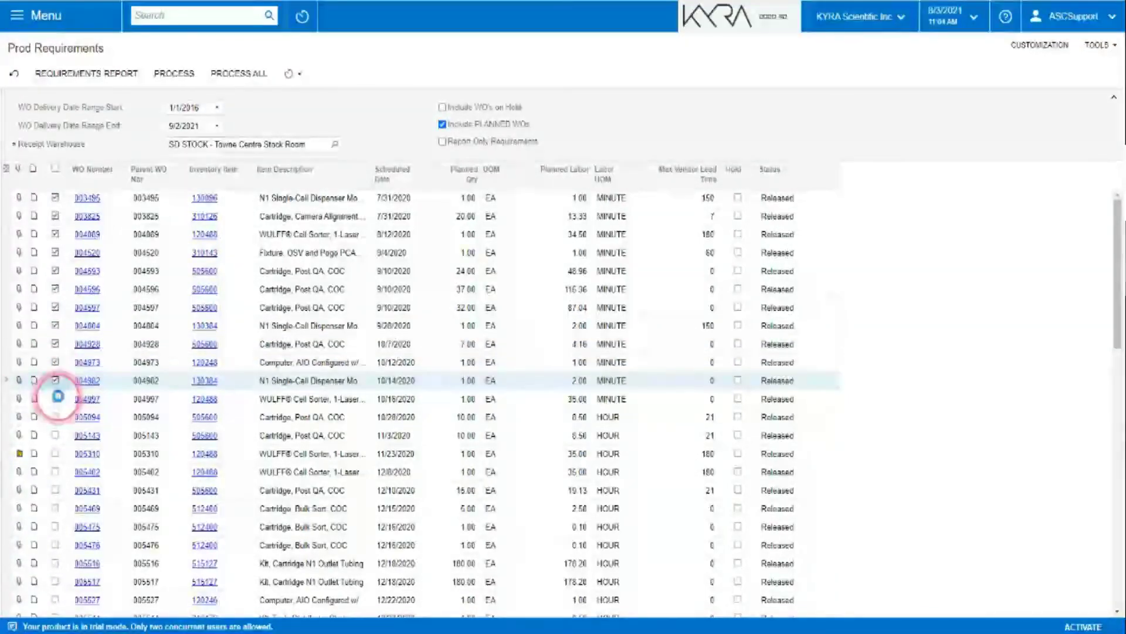
{"action": "left_click", "coordinate": [56, 400]}
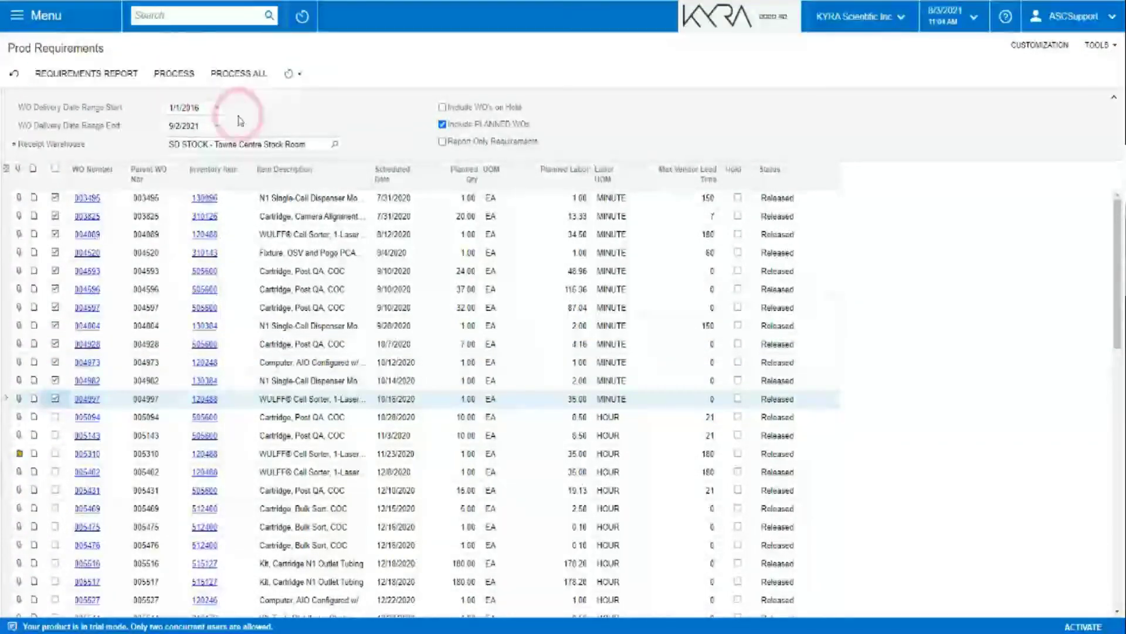
{"action": "left_click", "coordinate": [105, 82]}
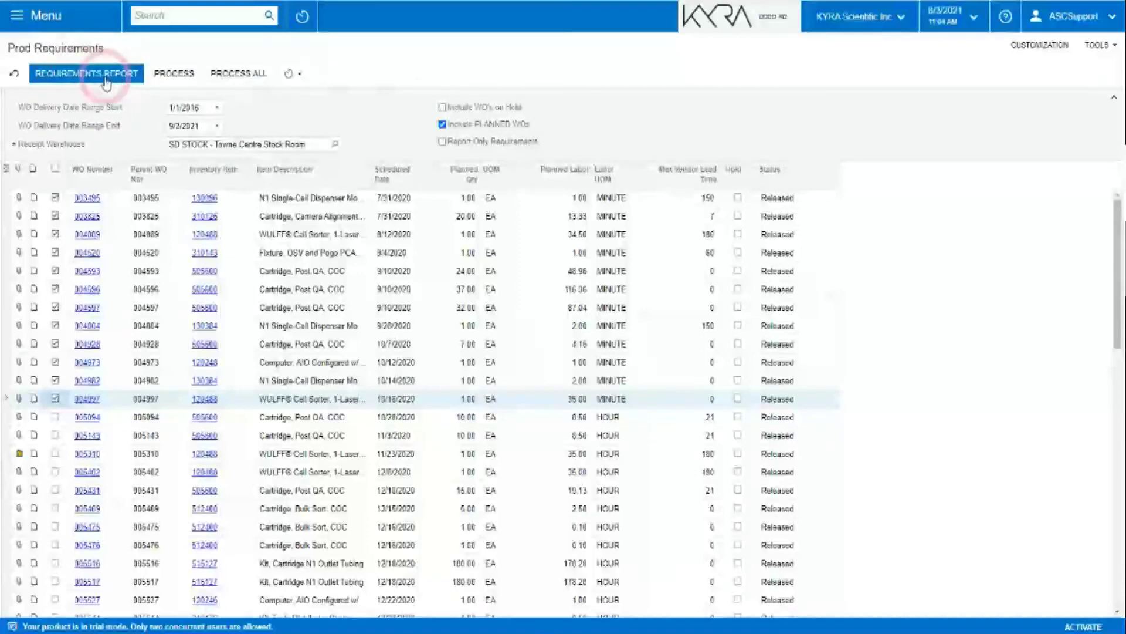
Run the Aggregated WorkOrder Purchased Material Requirements report, page through it, and return to the grid.
{"action": "left_click", "coordinate": [77, 71]}
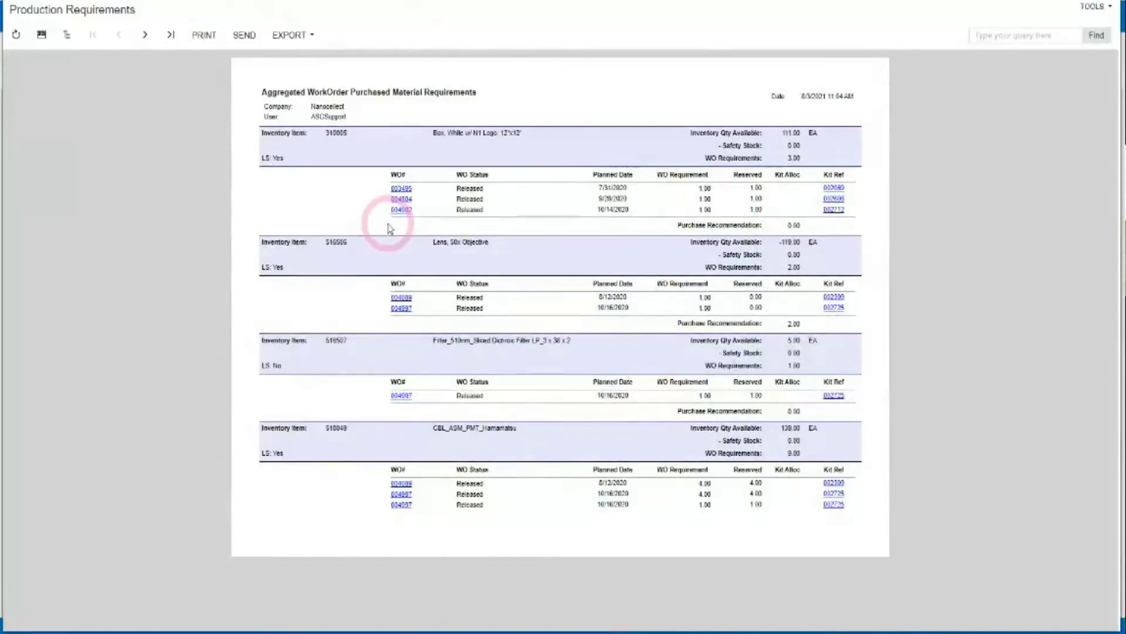
{"action": "left_click", "coordinate": [144, 36]}
{"action": "left_click", "coordinate": [144, 36]}
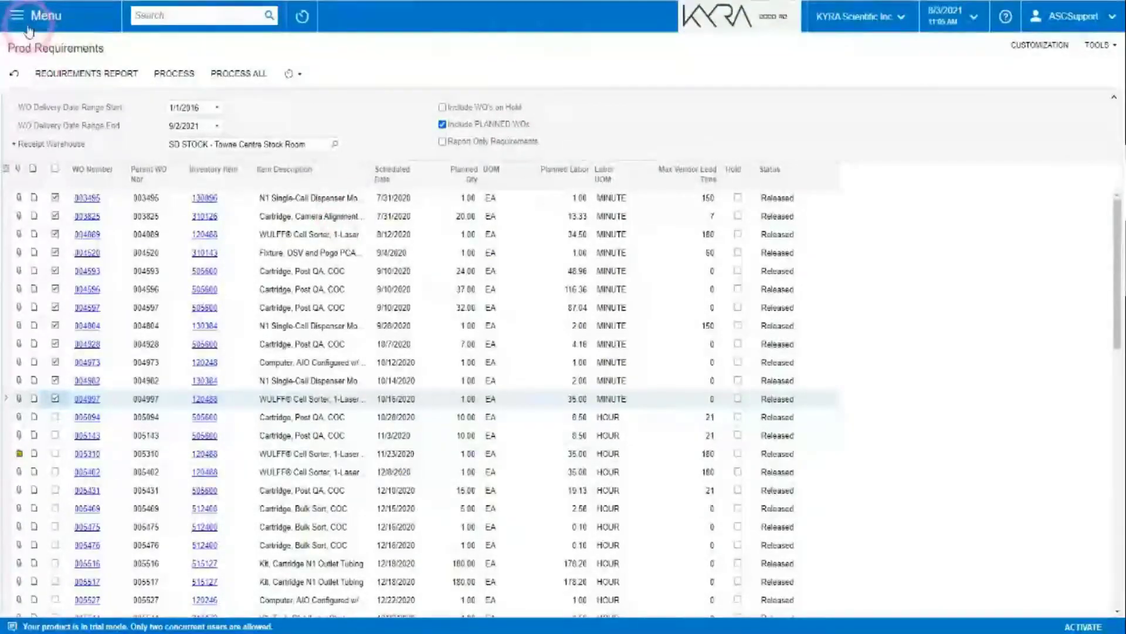
Open Production Planning and load plan 001002 from the Name lookup.
{"action": "left_click", "coordinate": [17, 21]}
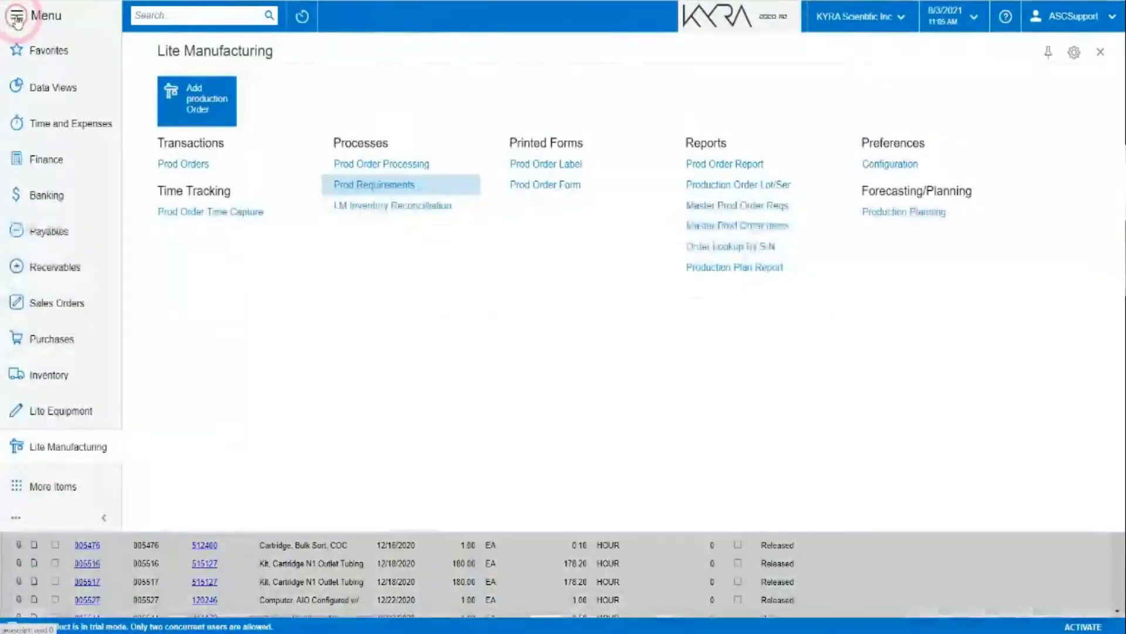
{"action": "left_click", "coordinate": [925, 223]}
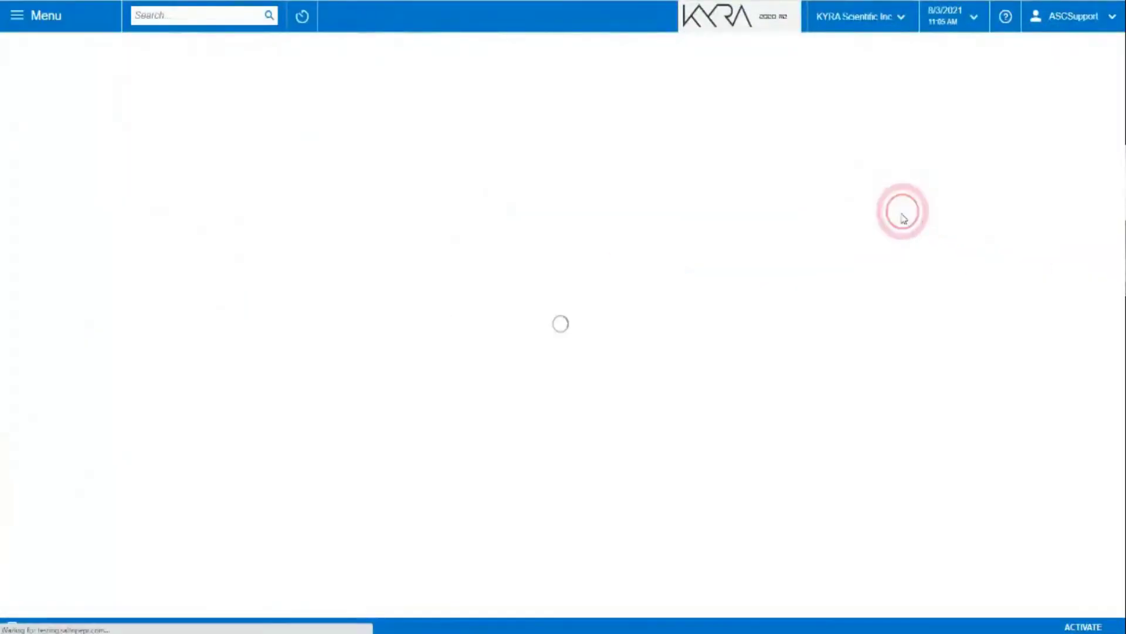
{"action": "left_click", "coordinate": [222, 369]}
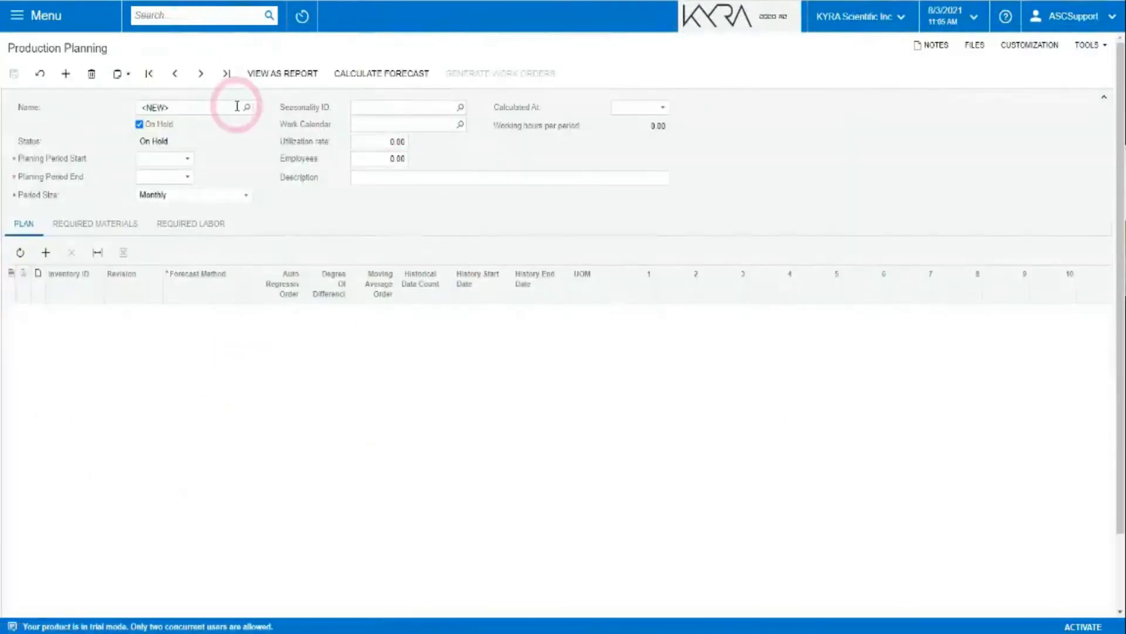
{"action": "left_click", "coordinate": [246, 107]}
{"action": "left_click", "coordinate": [146, 195]}
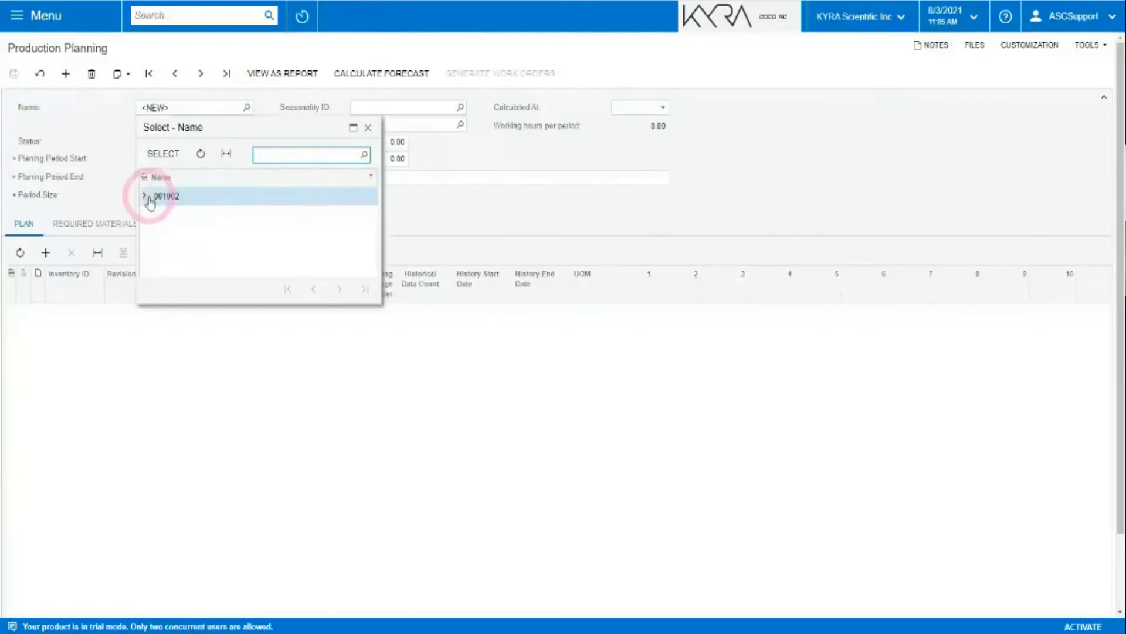
{"action": "left_click", "coordinate": [161, 153]}
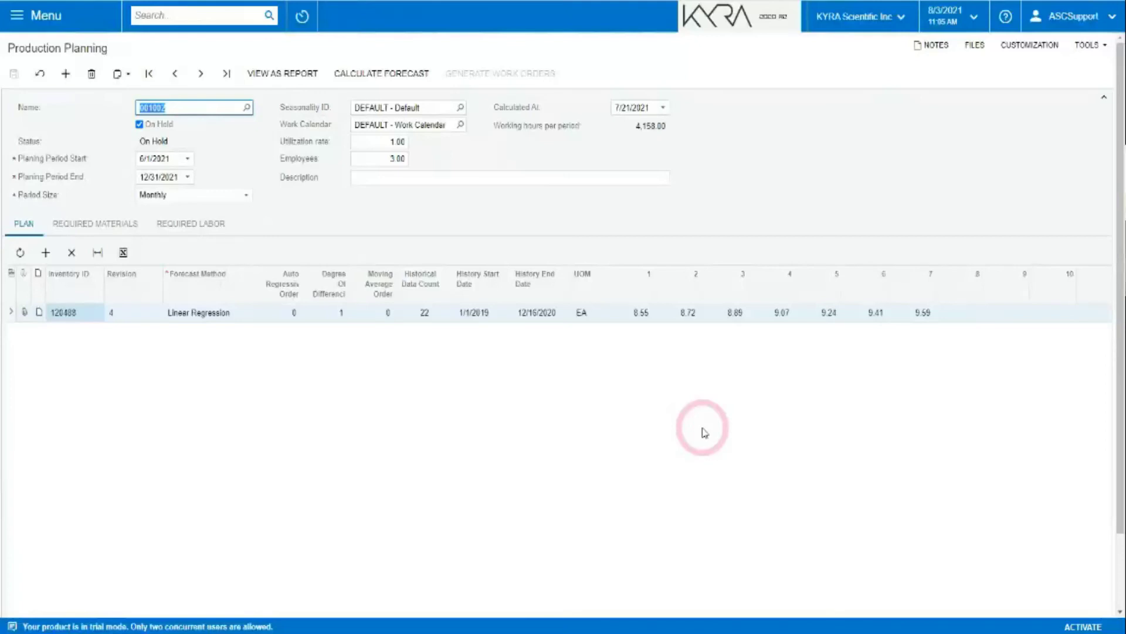
Toggle On Hold and calculate the Linear Regression forecast for item 120488, dismissing the error alert.
{"action": "left_click", "coordinate": [141, 123]}
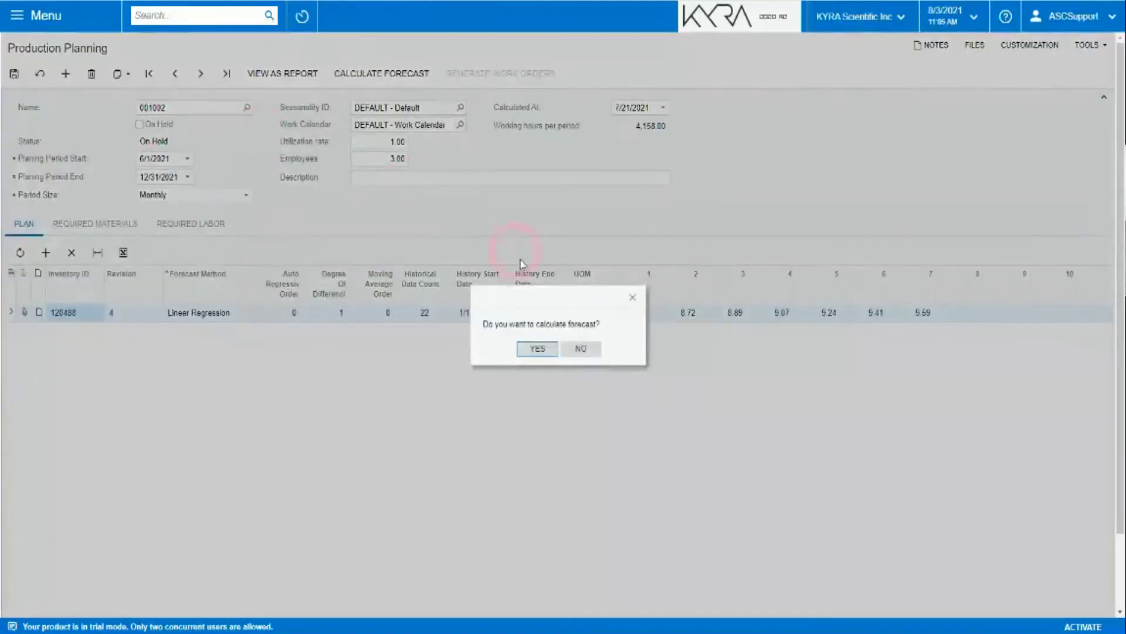
{"action": "left_click", "coordinate": [545, 351]}
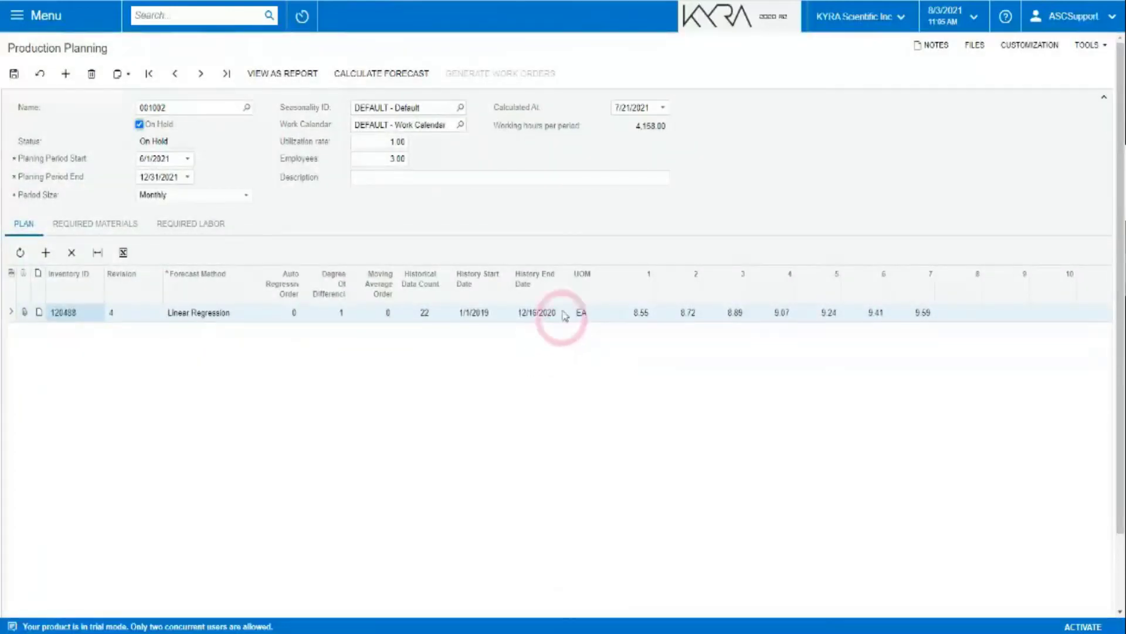
{"action": "left_click", "coordinate": [139, 124]}
{"action": "left_click", "coordinate": [501, 73]}
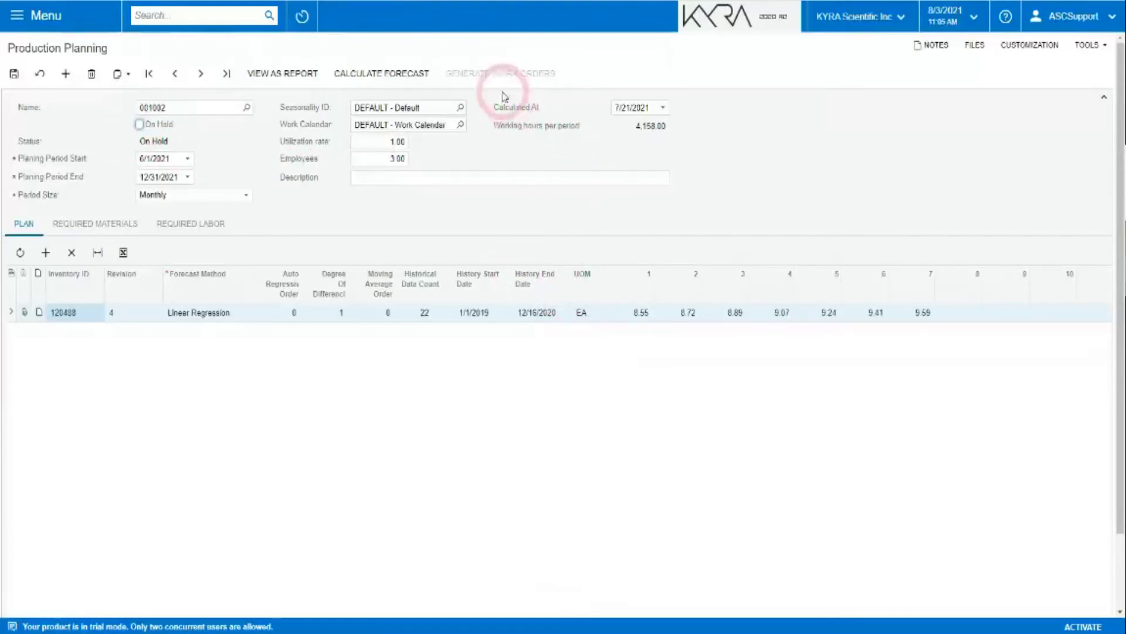
{"action": "left_click", "coordinate": [582, 348]}
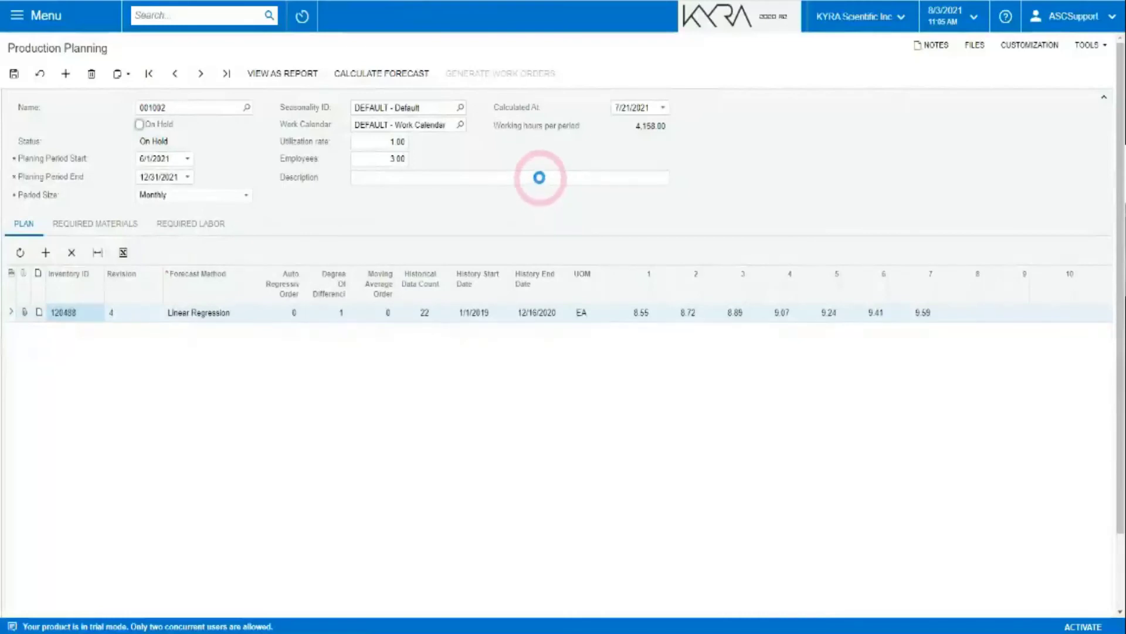
{"action": "left_click", "coordinate": [368, 75]}
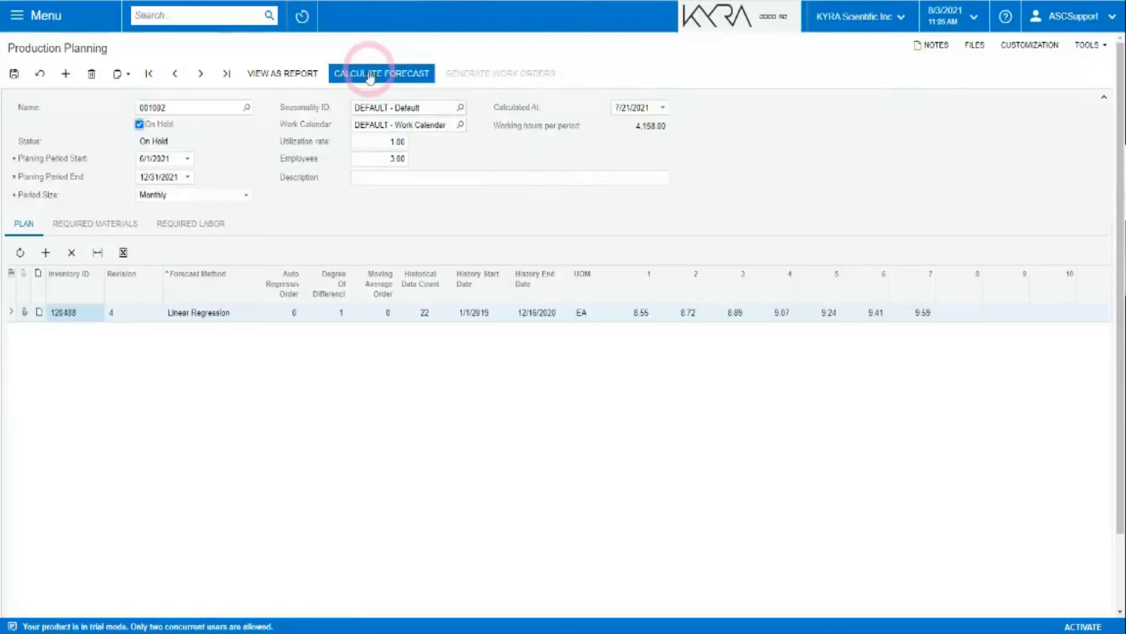
{"action": "left_click", "coordinate": [380, 75]}
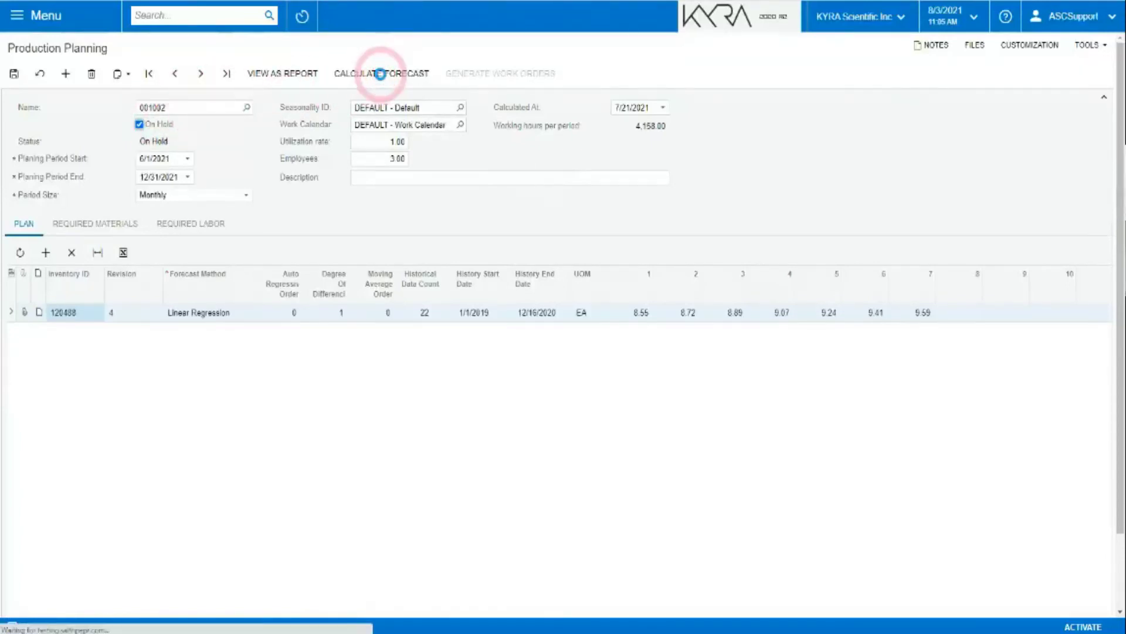
{"action": "left_click", "coordinate": [663, 72]}
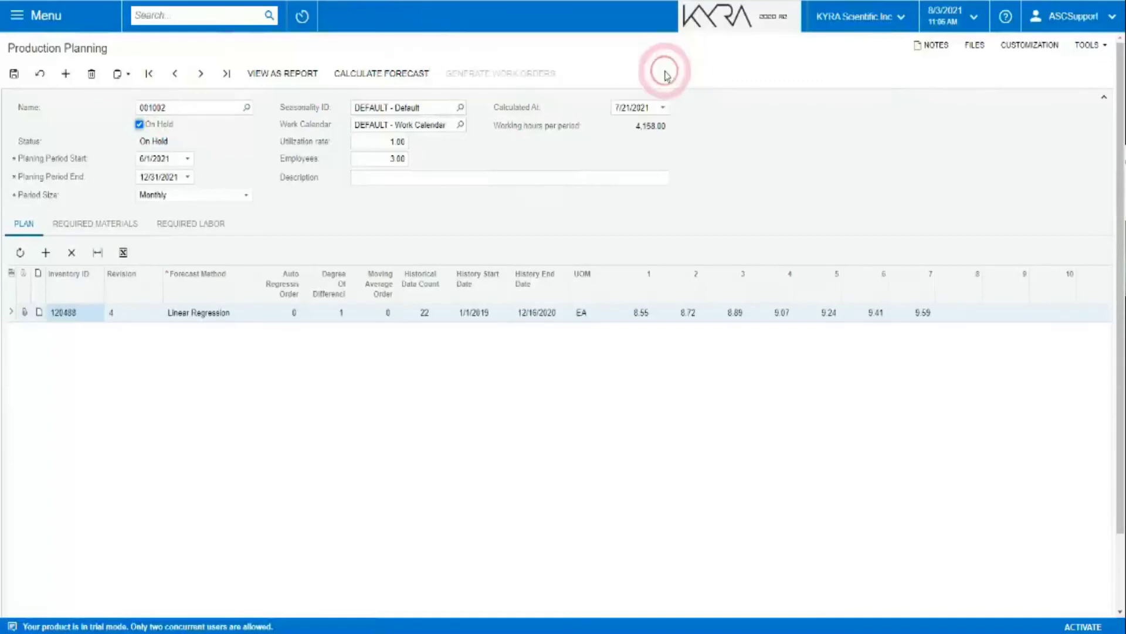
Dismiss the Warehouse cannot be empty error and show the forecast's required materials and labor.
{"action": "left_click", "coordinate": [272, 79]}
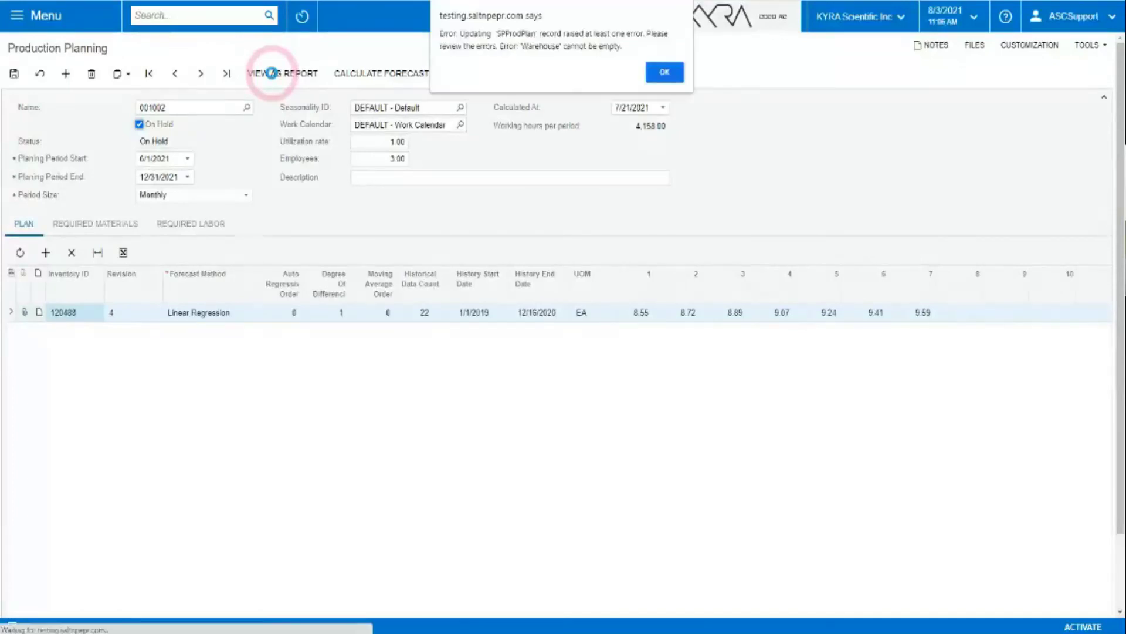
{"action": "left_click", "coordinate": [664, 73]}
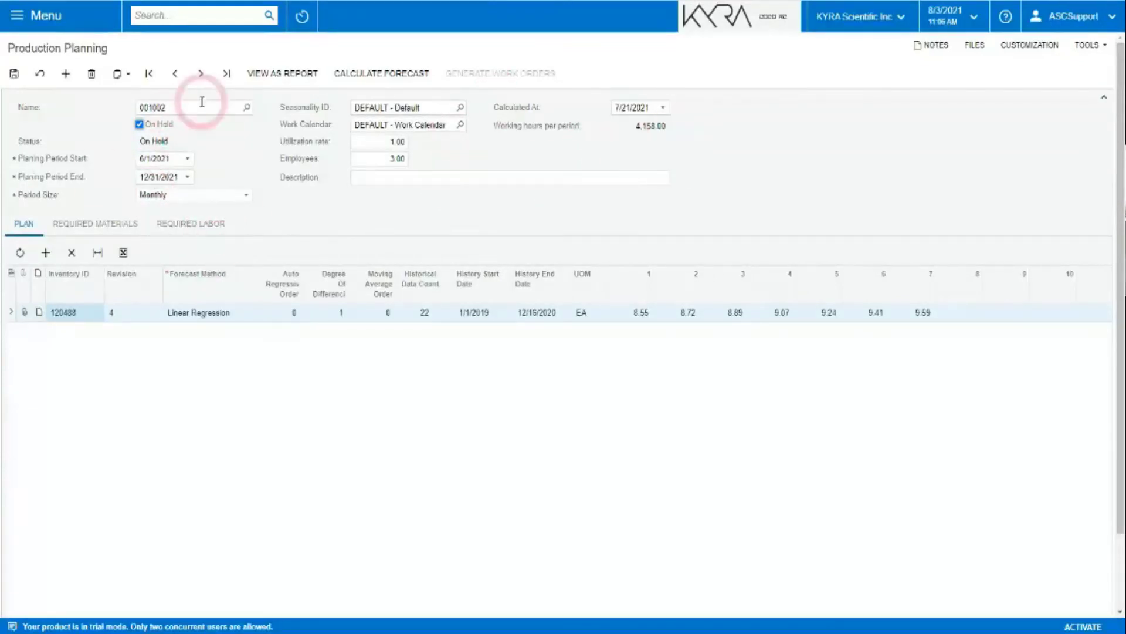
{"action": "left_click", "coordinate": [88, 224]}
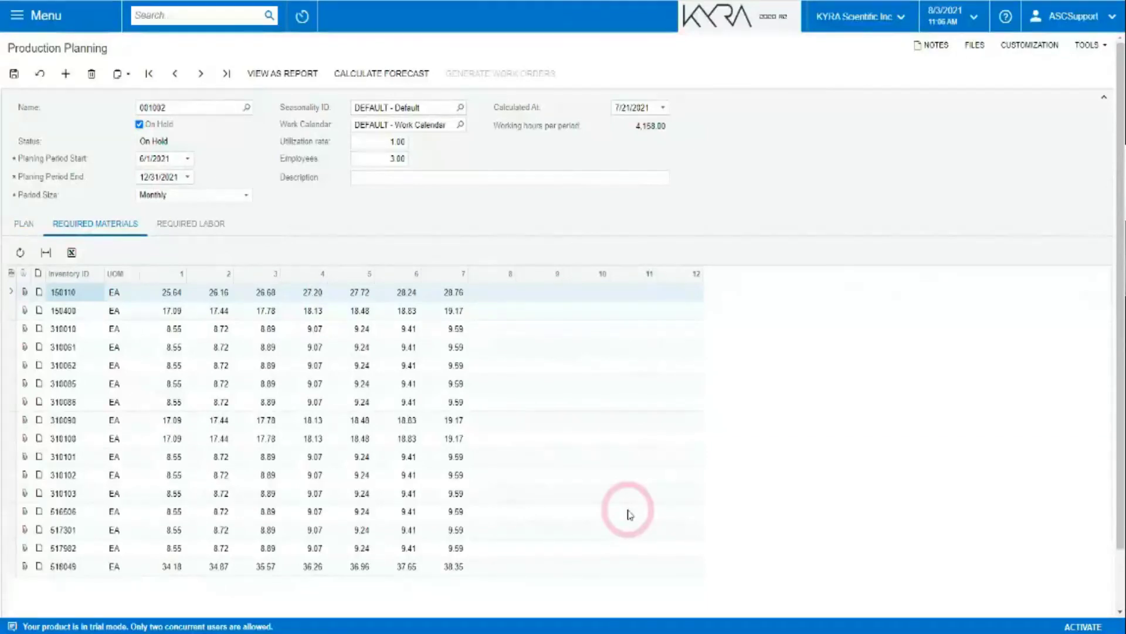
{"action": "left_click", "coordinate": [179, 225]}
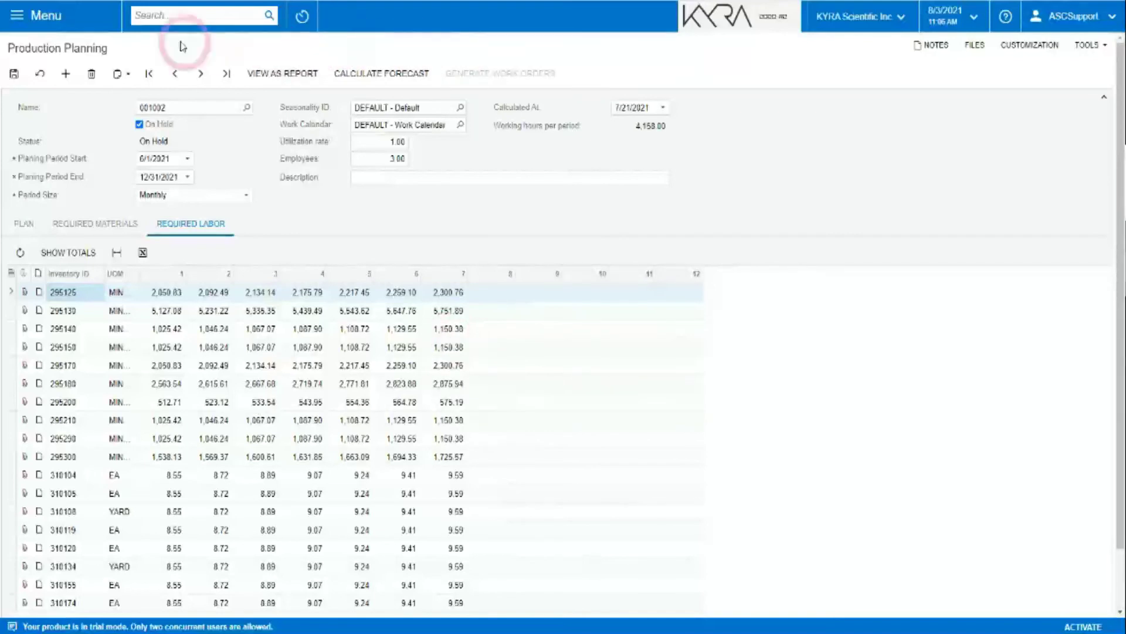
Go to Prod Orders, confirming you want to leave the unsaved planning page.
{"action": "left_click", "coordinate": [36, 17]}
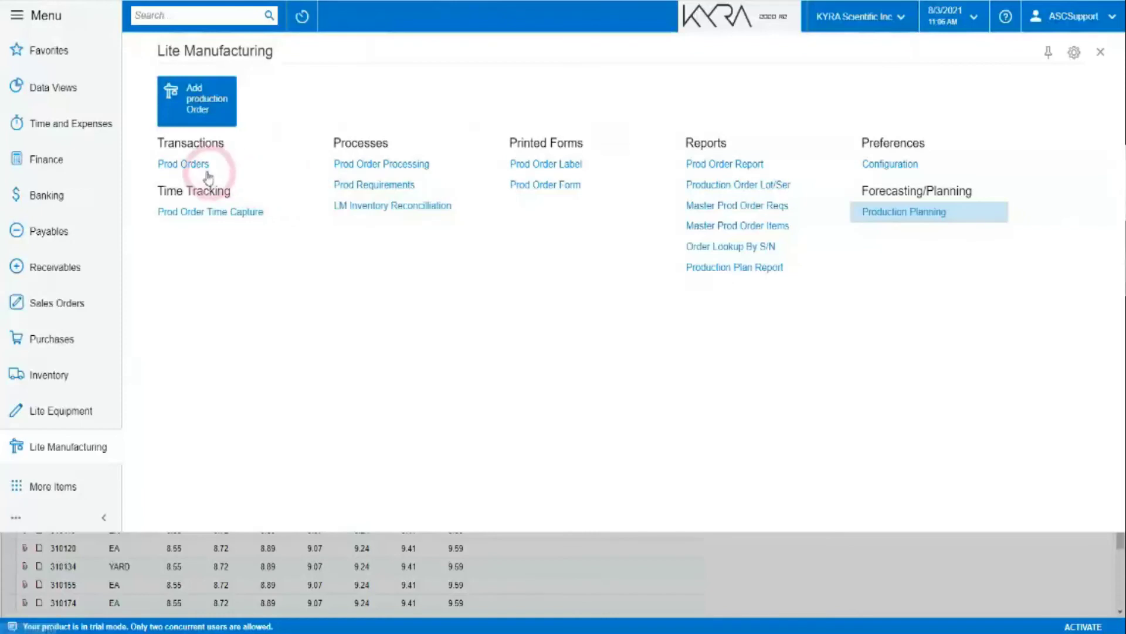
{"action": "left_click", "coordinate": [166, 165]}
{"action": "left_click", "coordinate": [611, 62]}
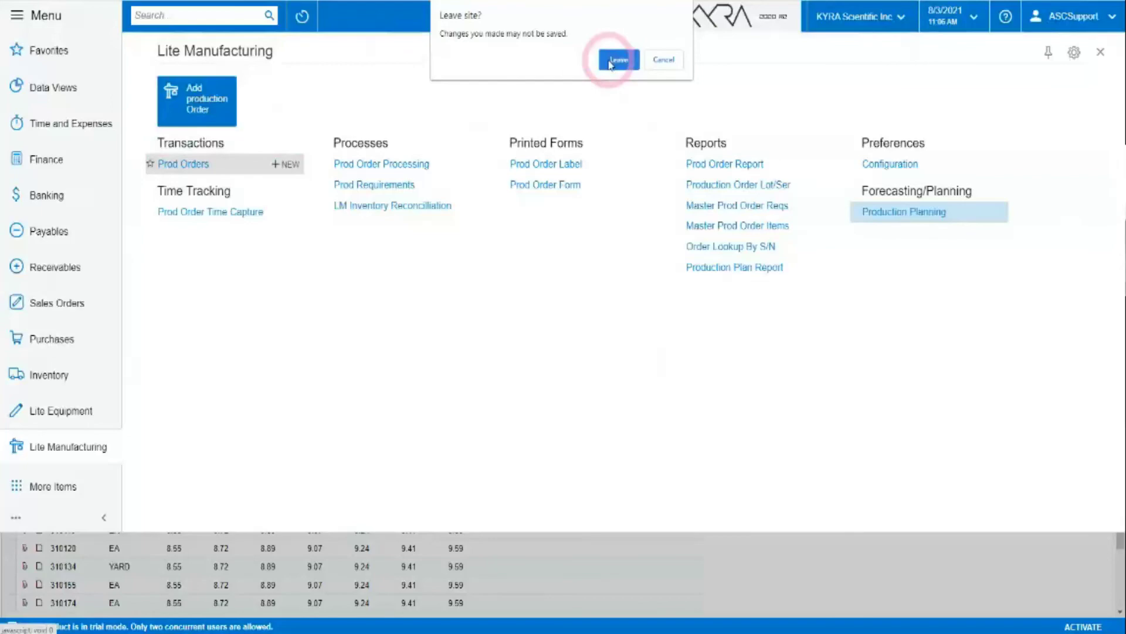